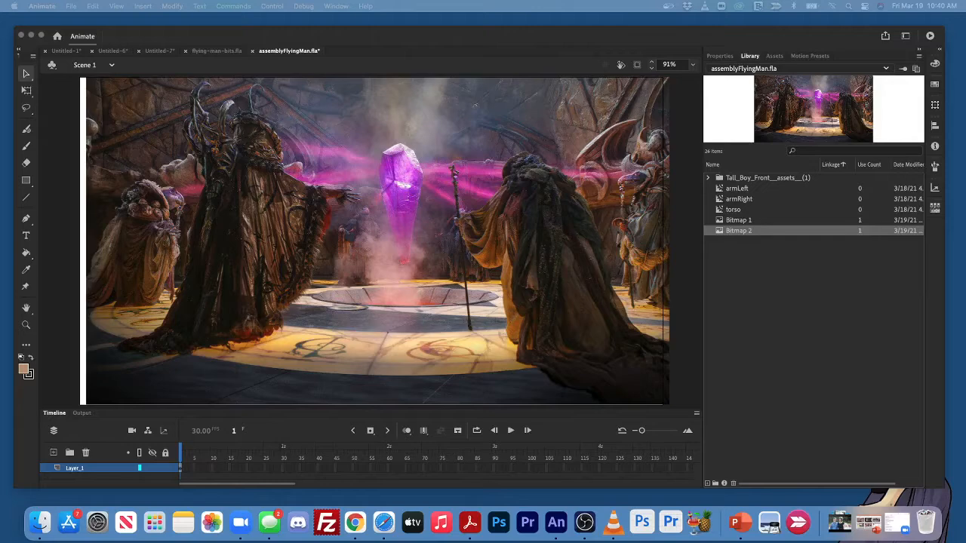
Step: Delete both bitmap images, the crystal scene and the workshop photo, from the stage
{"action": "left_click", "coordinate": [447, 243]}
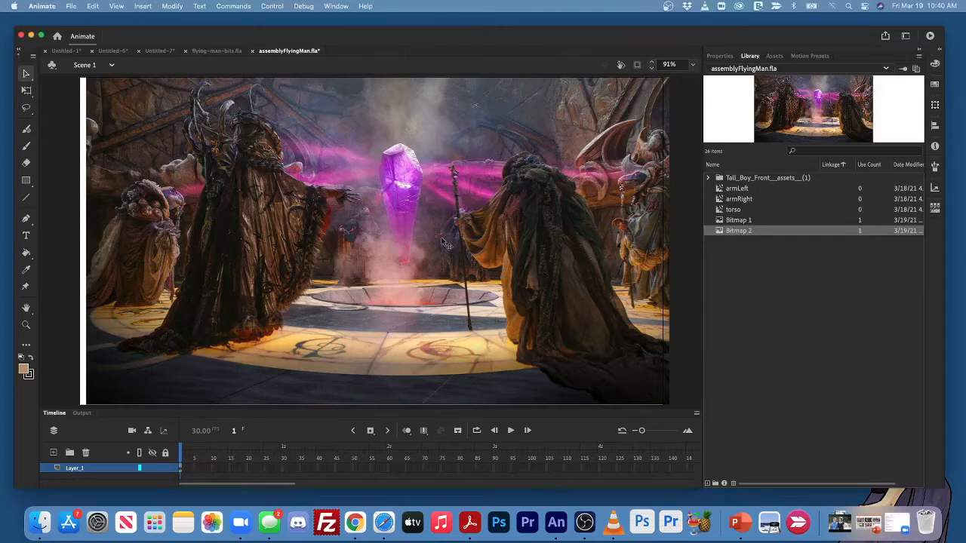
{"action": "key", "text": "Delete"}
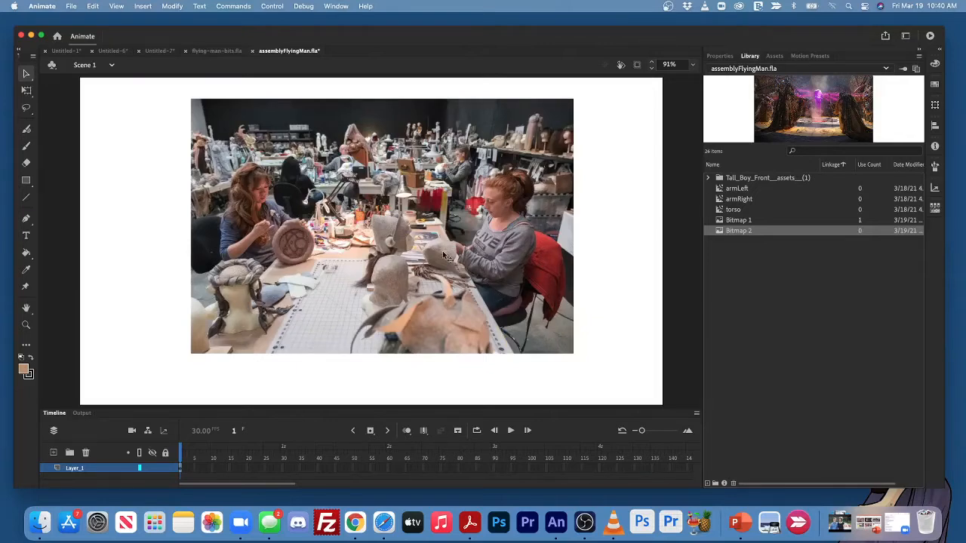
{"action": "left_click", "coordinate": [429, 232]}
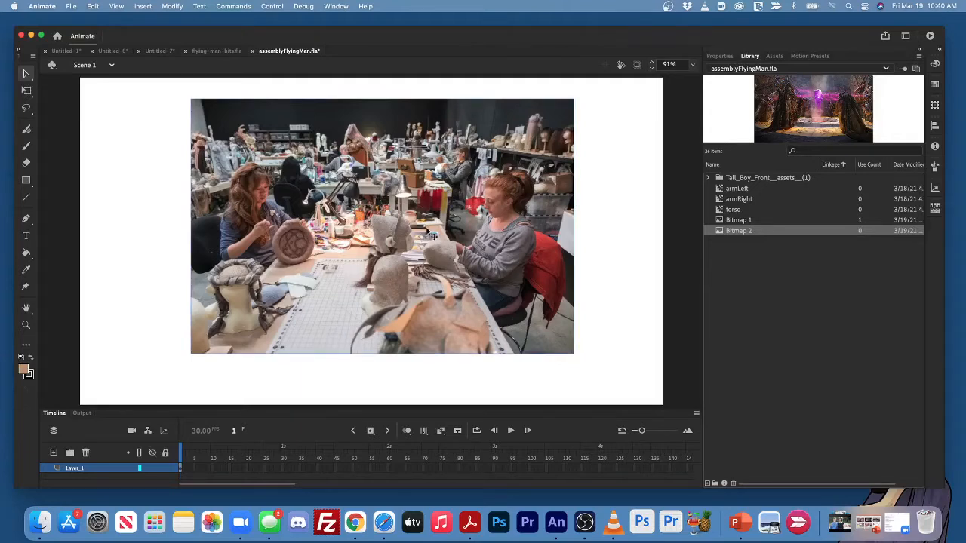
{"action": "key", "text": "Delete"}
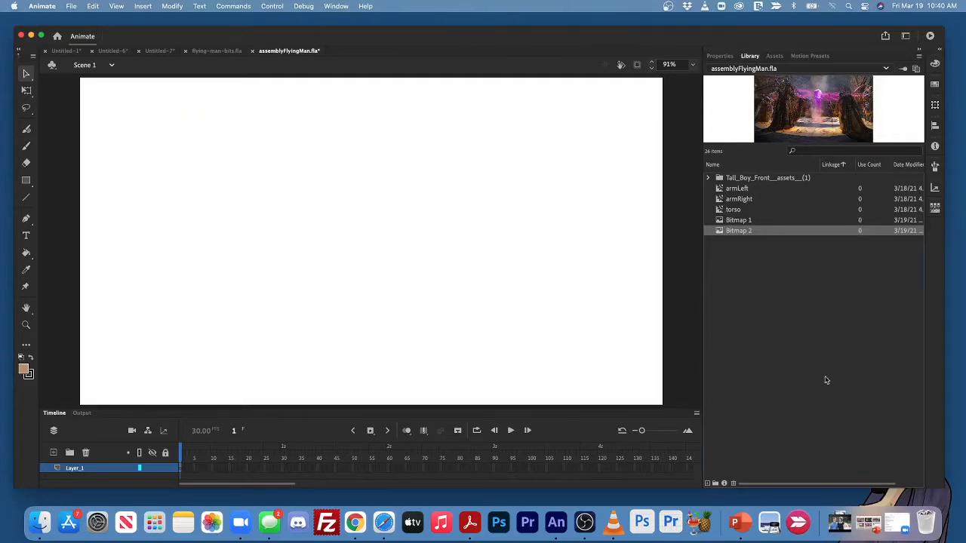
Step: Place the torso, armRight and armLeft symbols from the library on the stage, with the arms spaced to either side of the torso
{"action": "left_click", "coordinate": [747, 190]}
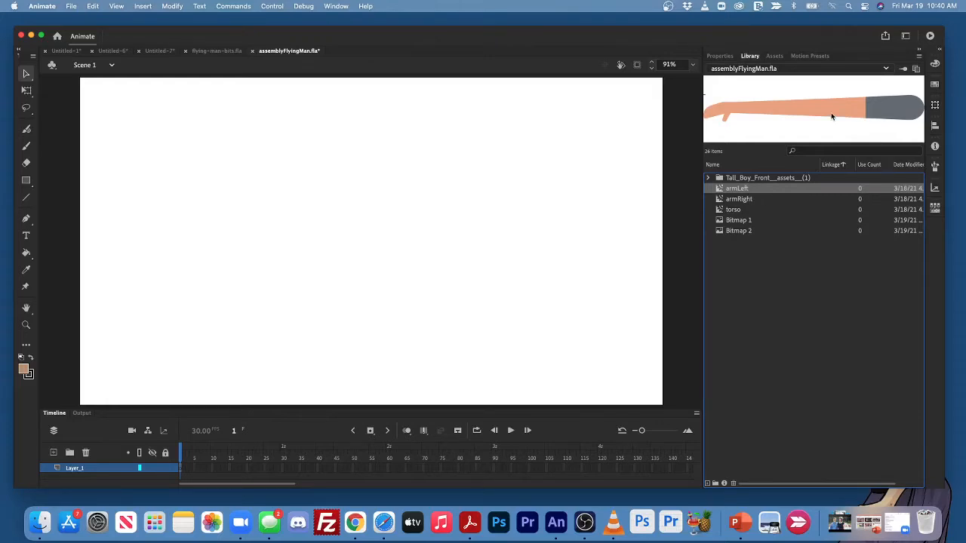
{"action": "left_click", "coordinate": [747, 200]}
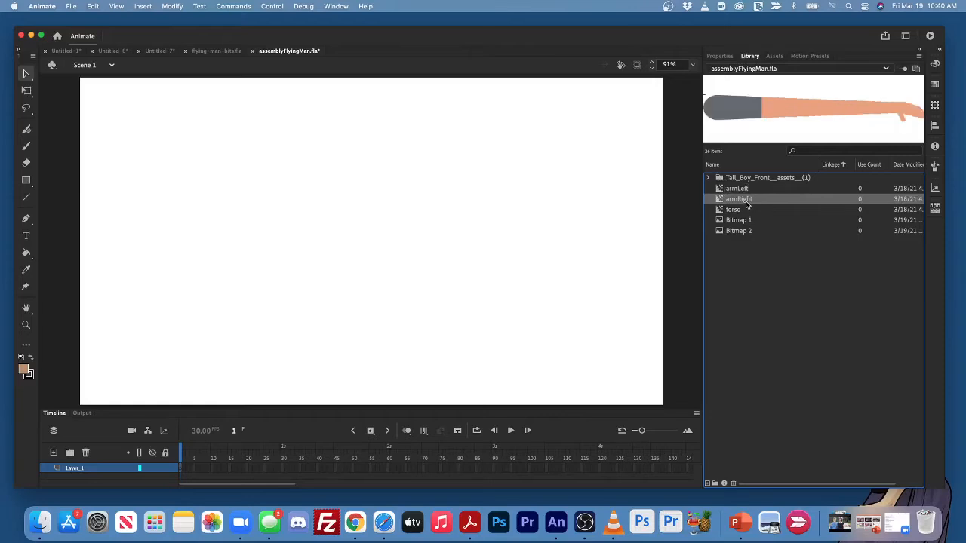
{"action": "left_click", "coordinate": [740, 212]}
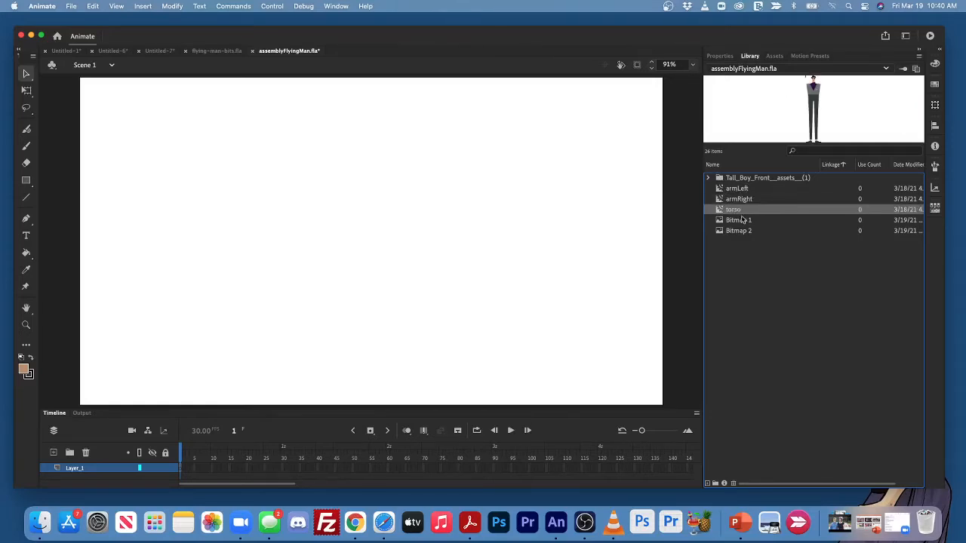
{"action": "left_click_drag", "start_coordinate": [738, 213], "coordinate": [383, 268]}
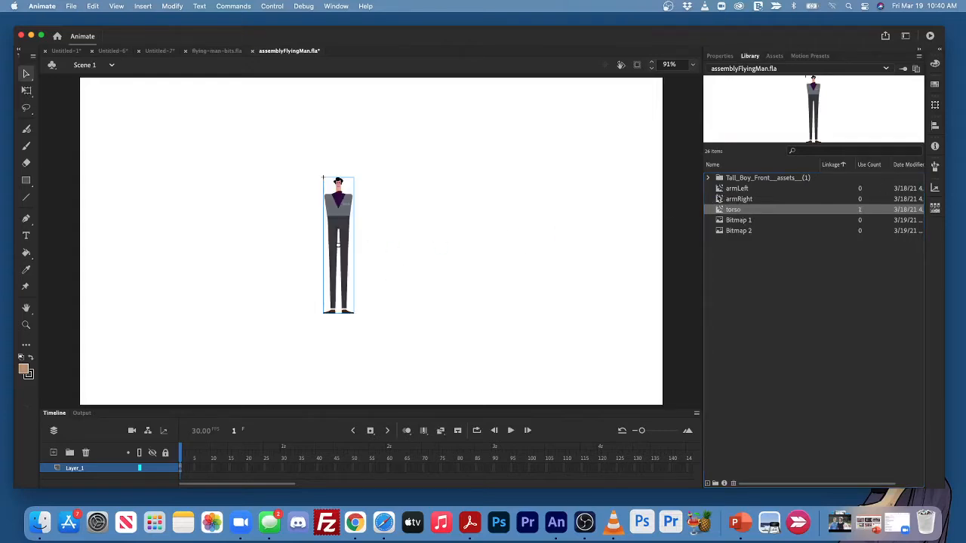
{"action": "left_click_drag", "start_coordinate": [729, 199], "coordinate": [214, 227]}
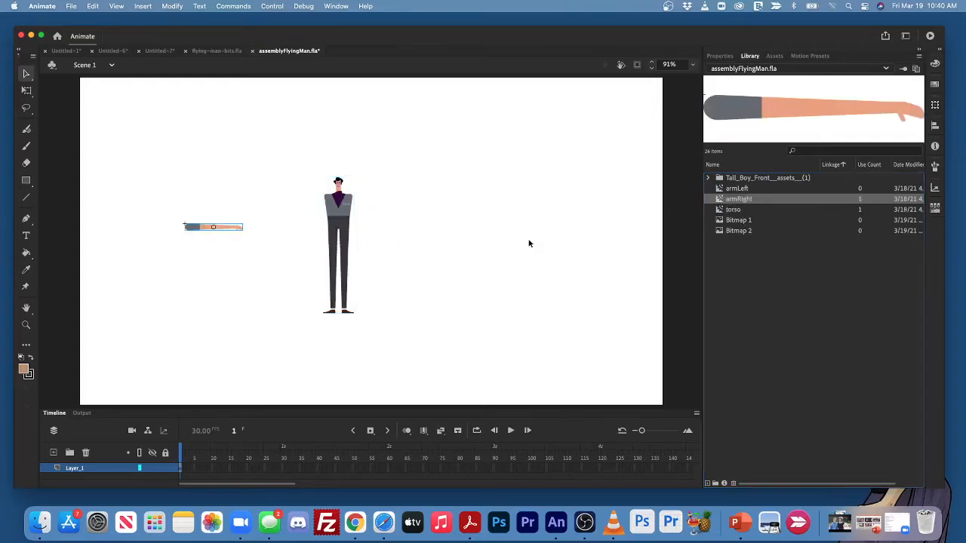
{"action": "left_click_drag", "start_coordinate": [738, 189], "coordinate": [461, 222]}
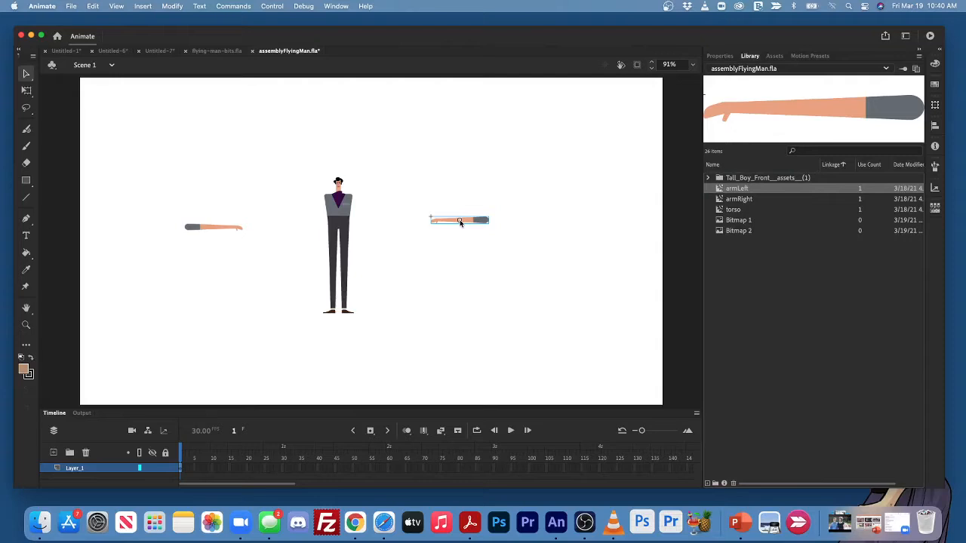
Step: Distribute the torso and both arm symbols to separate layers and enlarge the timeline to show all three
{"action": "left_click", "coordinate": [543, 300]}
{"action": "left_click", "coordinate": [332, 211]}
{"action": "left_click", "coordinate": [210, 245]}
{"action": "left_click_drag", "start_coordinate": [111, 134], "coordinate": [546, 359]}
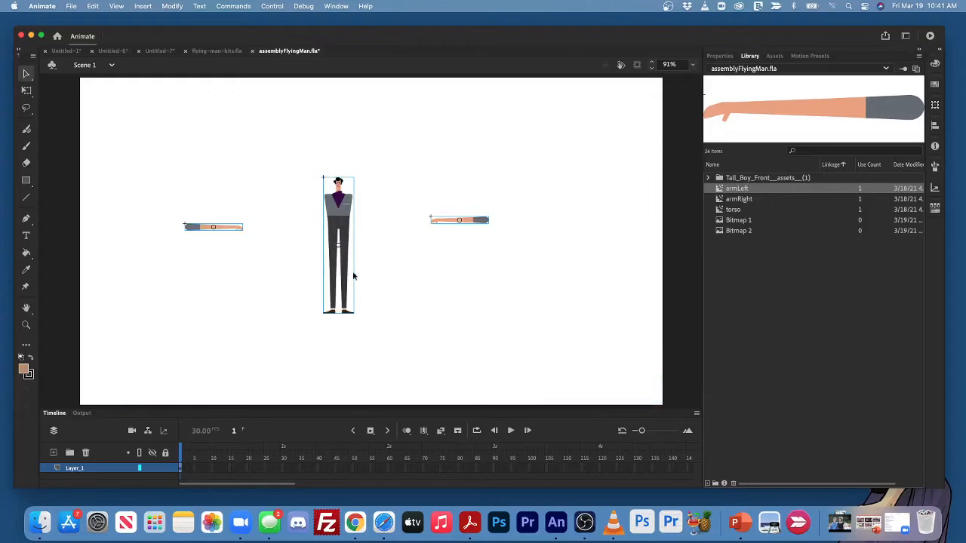
{"action": "right_click", "coordinate": [343, 218]}
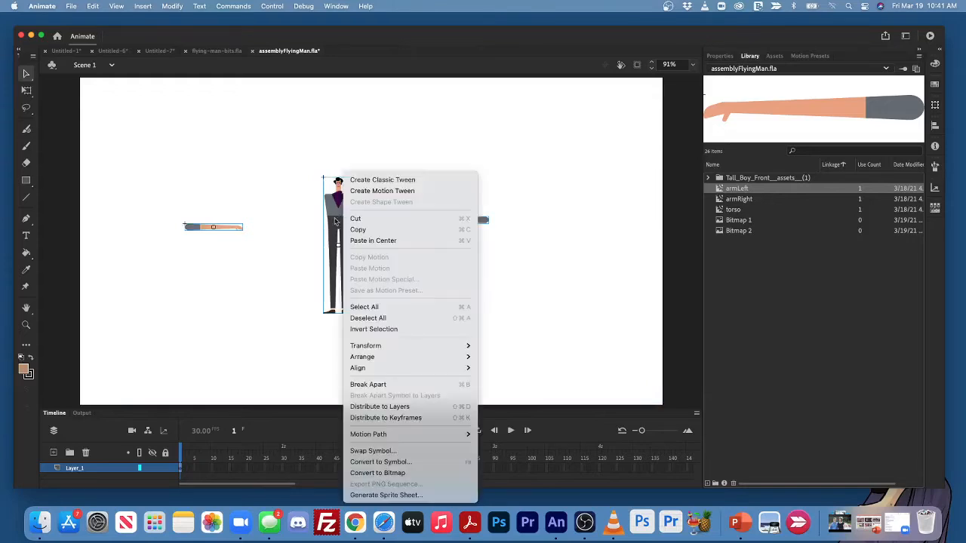
{"action": "left_click", "coordinate": [441, 411]}
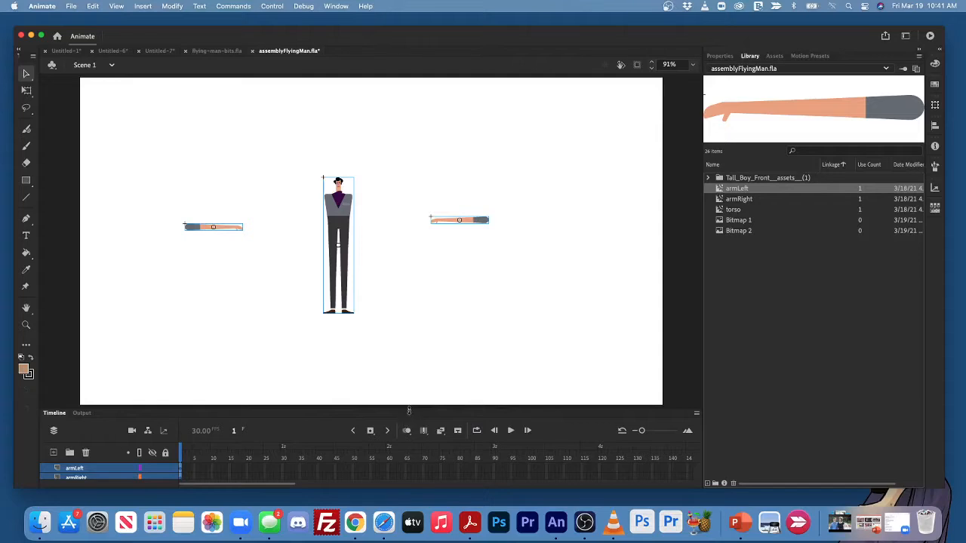
{"action": "left_click_drag", "start_coordinate": [409, 412], "coordinate": [412, 391]}
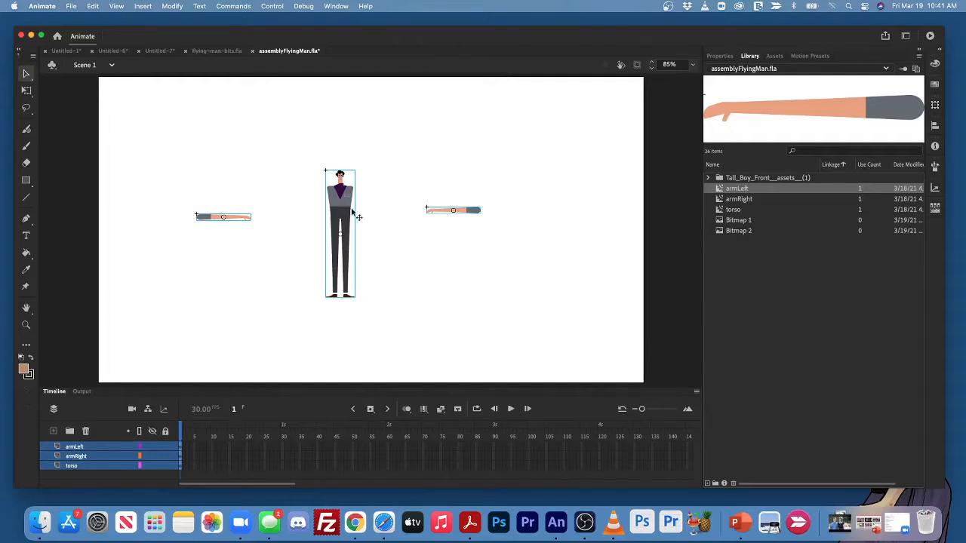
Step: Move the arms away from the torso and center the torso horizontally and vertically on the stage
{"action": "left_click_drag", "start_coordinate": [470, 214], "coordinate": [570, 316]}
{"action": "left_click_drag", "start_coordinate": [293, 264], "coordinate": [381, 206]}
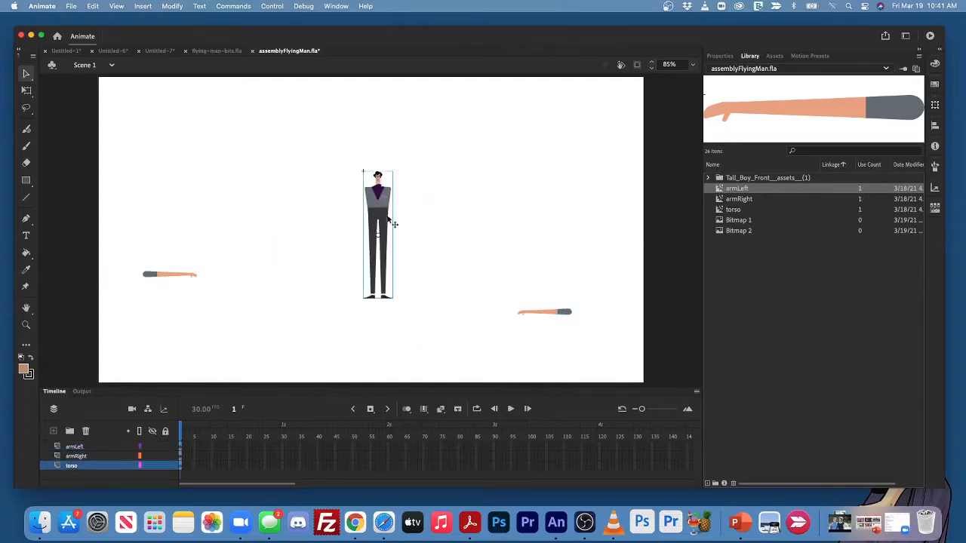
{"action": "left_click", "coordinate": [167, 6]}
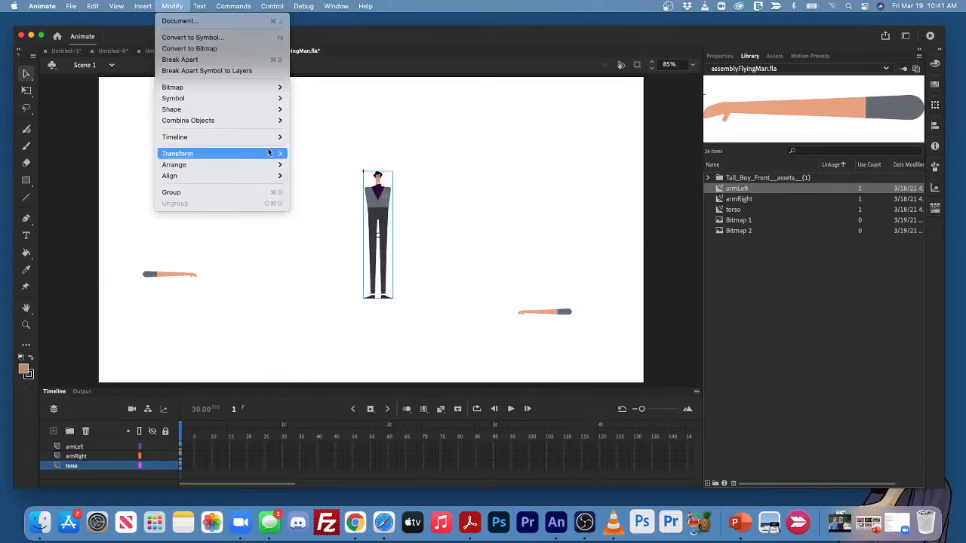
{"action": "mouse_move", "coordinate": [274, 176]}
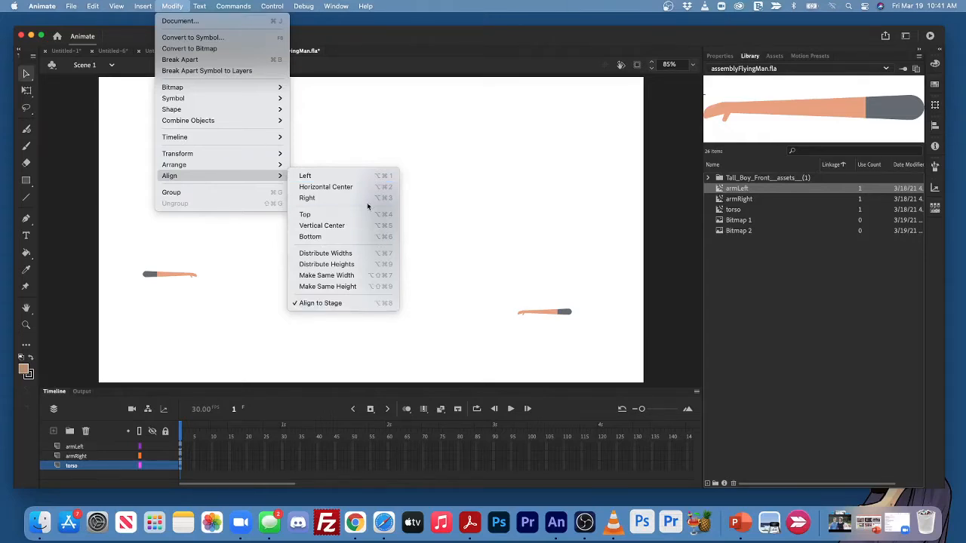
{"action": "left_click", "coordinate": [388, 188]}
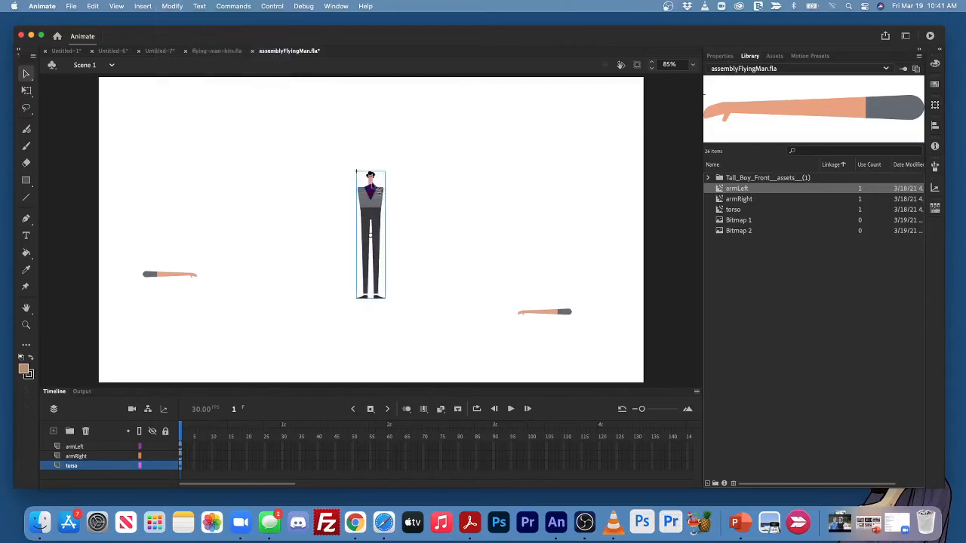
{"action": "left_click", "coordinate": [171, 8]}
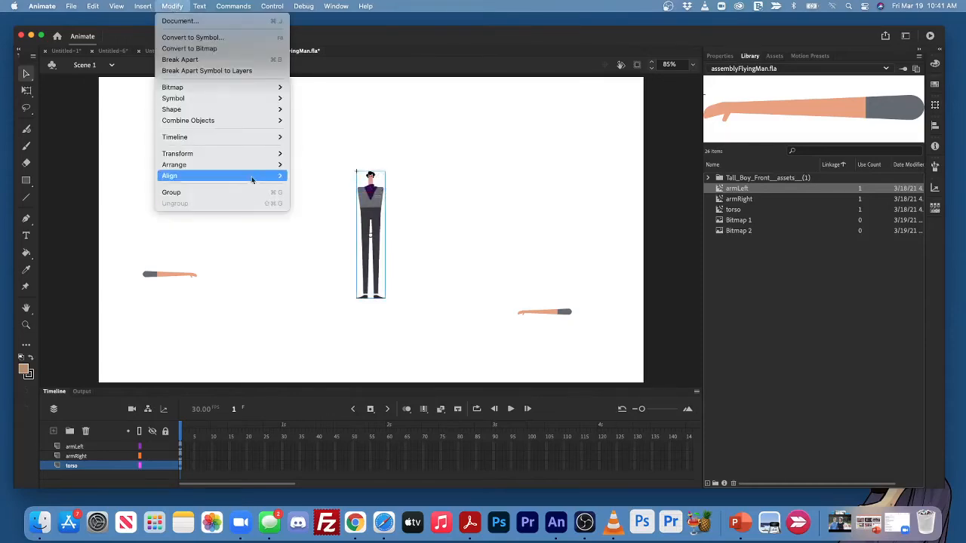
{"action": "left_click", "coordinate": [346, 226]}
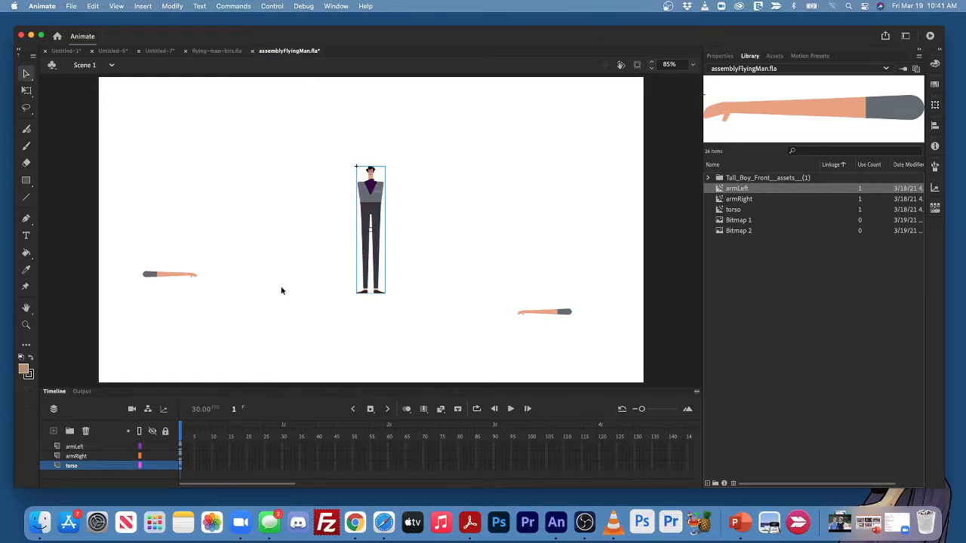
Step: Move armRight against the torso's right-hand shoulder so that the arm extends horizontally outward
{"action": "left_click", "coordinate": [469, 187]}
{"action": "left_click", "coordinate": [155, 274]}
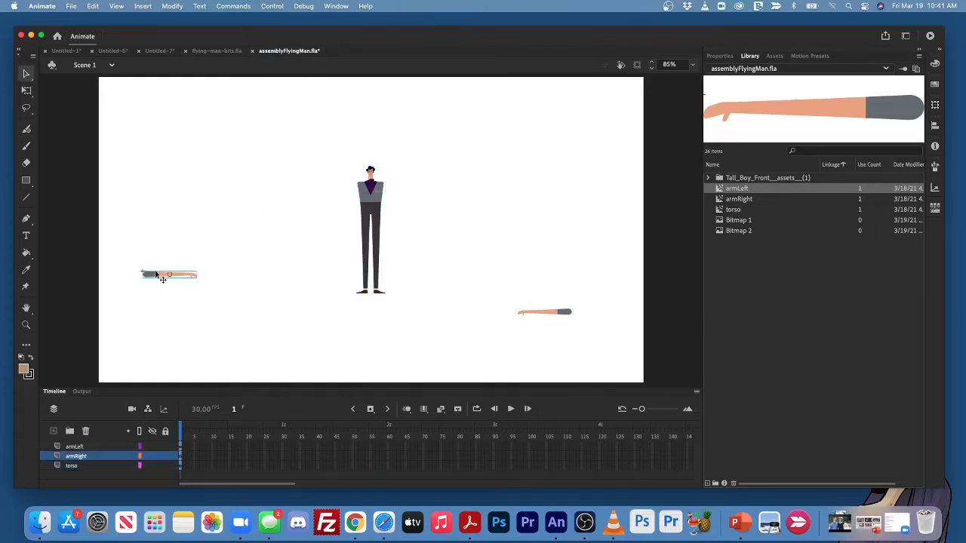
{"action": "left_click_drag", "start_coordinate": [155, 276], "coordinate": [391, 187]}
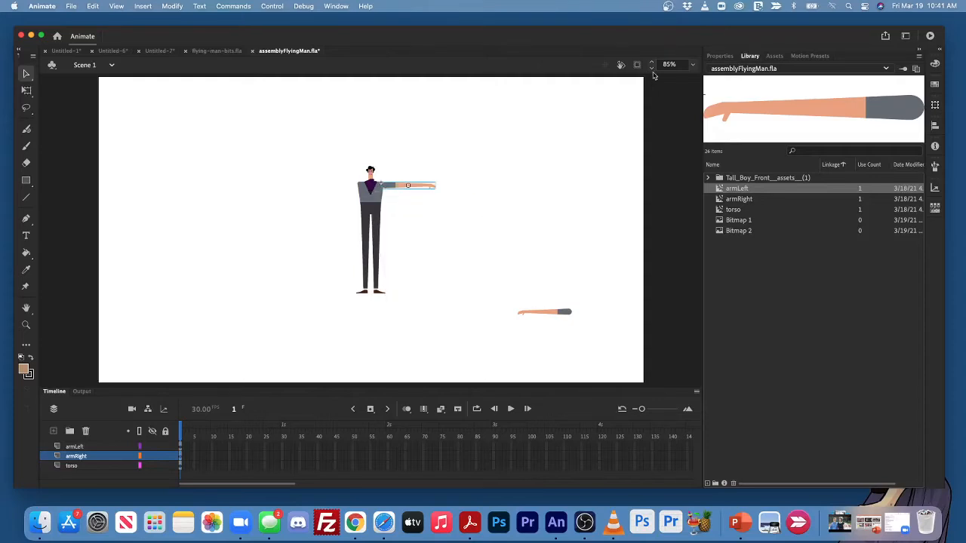
Step: Attach armLeft to the torso's other shoulder at 150% zoom, level with the opposite arm
{"action": "left_click", "coordinate": [693, 65]}
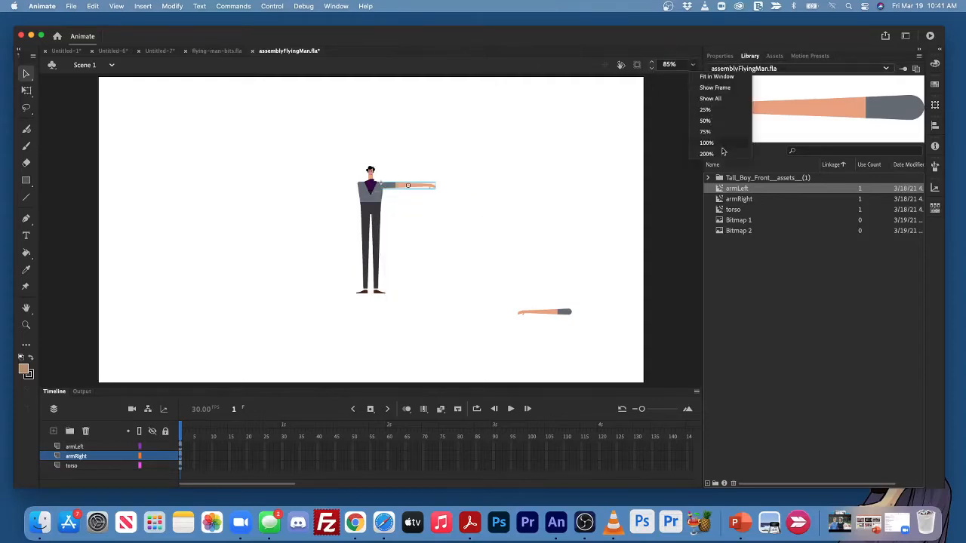
{"action": "left_click", "coordinate": [675, 65]}
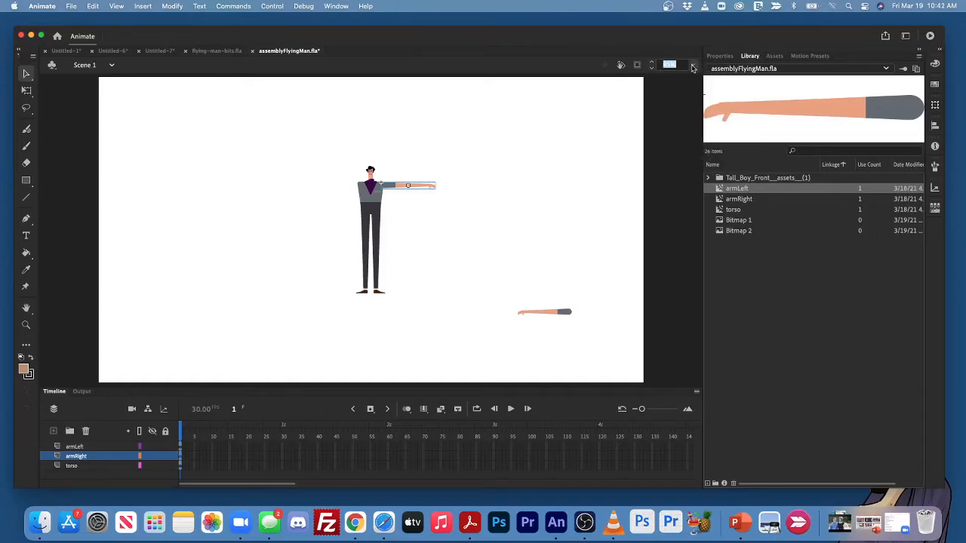
{"action": "type", "text": "150"}
{"action": "key", "text": "Return"}
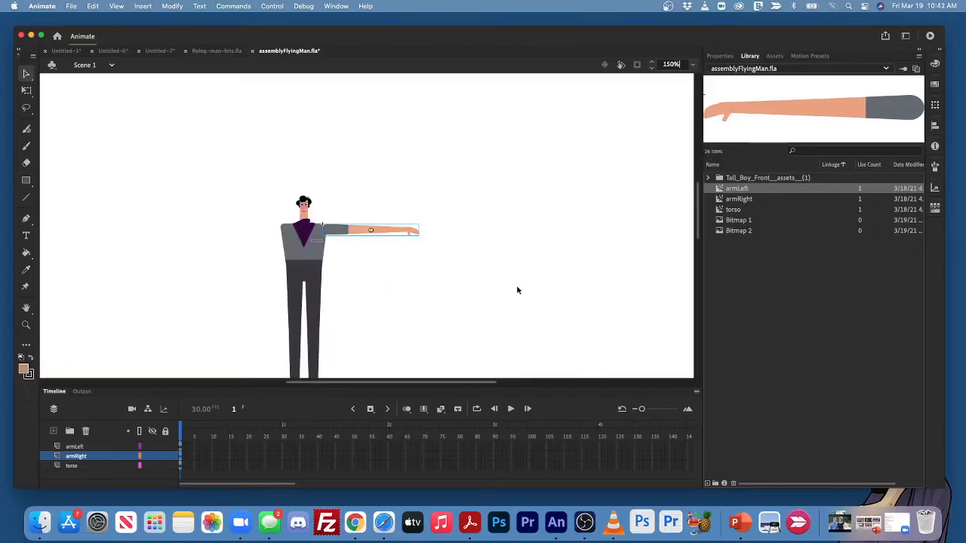
{"action": "scroll", "coordinate": [521, 284], "scroll_direction": "down", "scroll_amount": 3}
{"action": "left_click", "coordinate": [462, 224]}
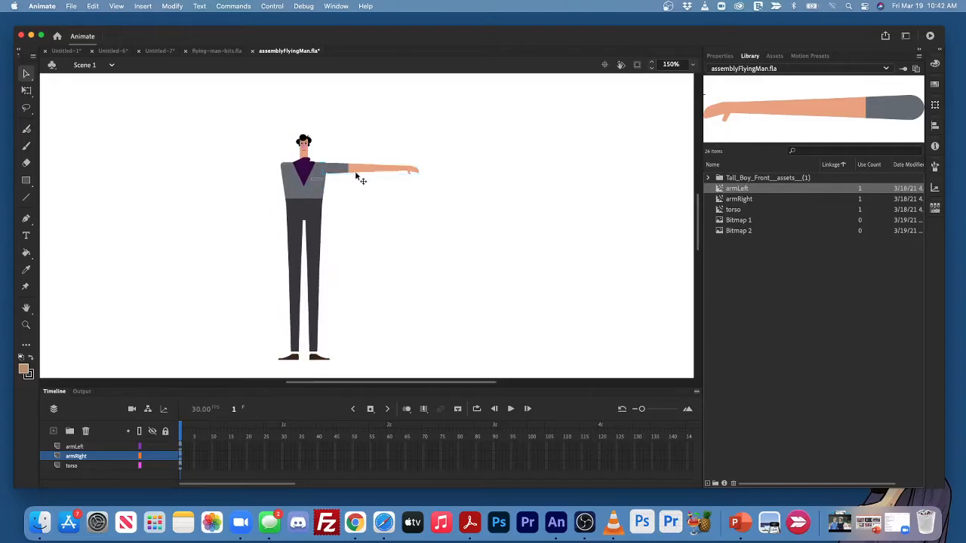
{"action": "scroll", "coordinate": [557, 251], "scroll_direction": "down", "scroll_amount": 3}
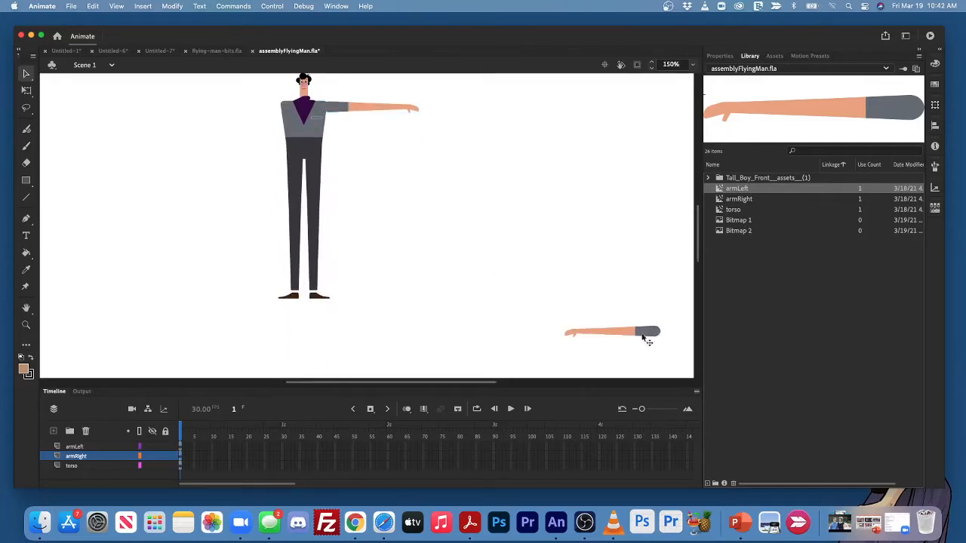
{"action": "left_click_drag", "start_coordinate": [647, 340], "coordinate": [278, 111]}
{"action": "scroll", "coordinate": [446, 200], "scroll_direction": "up", "scroll_amount": 3}
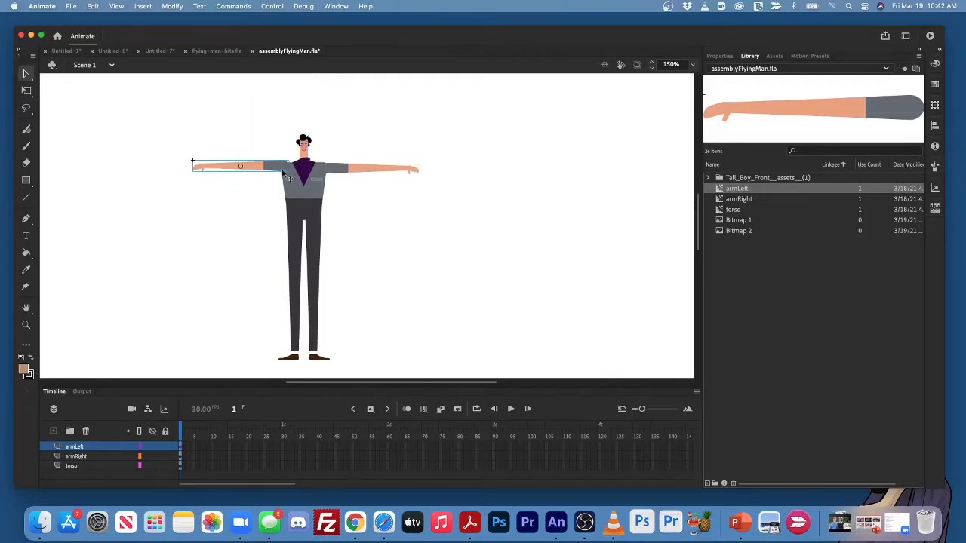
{"action": "left_click_drag", "start_coordinate": [283, 174], "coordinate": [284, 180]}
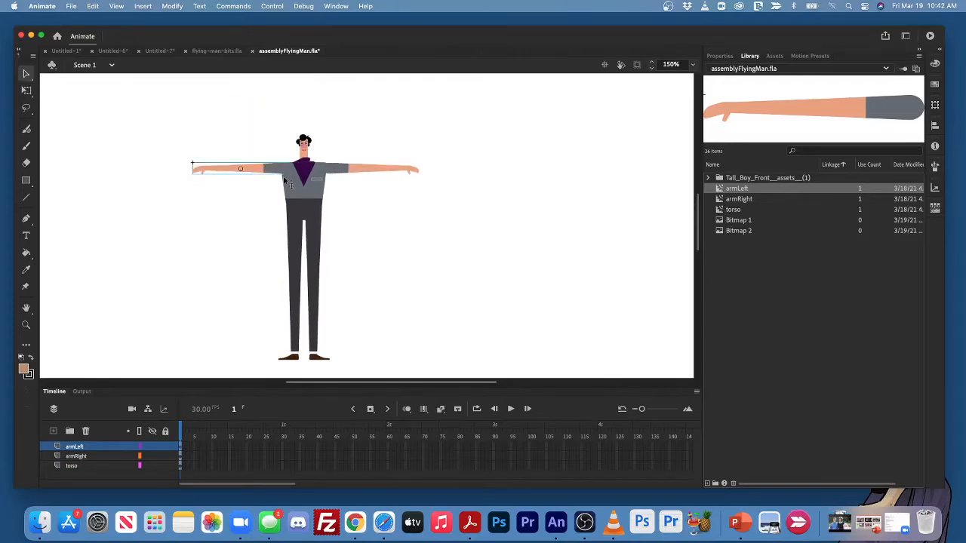
Step: Nudge armRight slightly closer to the torso and set its transformation point at the shoulder with Free Transform
{"action": "left_click", "coordinate": [384, 210]}
{"action": "left_click", "coordinate": [351, 172]}
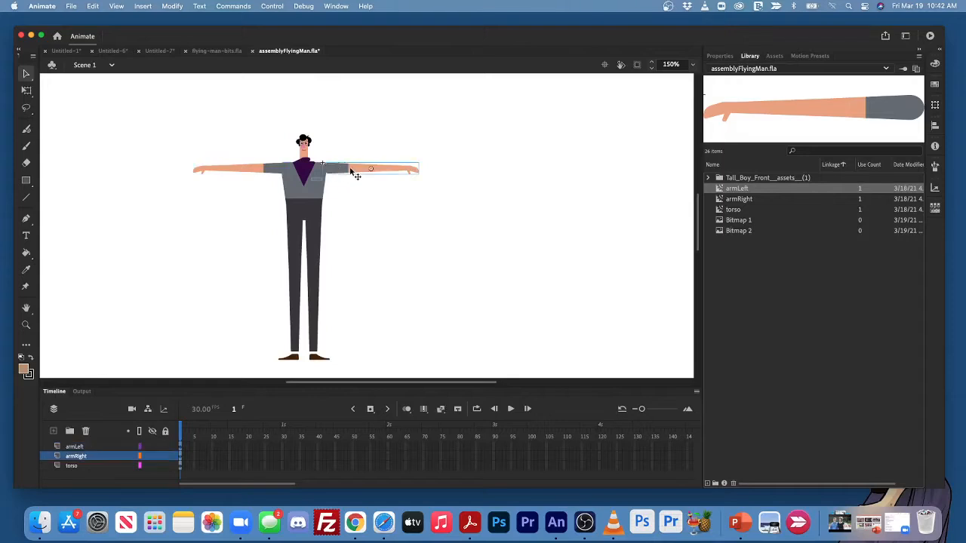
{"action": "key", "text": "Left"}
{"action": "left_click", "coordinate": [504, 252]}
{"action": "left_click", "coordinate": [365, 171]}
{"action": "key", "text": "q"}
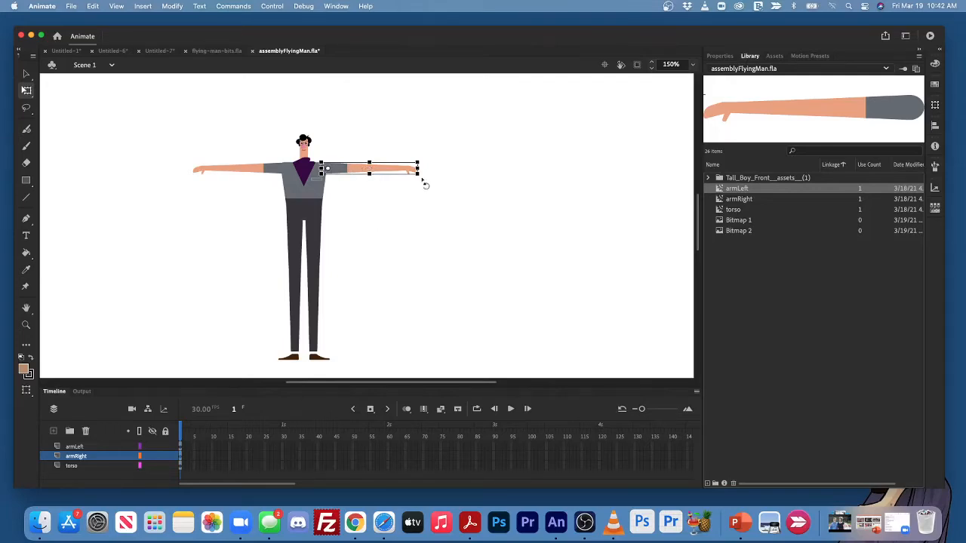
{"action": "left_click_drag", "start_coordinate": [427, 182], "coordinate": [502, 186]}
Step: Move armLeft's transformation point from the middle of the arm to the shoulder joint
{"action": "left_click", "coordinate": [243, 172]}
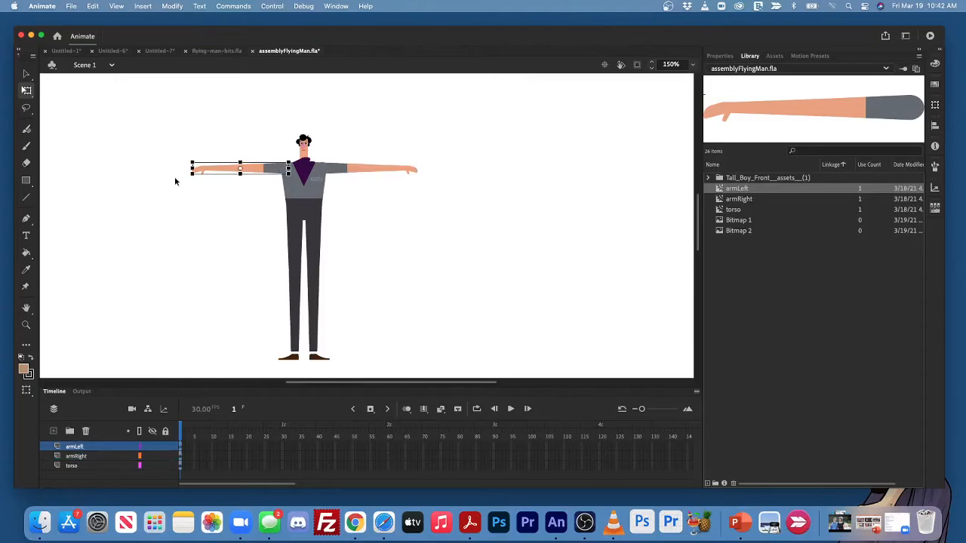
{"action": "mouse_move", "coordinate": [193, 181]}
{"action": "left_mouse_down"}
{"action": "mouse_move", "coordinate": [194, 204]}
{"action": "mouse_move", "coordinate": [189, 176]}
{"action": "left_mouse_up"}
{"action": "left_click", "coordinate": [213, 215]}
{"action": "left_click_drag", "start_coordinate": [240, 171], "coordinate": [283, 169]}
{"action": "left_click", "coordinate": [402, 218]}
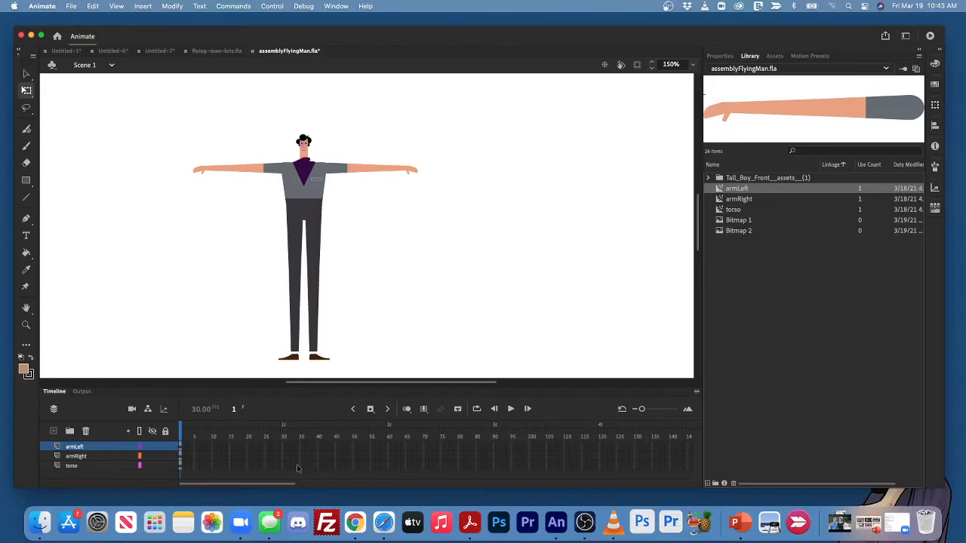
Step: Rotate armLeft downward around the shoulder so that it hangs at a slight angle beside the body
{"action": "left_click", "coordinate": [212, 177]}
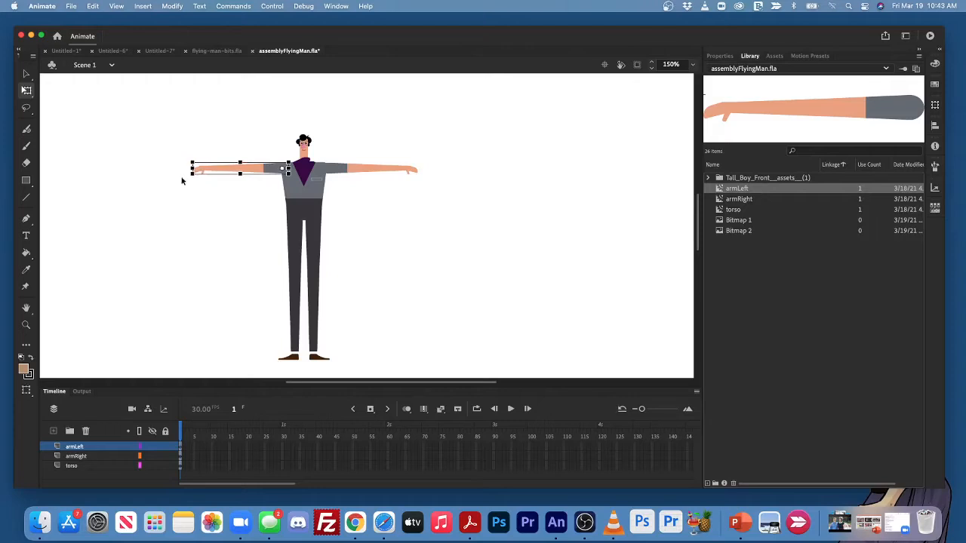
{"action": "left_click_drag", "start_coordinate": [192, 182], "coordinate": [247, 291]}
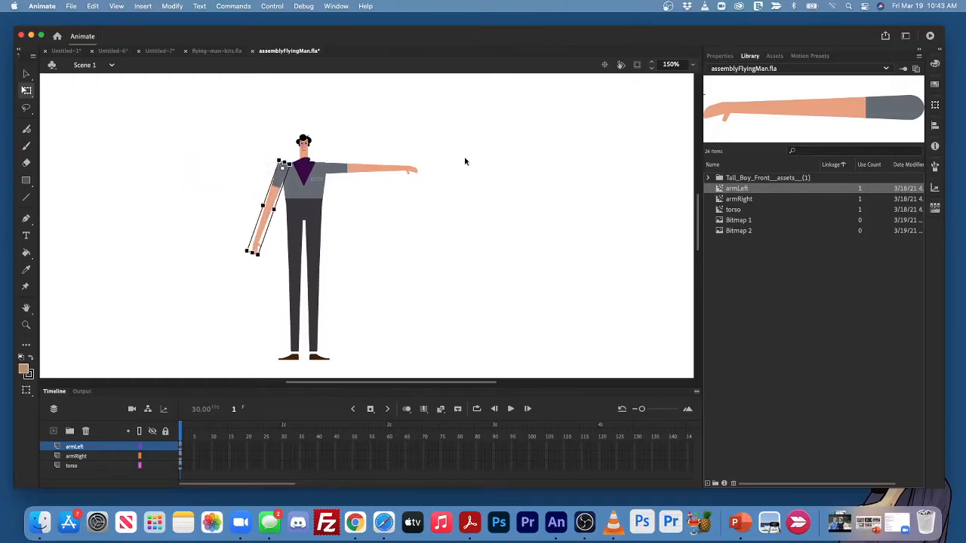
Step: Rotate armRight downward around its shoulder pivot so that it hangs at a slight angle beside the body
{"action": "left_click", "coordinate": [395, 170]}
{"action": "left_click_drag", "start_coordinate": [427, 181], "coordinate": [377, 273]}
{"action": "left_click", "coordinate": [418, 254]}
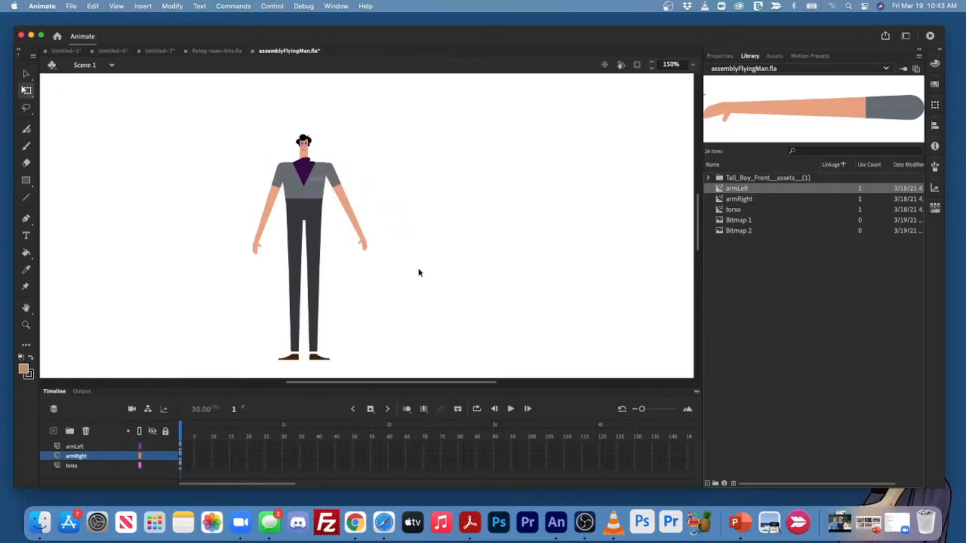
Step: Nudge armRight slightly upward and toward the torso so that its sleeve lines up with the shoulder
{"action": "left_click", "coordinate": [328, 170]}
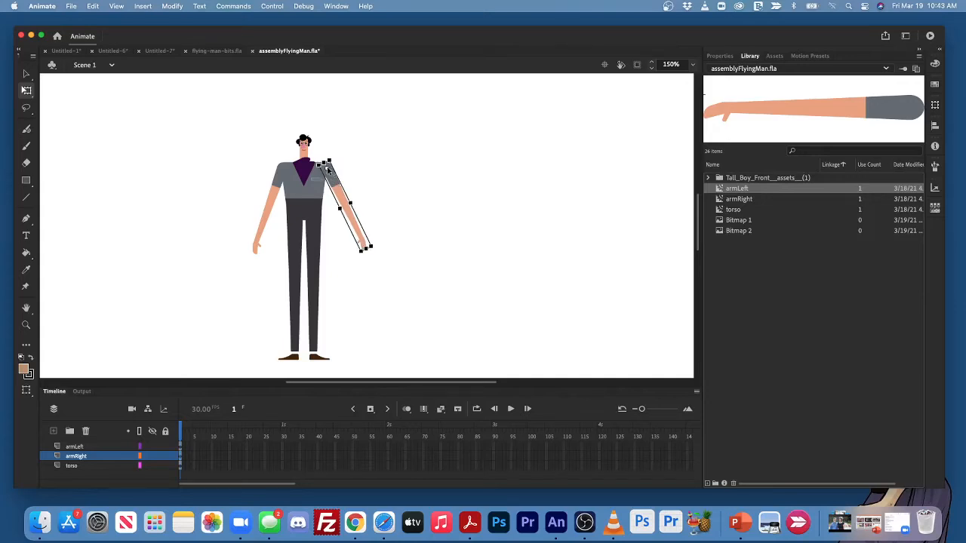
{"action": "scroll", "coordinate": [487, 205], "scroll_direction": "down", "scroll_amount": 2}
{"action": "left_click", "coordinate": [400, 284]}
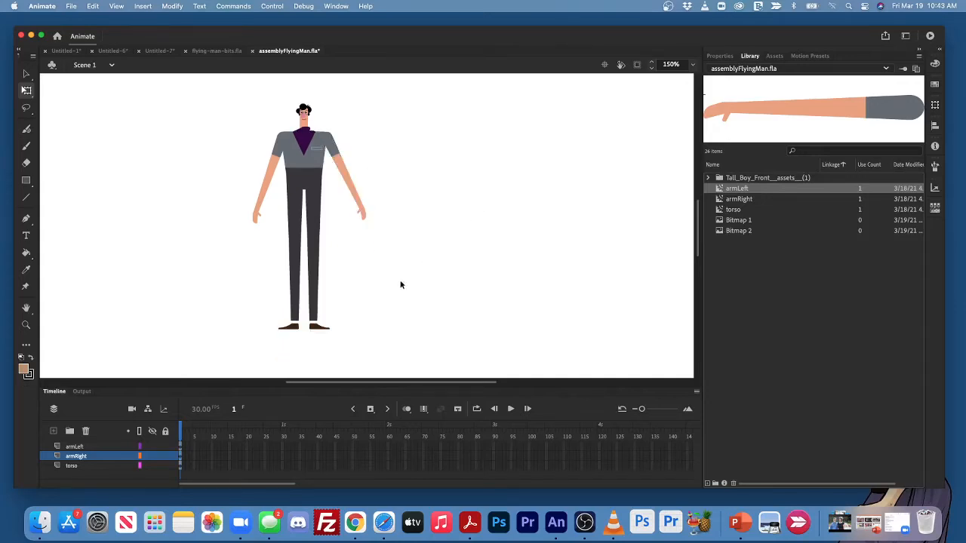
{"action": "left_click", "coordinate": [338, 155]}
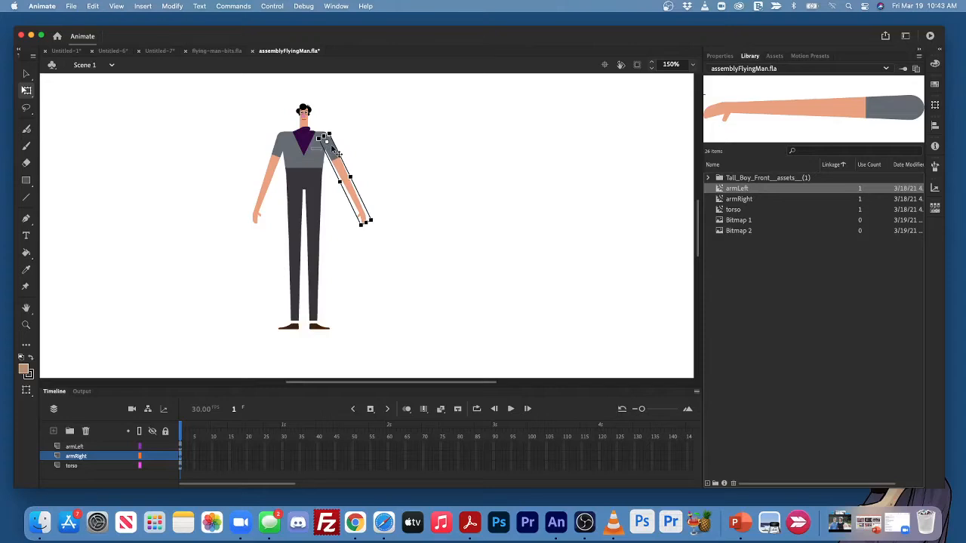
{"action": "left_click", "coordinate": [442, 155]}
{"action": "scroll", "coordinate": [440, 211], "scroll_direction": "up", "scroll_amount": 8}
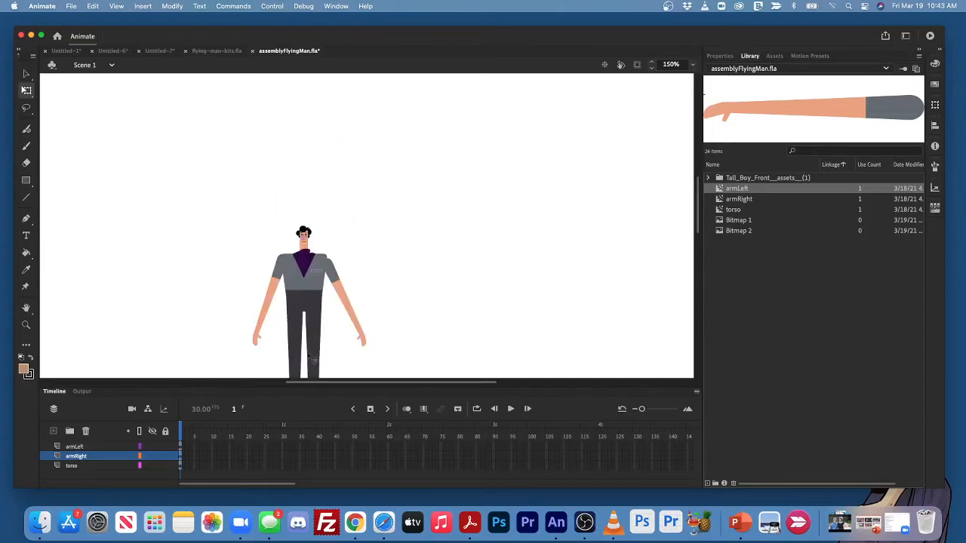
{"action": "left_click", "coordinate": [339, 285]}
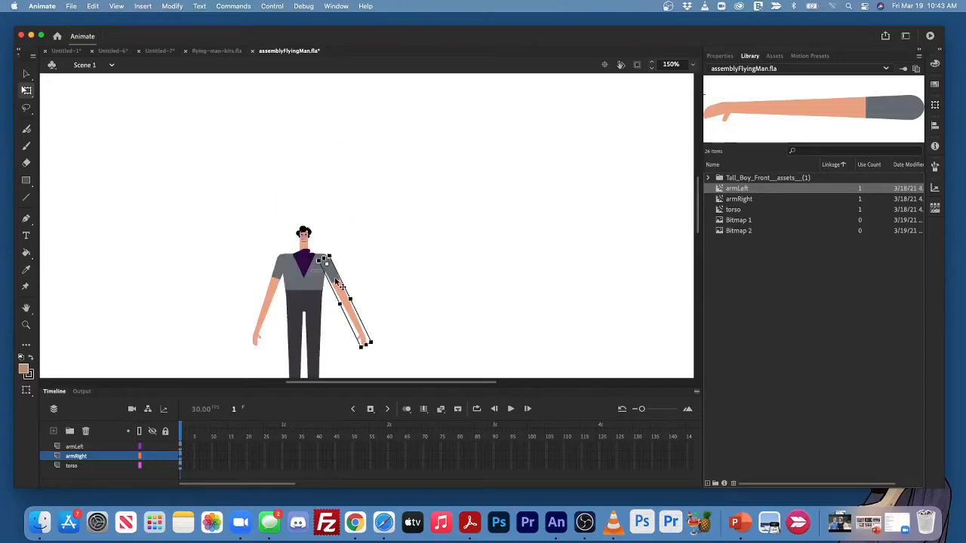
{"action": "key", "text": "Left"}
{"action": "key", "text": "Up"}
{"action": "key", "text": "Up"}
{"action": "key", "text": "Up"}
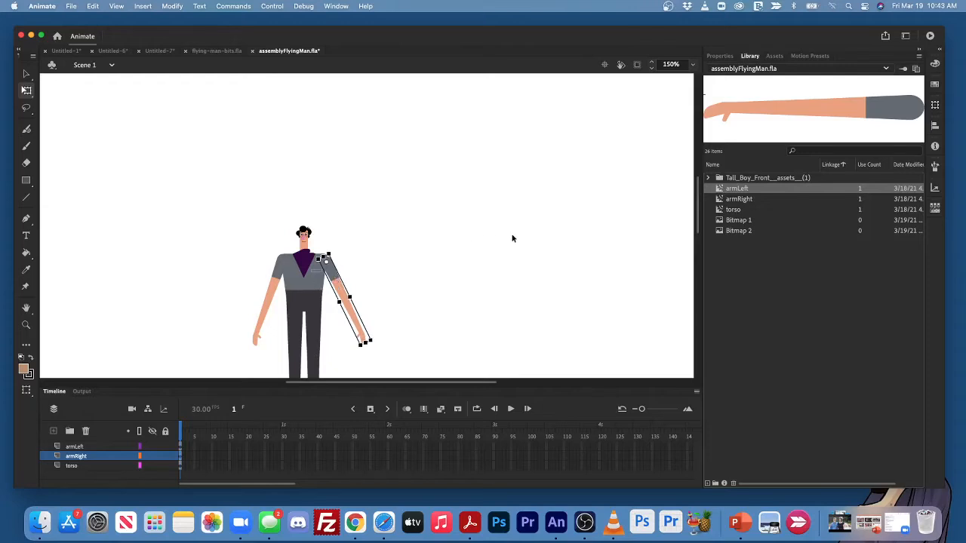
{"action": "left_click", "coordinate": [533, 248]}
{"action": "scroll", "coordinate": [533, 246], "scroll_direction": "down", "scroll_amount": 6}
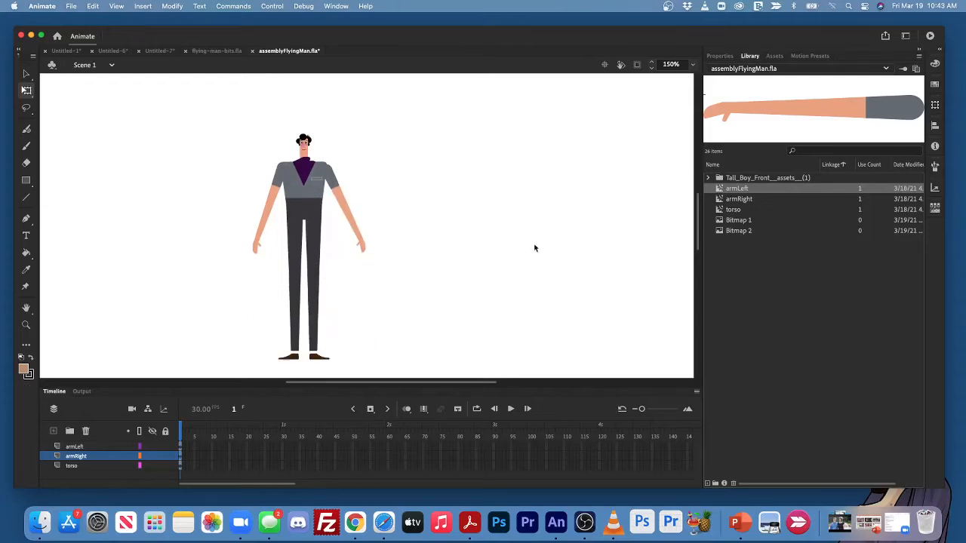
Step: Refine armRight's fit at the shoulder by nudging it a little further in toward the torso
{"action": "left_click", "coordinate": [332, 182]}
{"action": "key", "text": "Left"}
{"action": "key", "text": "Up"}
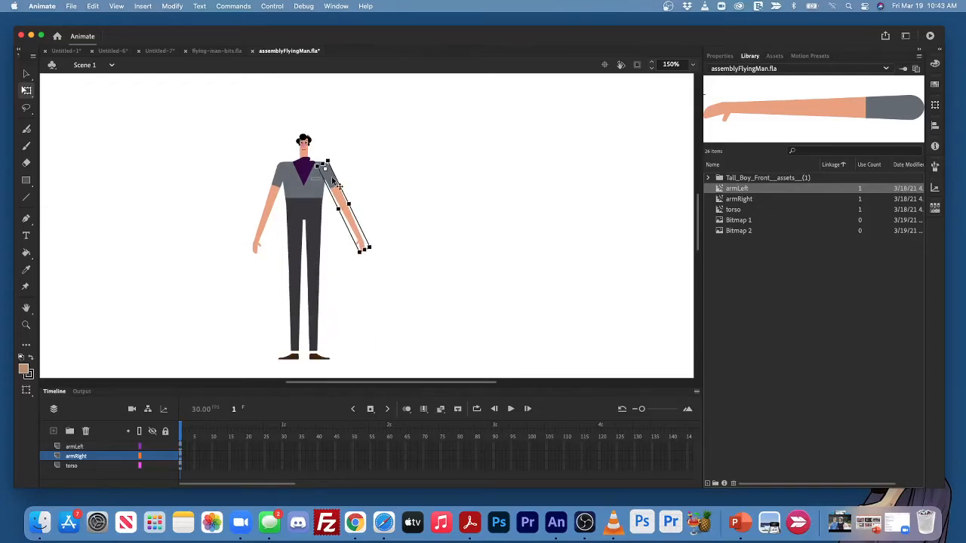
{"action": "left_click", "coordinate": [423, 199]}
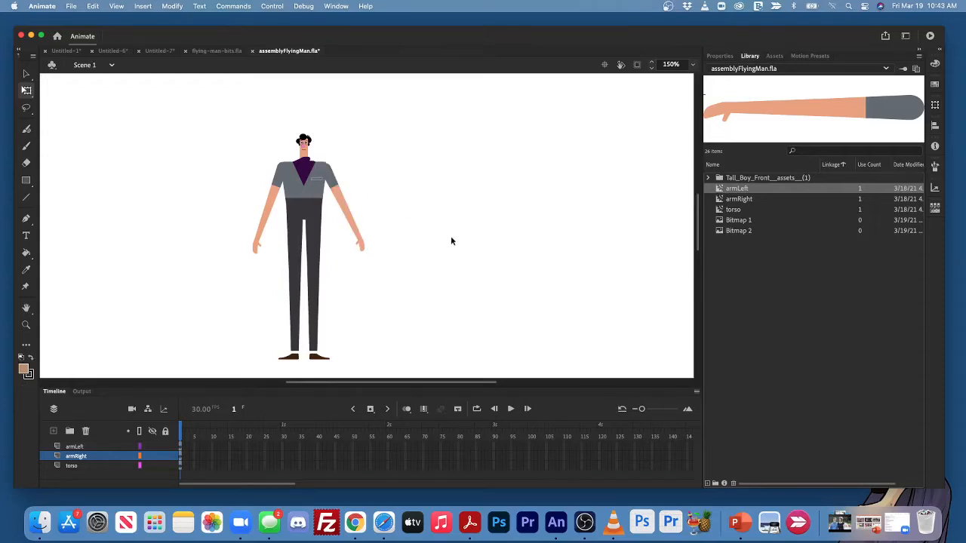
{"action": "scroll", "coordinate": [451, 238], "scroll_direction": "up", "scroll_amount": 2}
{"action": "left_click", "coordinate": [336, 221]}
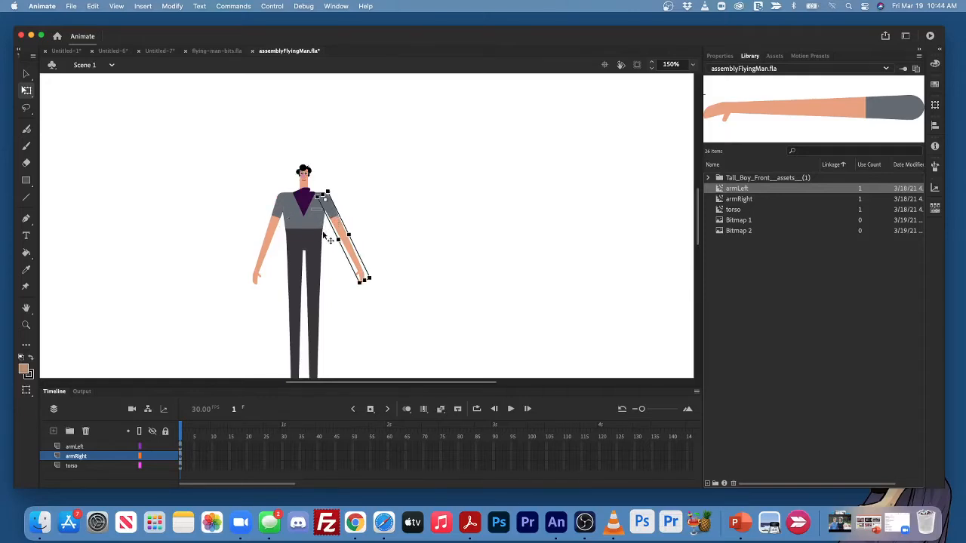
{"action": "left_click", "coordinate": [400, 216]}
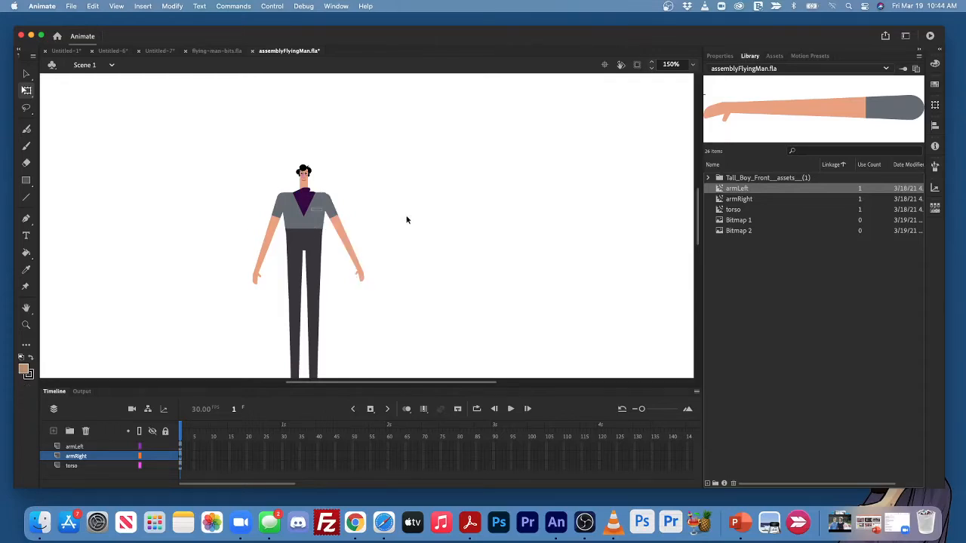
{"action": "scroll", "coordinate": [506, 280], "scroll_direction": "down", "scroll_amount": 3}
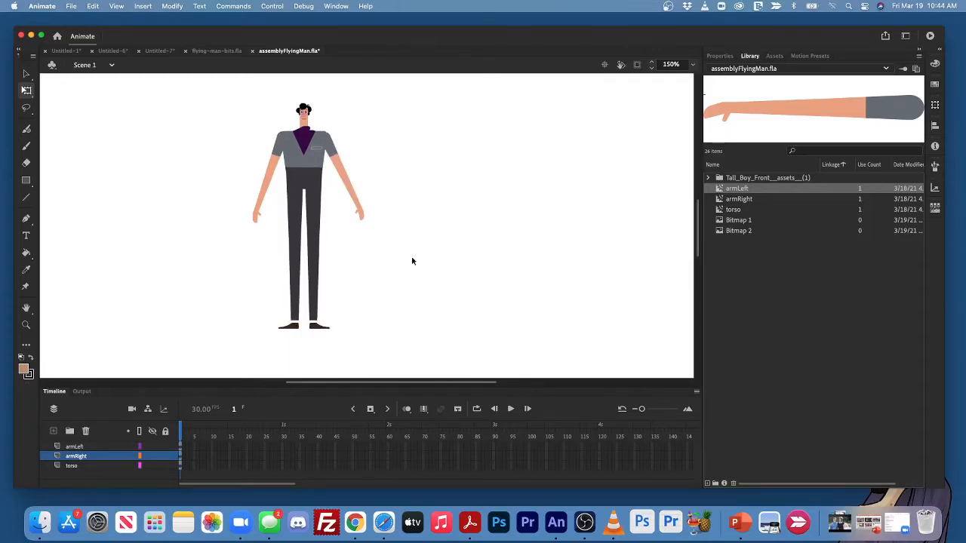
Step: Extend the torso layer with frames up to frame 60
{"action": "left_click", "coordinate": [181, 465]}
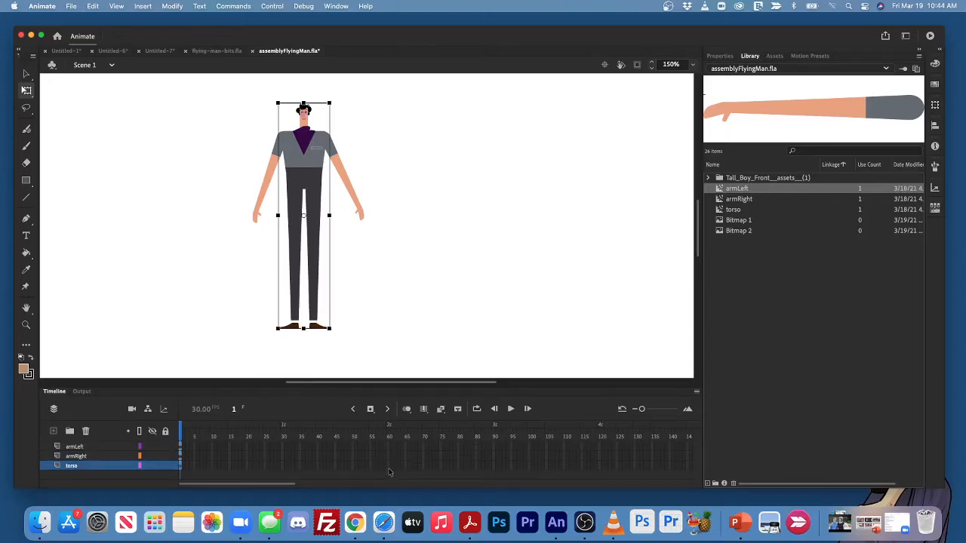
{"action": "left_click", "coordinate": [389, 471]}
{"action": "left_click", "coordinate": [388, 467]}
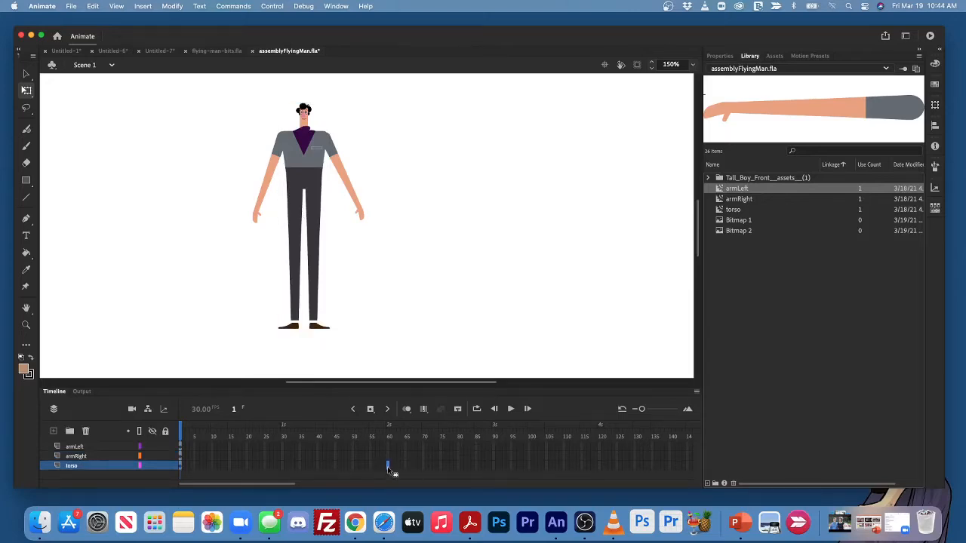
{"action": "key", "text": "F5"}
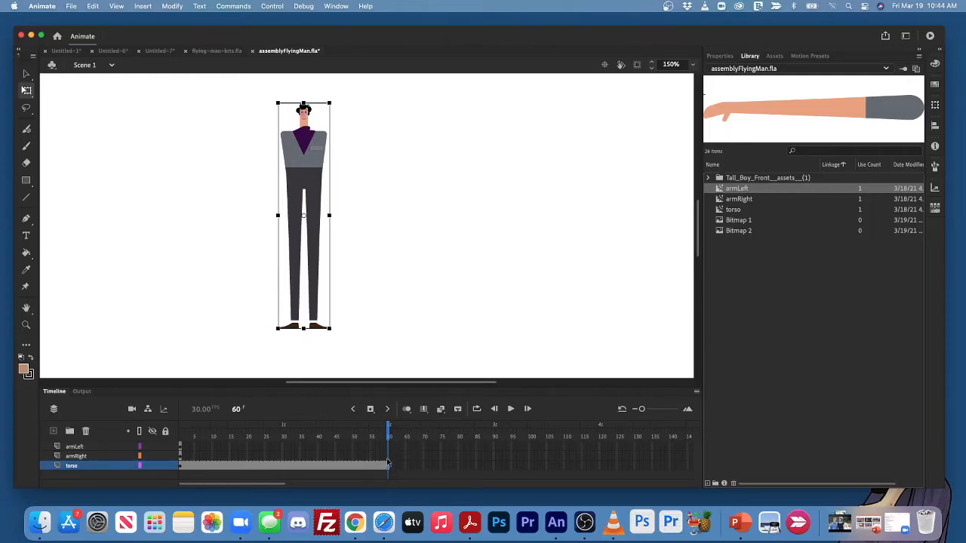
{"action": "left_click", "coordinate": [388, 460]}
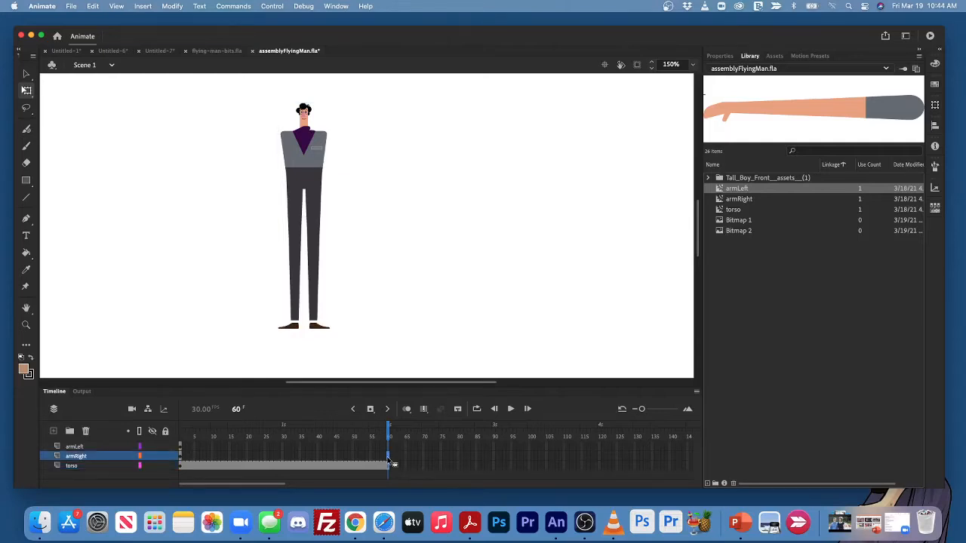
{"action": "right_click", "coordinate": [388, 459]}
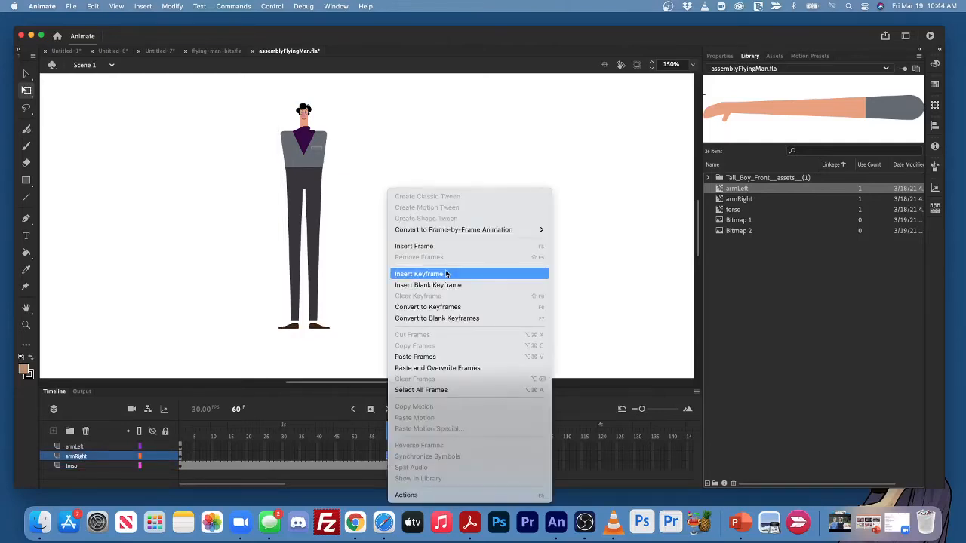
{"action": "left_click", "coordinate": [422, 274]}
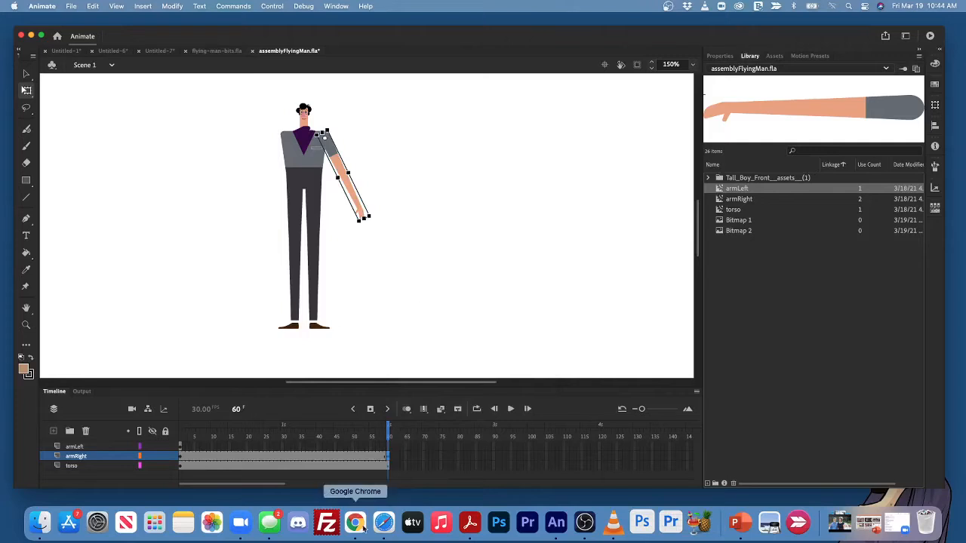
{"action": "left_click", "coordinate": [388, 447]}
{"action": "right_click", "coordinate": [388, 448]}
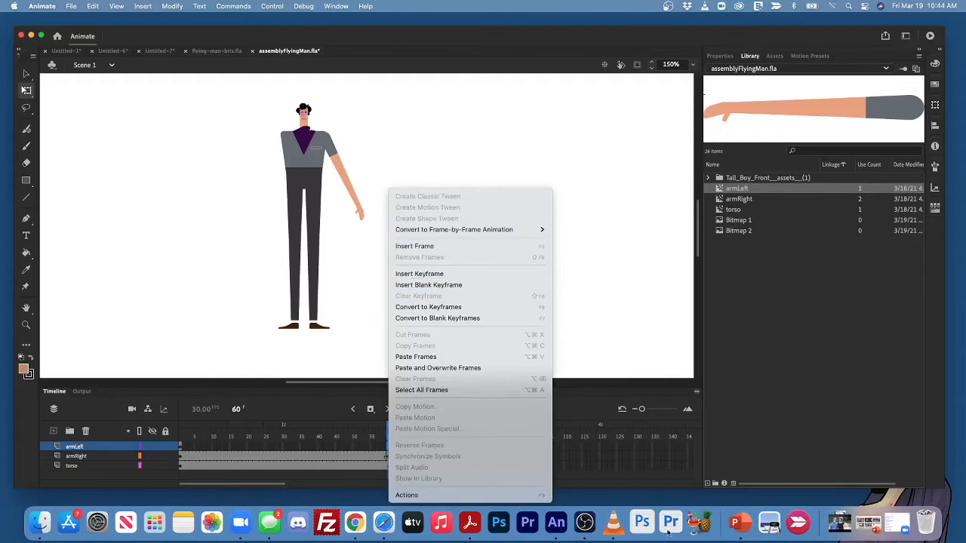
{"action": "left_click", "coordinate": [616, 357]}
{"action": "key", "text": "super+z"}
{"action": "key", "text": "super+z"}
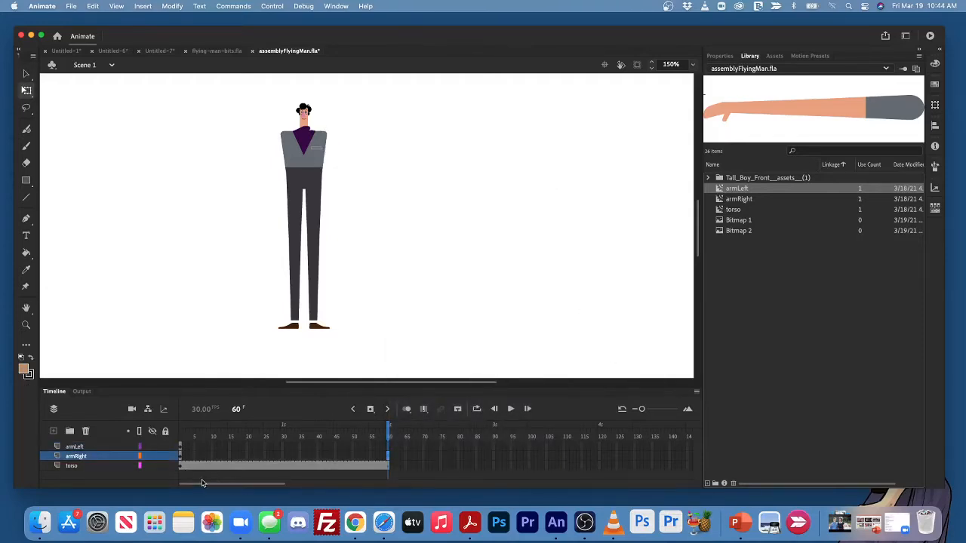
Step: Create a motion tween on armRight from frame 1 and extend its span to frame 60
{"action": "left_click", "coordinate": [180, 457]}
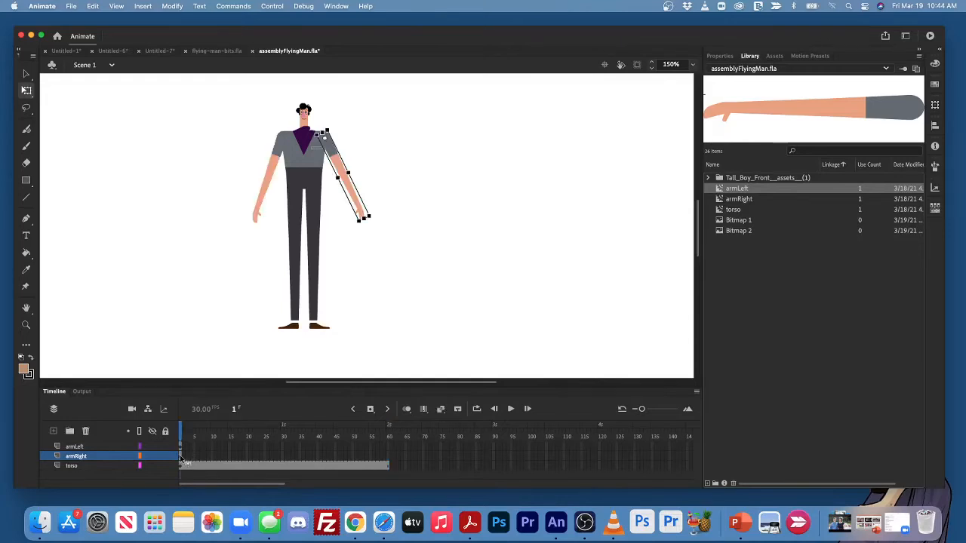
{"action": "right_click", "coordinate": [330, 153]}
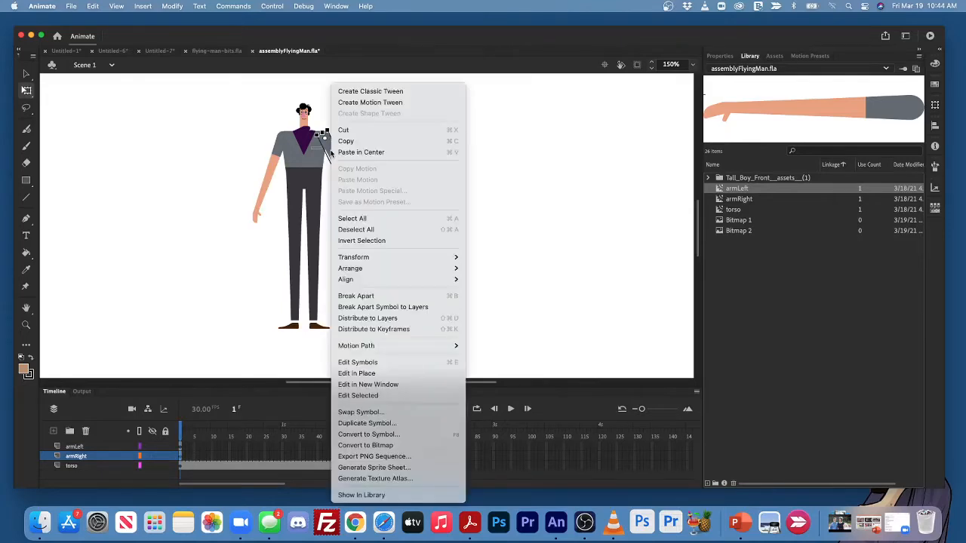
{"action": "left_click", "coordinate": [368, 103]}
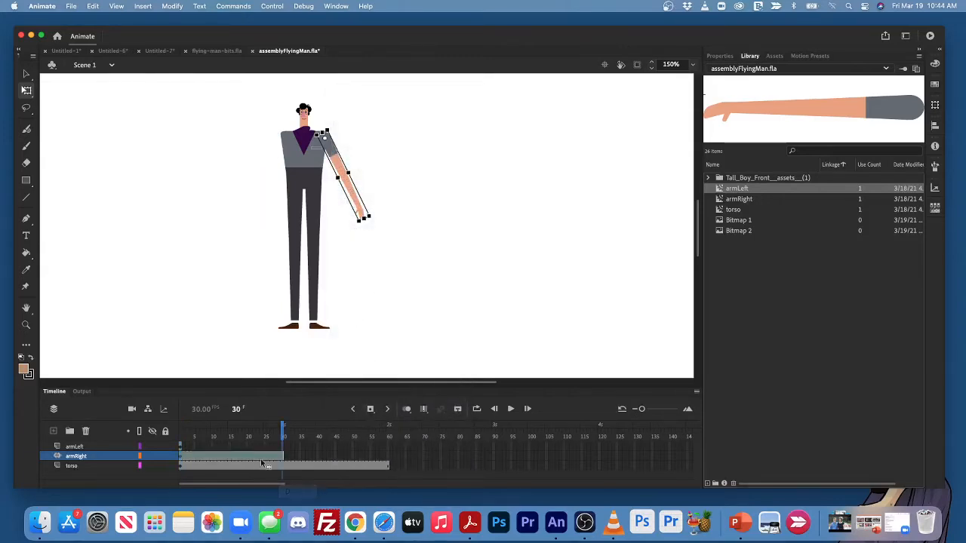
{"action": "left_click_drag", "start_coordinate": [282, 454], "coordinate": [388, 452]}
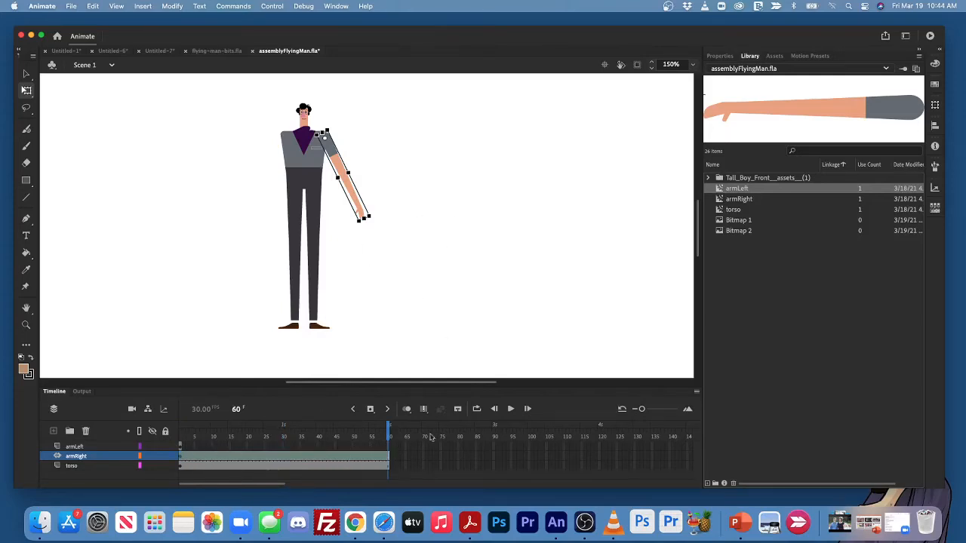
Step: At frame 60, rotate armRight around the shoulder so that it is raised diagonally above head height
{"action": "scroll", "coordinate": [457, 180], "scroll_direction": "up", "scroll_amount": 2}
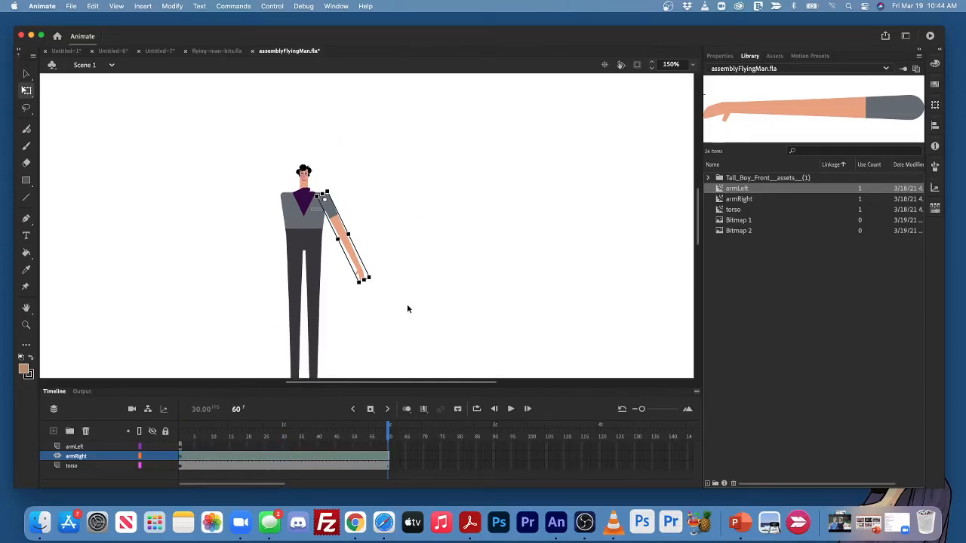
{"action": "left_click_drag", "start_coordinate": [377, 280], "coordinate": [420, 108]}
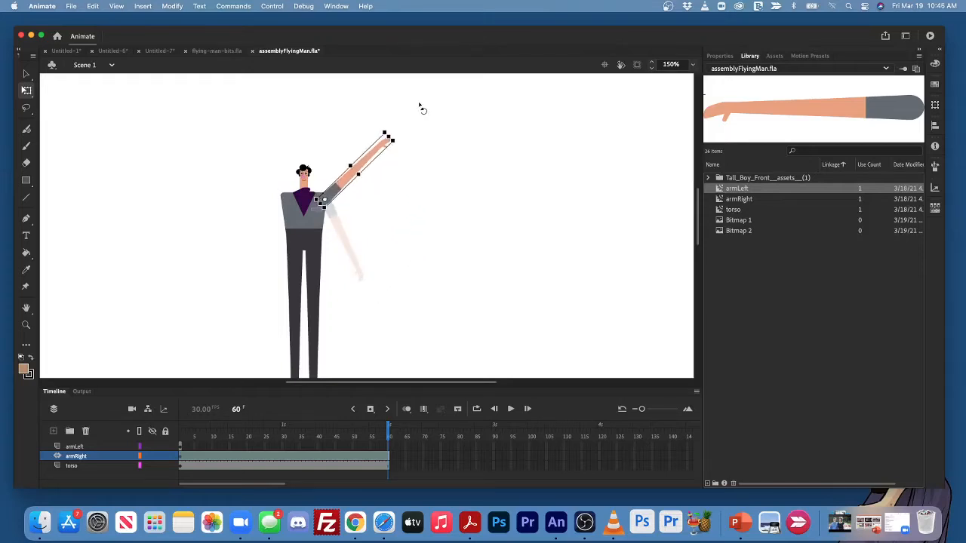
{"action": "left_click", "coordinate": [426, 270]}
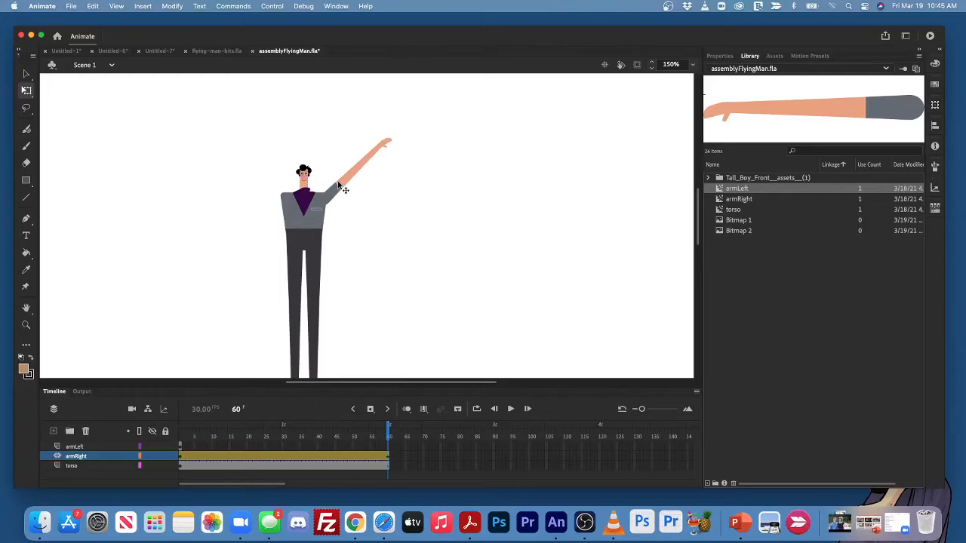
Step: Create a motion tween on armLeft from frame 1 and stretch its span to frame 60
{"action": "left_click", "coordinate": [181, 447]}
{"action": "right_click", "coordinate": [278, 212]}
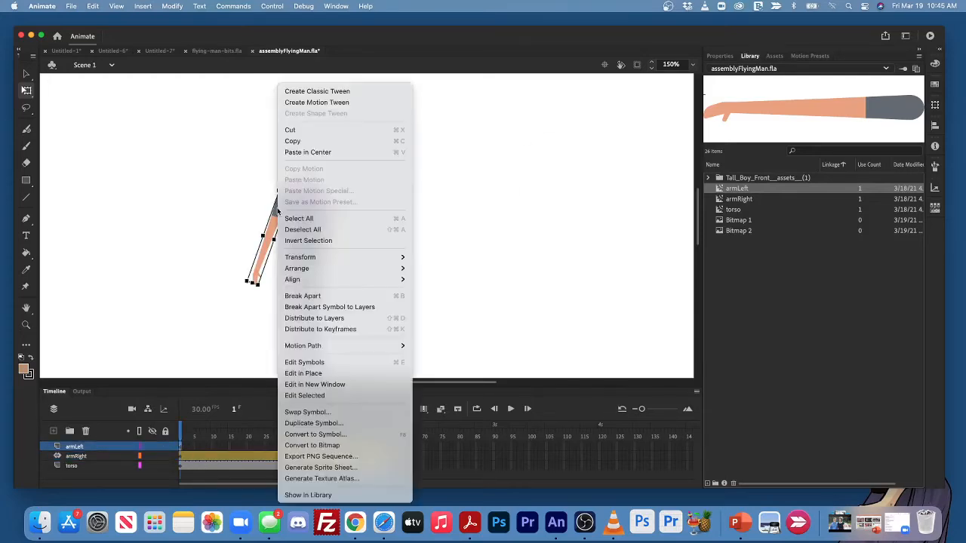
{"action": "left_click", "coordinate": [323, 104]}
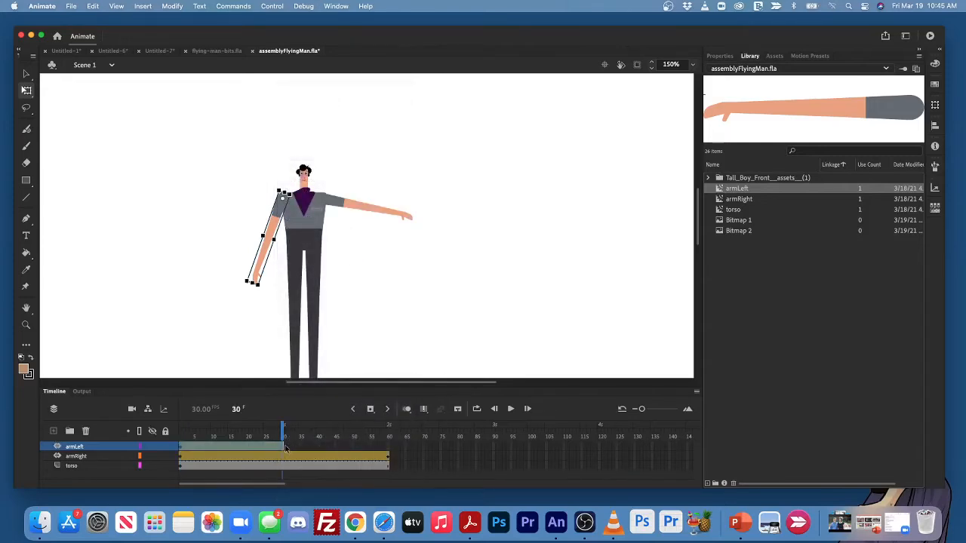
{"action": "left_click_drag", "start_coordinate": [286, 448], "coordinate": [389, 446]}
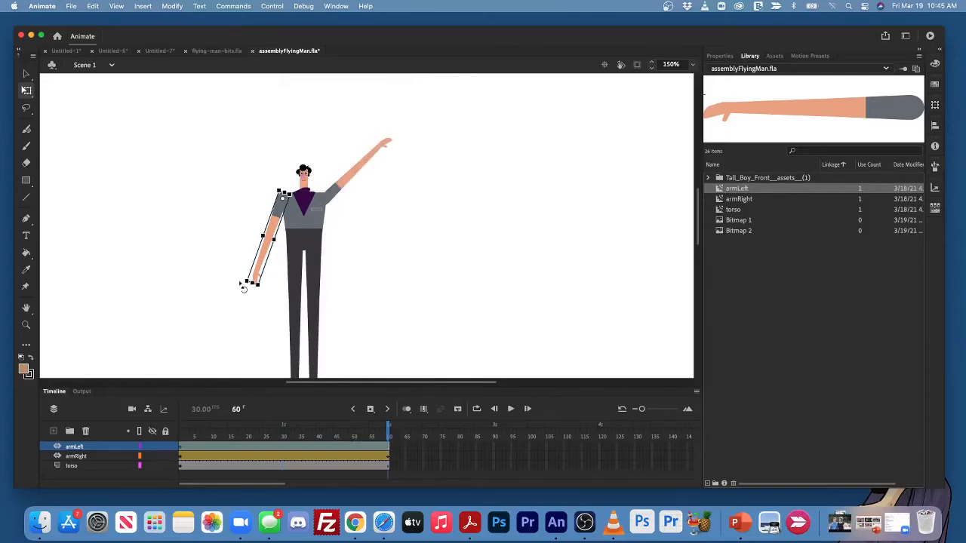
Step: At frame 60, rotate armLeft upward around the shoulder to mirror the raised opposite arm
{"action": "left_click_drag", "start_coordinate": [242, 287], "coordinate": [237, 155]}
{"action": "left_click", "coordinate": [443, 231]}
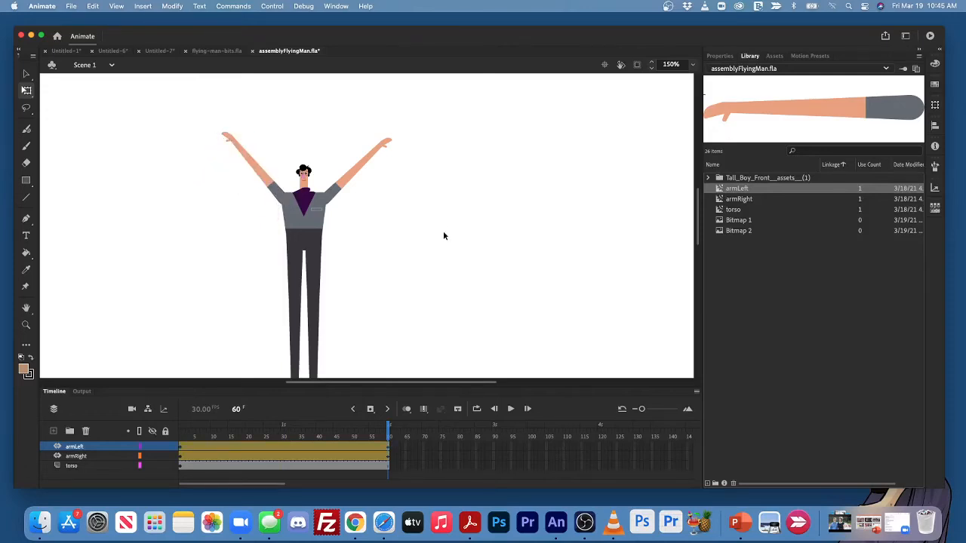
Step: Scrub the timeline from frame 60 back to frame 1 to preview the motion of both arms
{"action": "scroll", "coordinate": [450, 245], "scroll_direction": "down", "scroll_amount": 2}
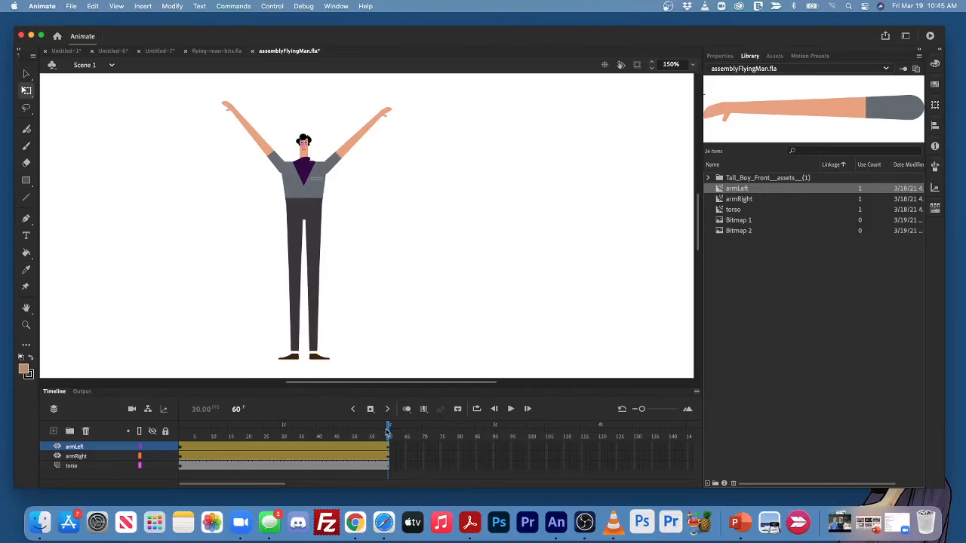
{"action": "left_click_drag", "start_coordinate": [388, 431], "coordinate": [185, 398]}
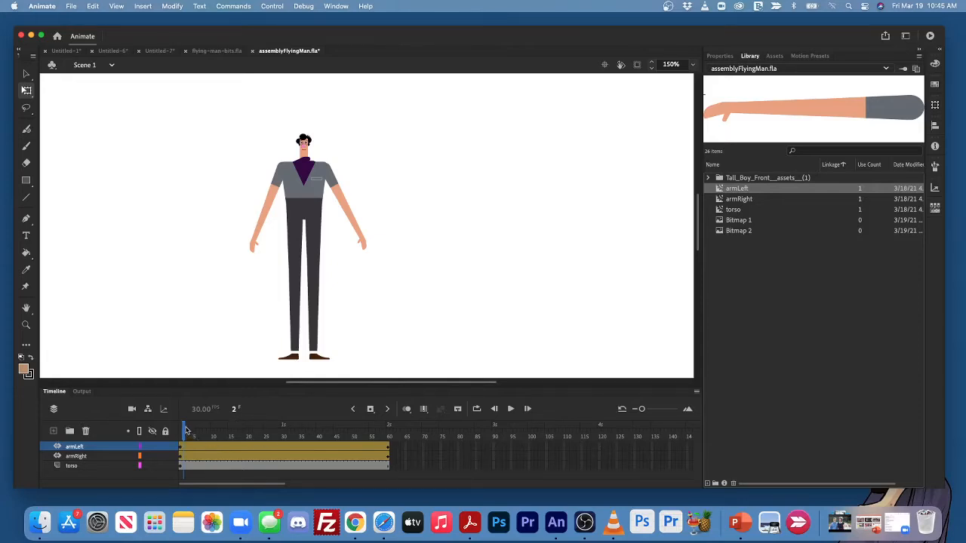
{"action": "mouse_move", "coordinate": [187, 430]}
{"action": "left_mouse_down"}
{"action": "mouse_move", "coordinate": [345, 431]}
{"action": "mouse_move", "coordinate": [179, 432]}
{"action": "left_mouse_up"}
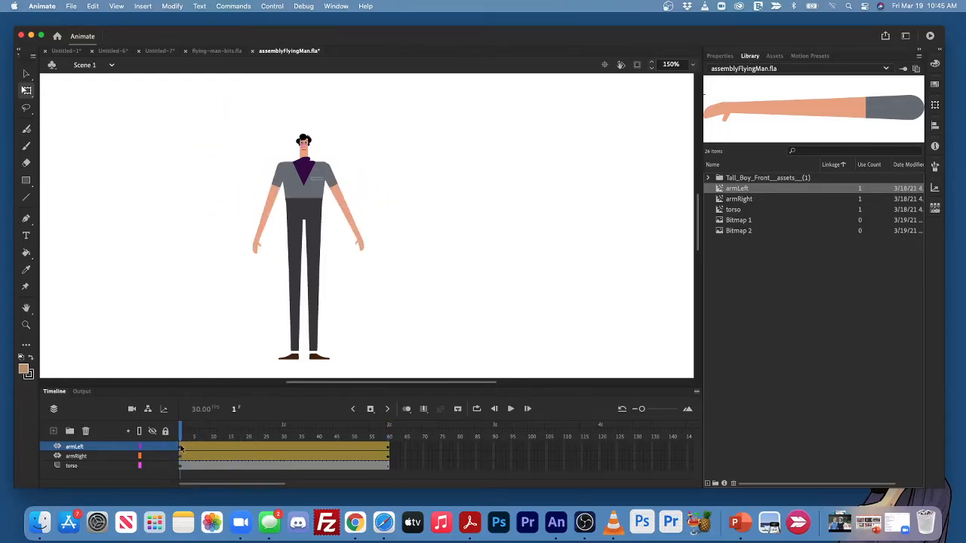
Step: Convert the armLeft and armRight motion tweens over frames 1 to 60 to frame-by-frame animation with a keyframe on each frame
{"action": "left_click_drag", "start_coordinate": [182, 451], "coordinate": [389, 455]}
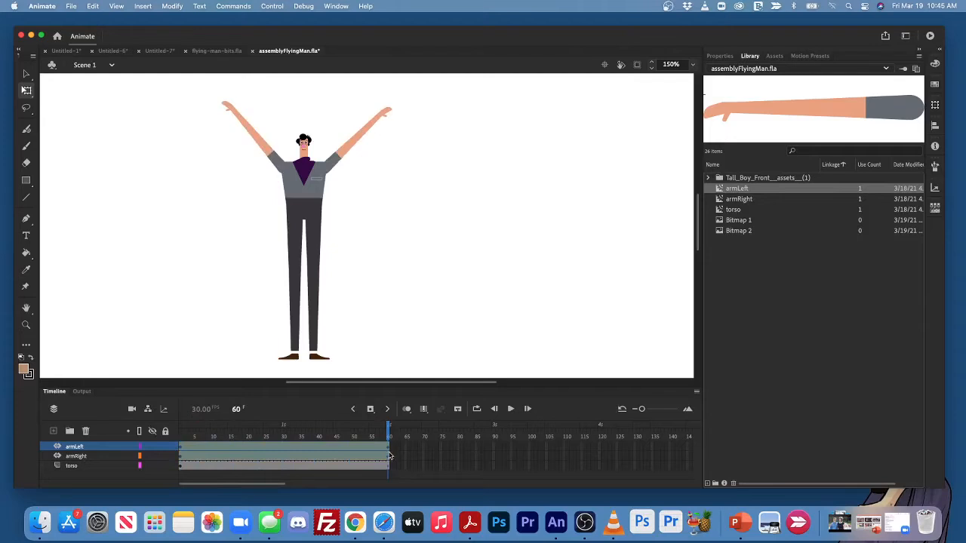
{"action": "left_click", "coordinate": [389, 455]}
{"action": "right_click", "coordinate": [331, 450]}
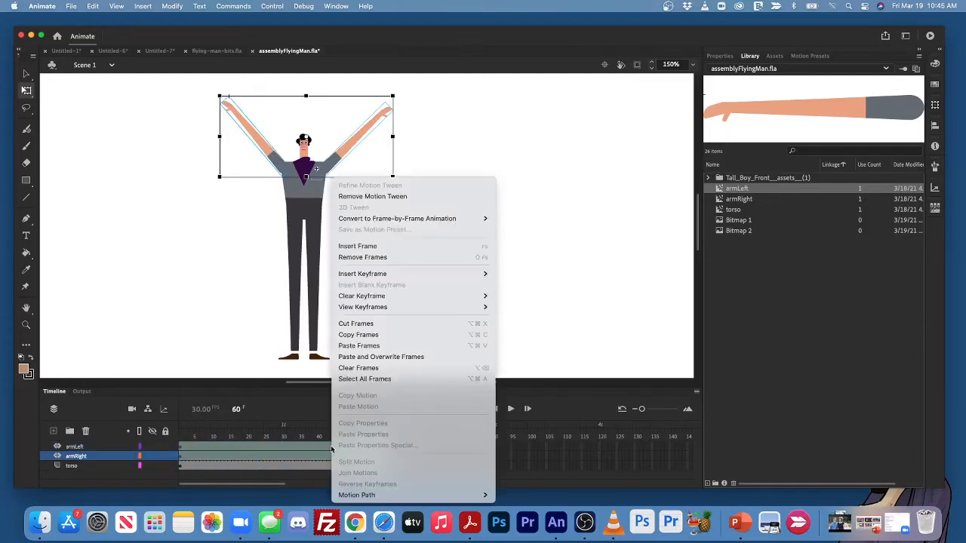
{"action": "mouse_move", "coordinate": [477, 218]}
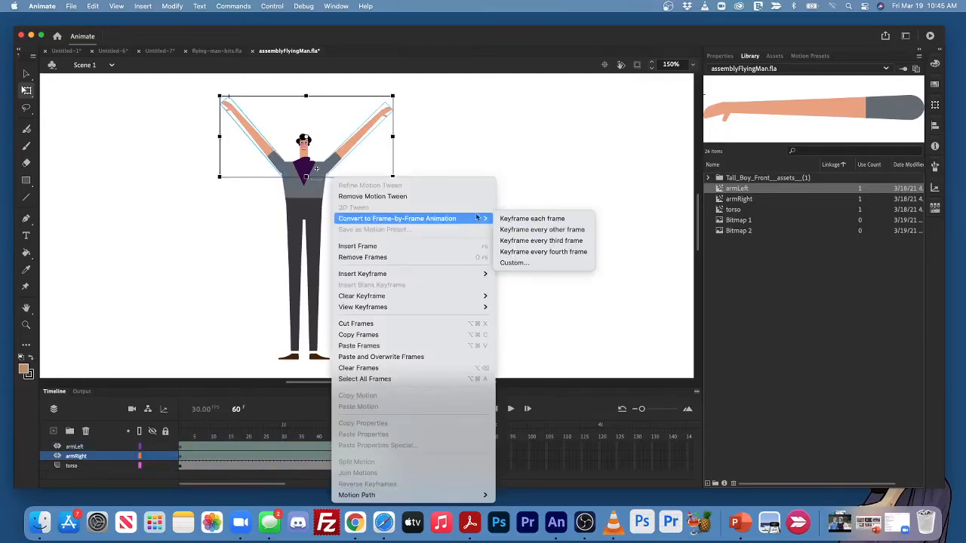
{"action": "left_click", "coordinate": [532, 218]}
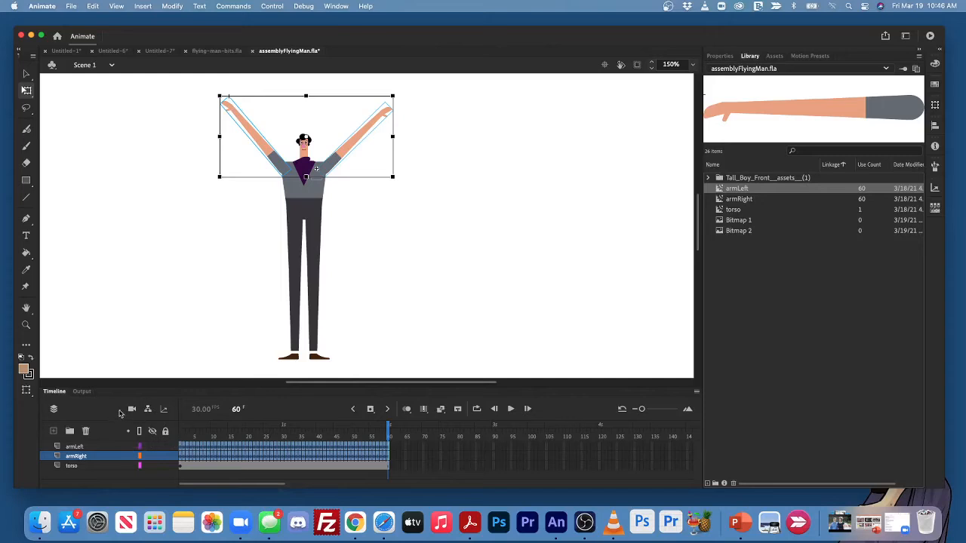
Step: Copy frames 1 to 60 of both arm layers and paste them starting at frame 61
{"action": "left_click", "coordinate": [179, 450]}
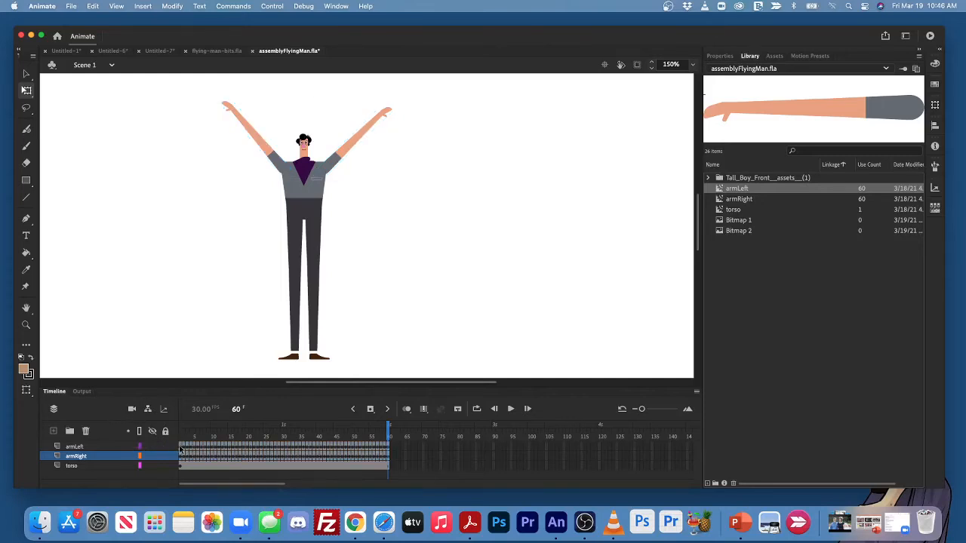
{"action": "left_click_drag", "start_coordinate": [179, 451], "coordinate": [389, 459]}
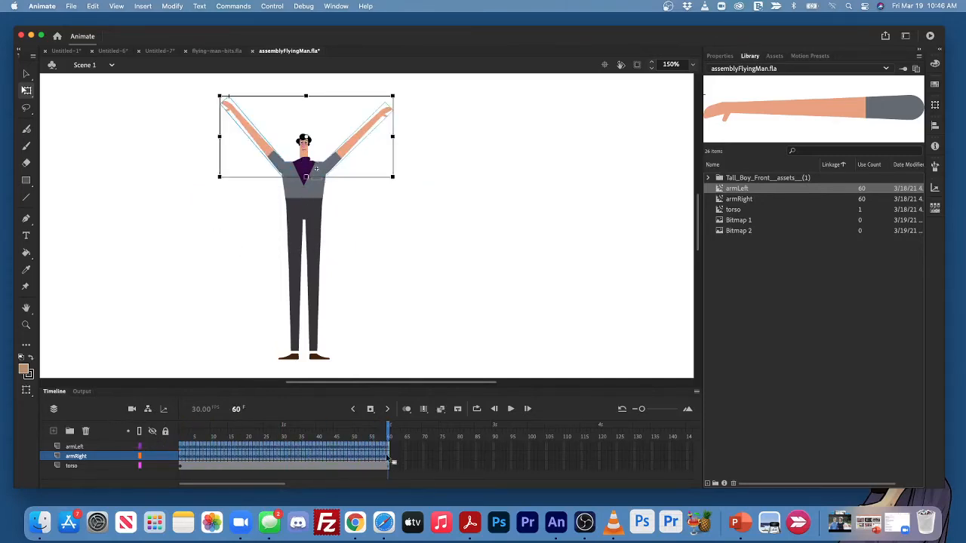
{"action": "right_click", "coordinate": [301, 450]}
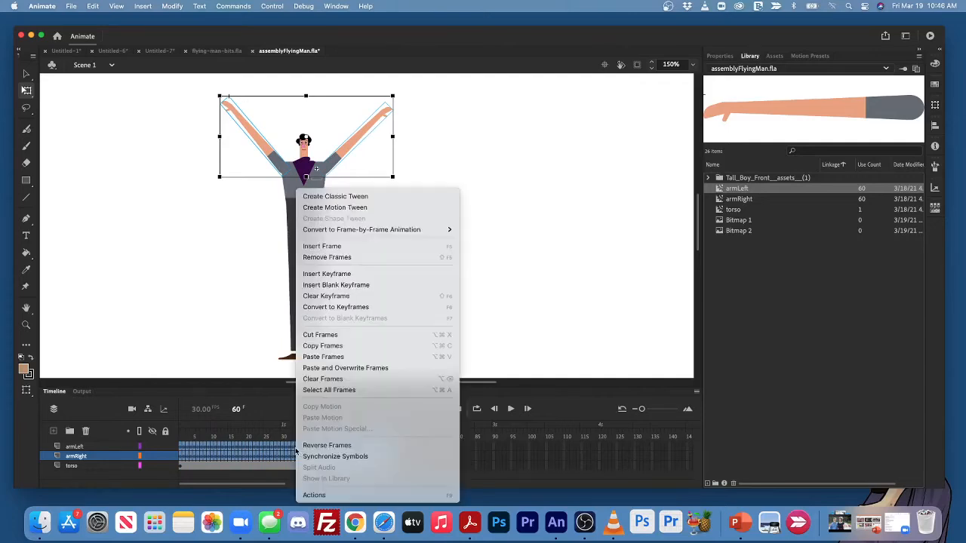
{"action": "left_click", "coordinate": [327, 345]}
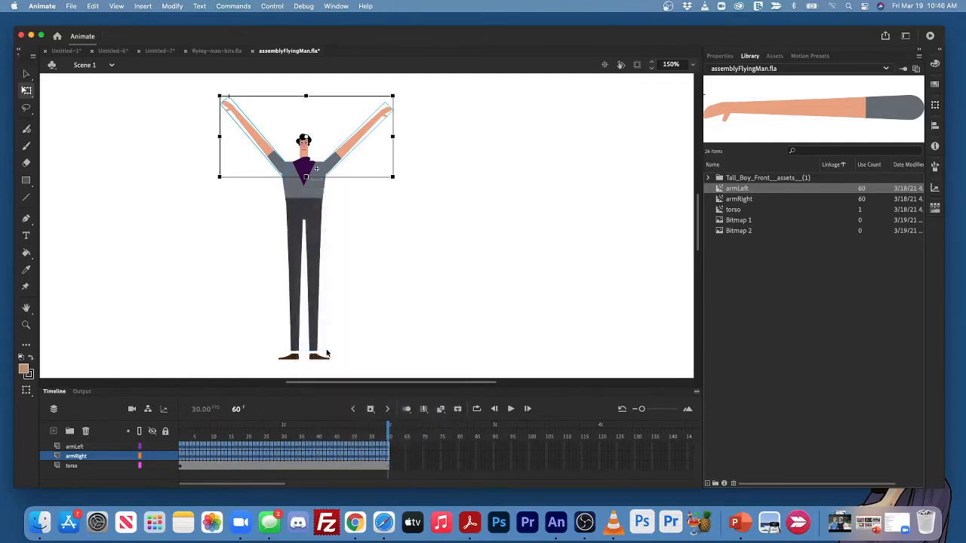
{"action": "left_click", "coordinate": [392, 453]}
{"action": "right_click", "coordinate": [391, 451]}
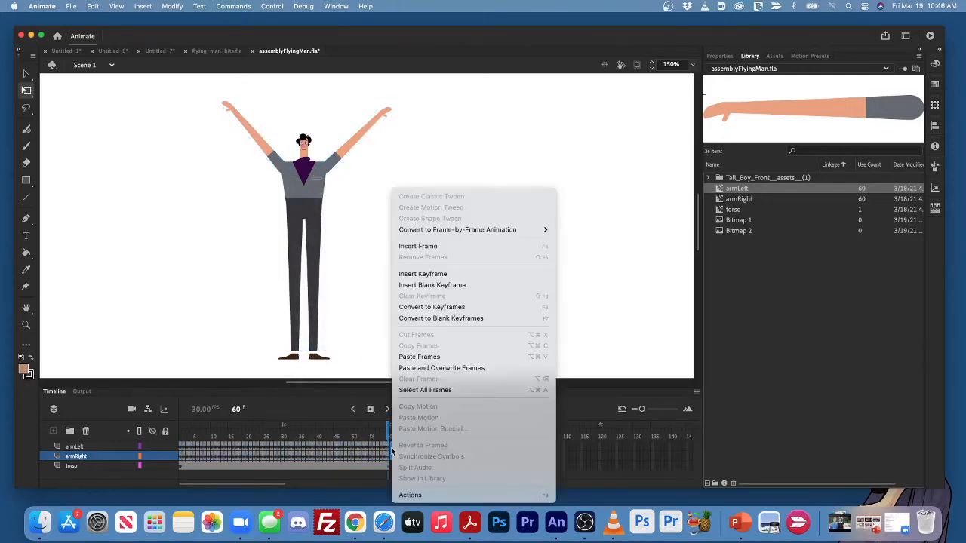
{"action": "left_click", "coordinate": [448, 357]}
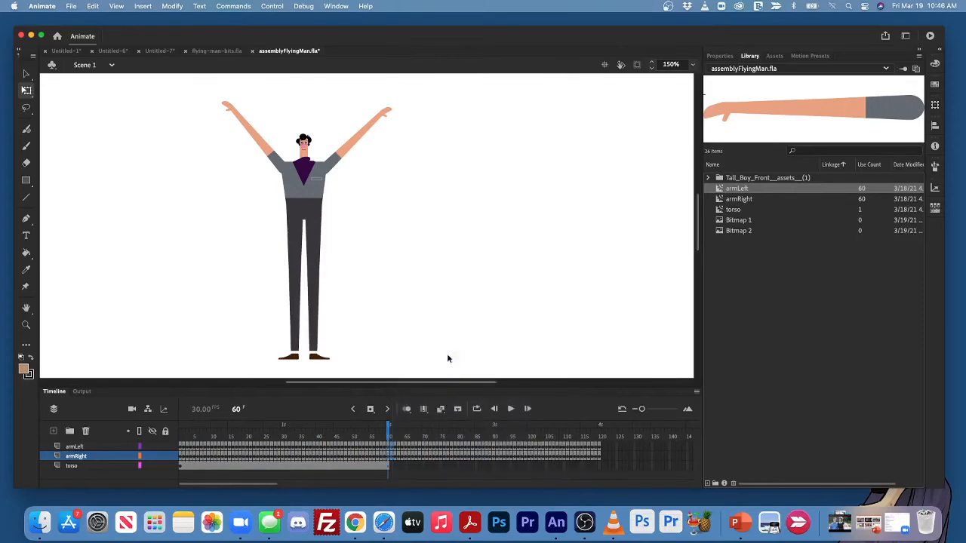
Step: Reverse frames 61 to 120 on both arm layers so the arms swing back down
{"action": "left_click", "coordinate": [393, 448]}
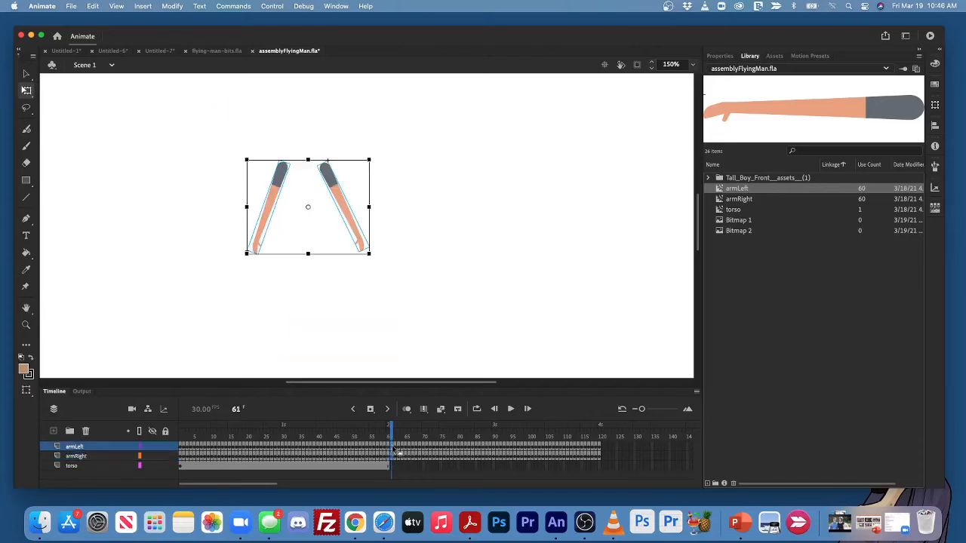
{"action": "left_click_drag", "start_coordinate": [427, 461], "coordinate": [601, 456]}
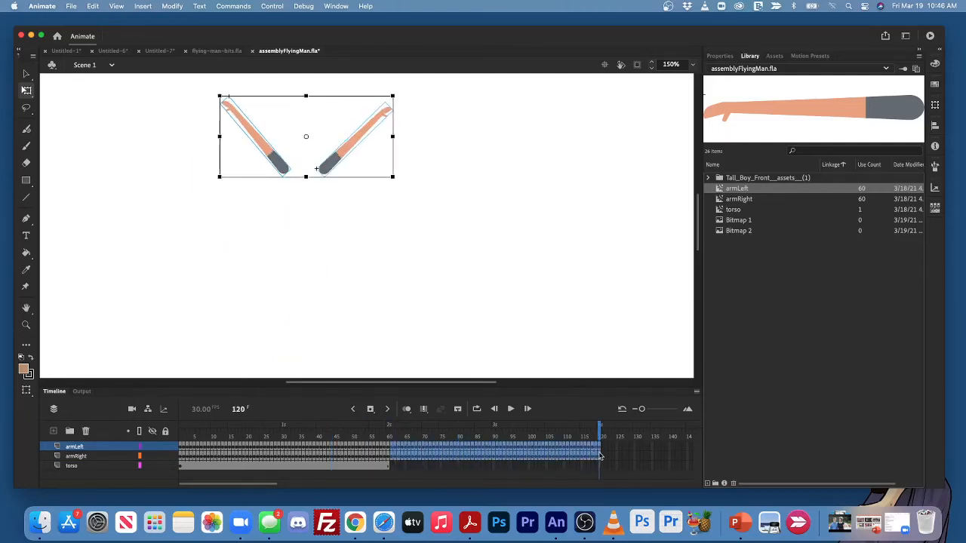
{"action": "right_click", "coordinate": [522, 456]}
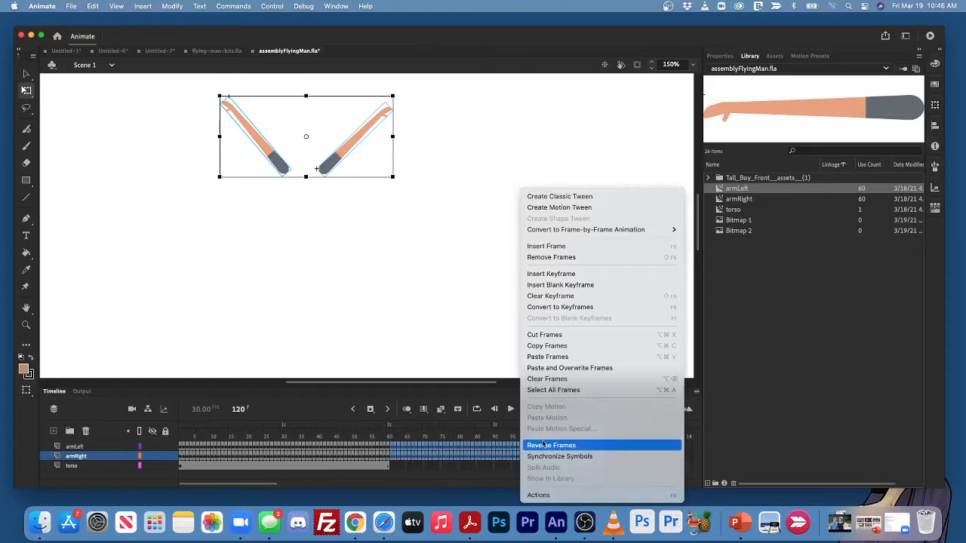
{"action": "left_click", "coordinate": [543, 446]}
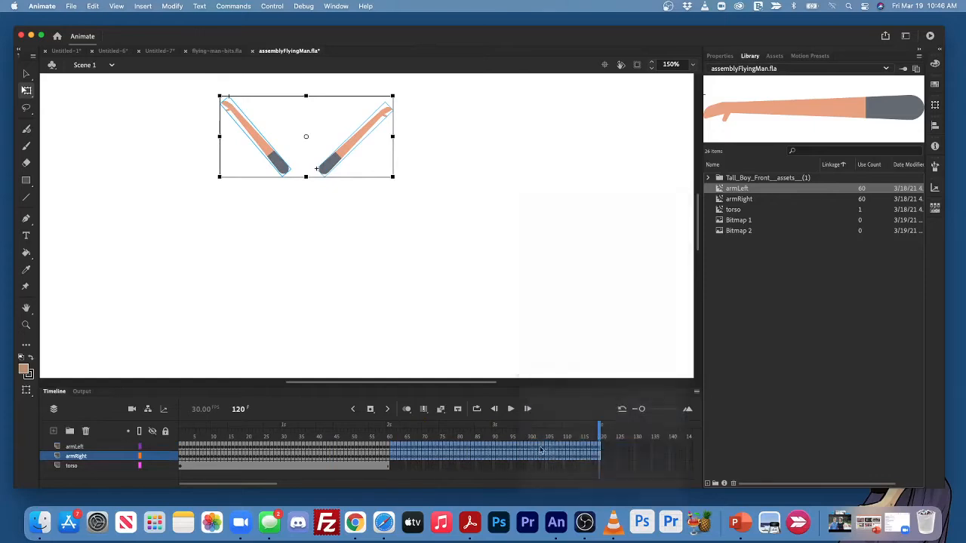
Step: Extend the torso layer to frame 120, scrub back to frame 1, and save the document
{"action": "left_click", "coordinate": [600, 466]}
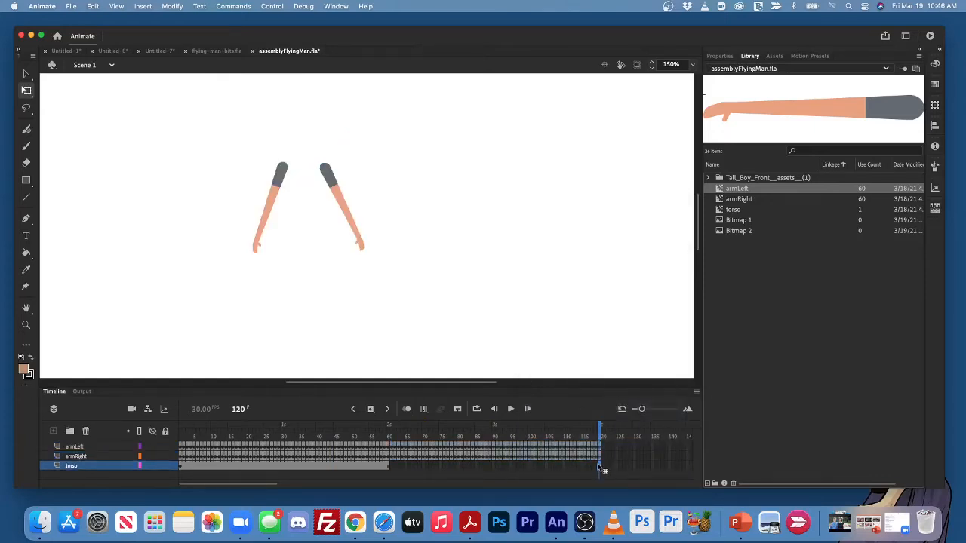
{"action": "key", "text": "F5"}
{"action": "left_click_drag", "start_coordinate": [600, 428], "coordinate": [172, 417]}
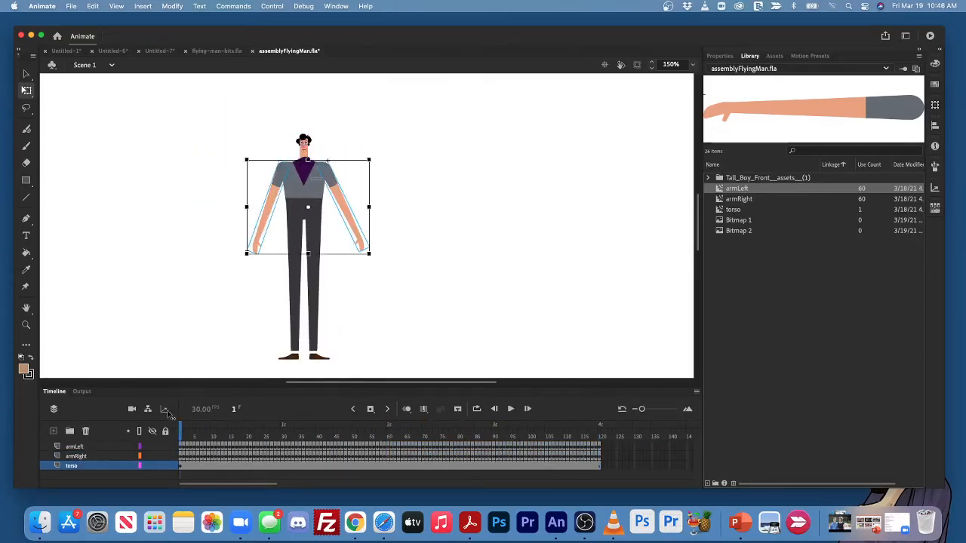
{"action": "left_click", "coordinate": [476, 317]}
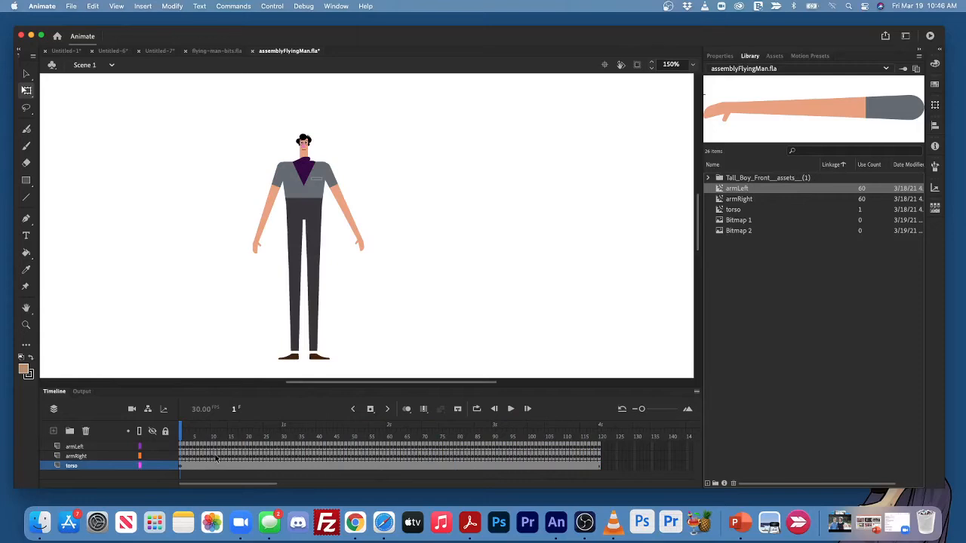
{"action": "key", "text": "super+s"}
Step: Select all frames of the armLeft, armRight and torso layers and copy them
{"action": "left_click_drag", "start_coordinate": [181, 449], "coordinate": [601, 458]}
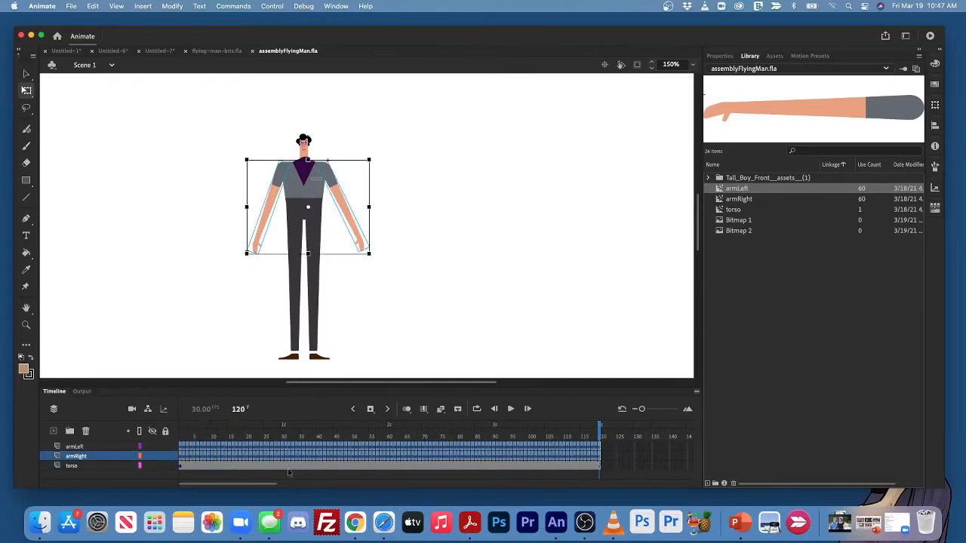
{"action": "left_click", "coordinate": [584, 472]}
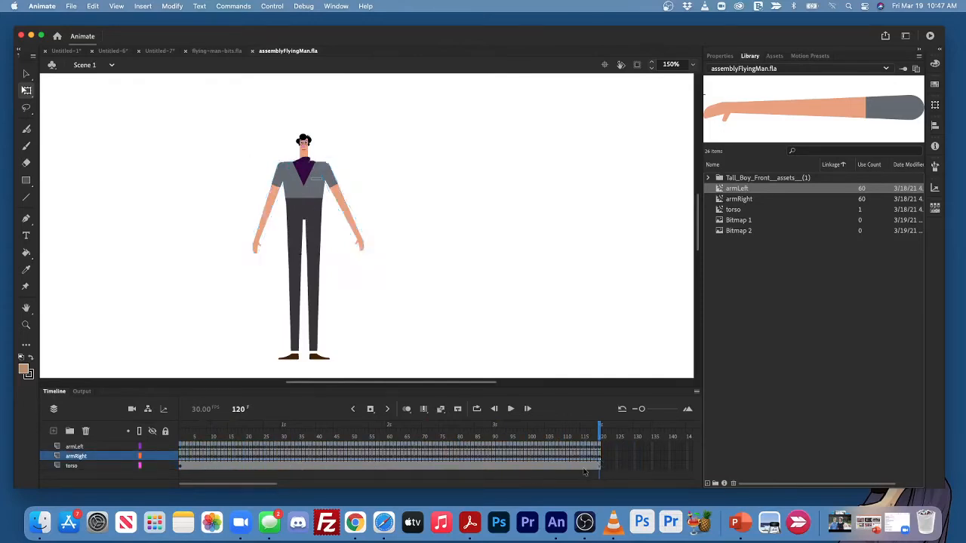
{"action": "left_click", "coordinate": [556, 466]}
{"action": "right_click", "coordinate": [556, 468]}
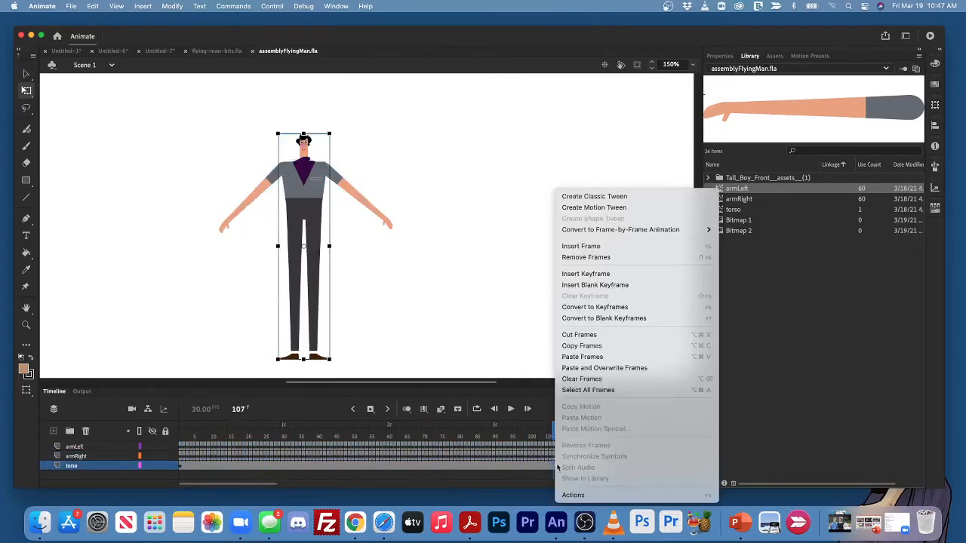
{"action": "left_click", "coordinate": [587, 390]}
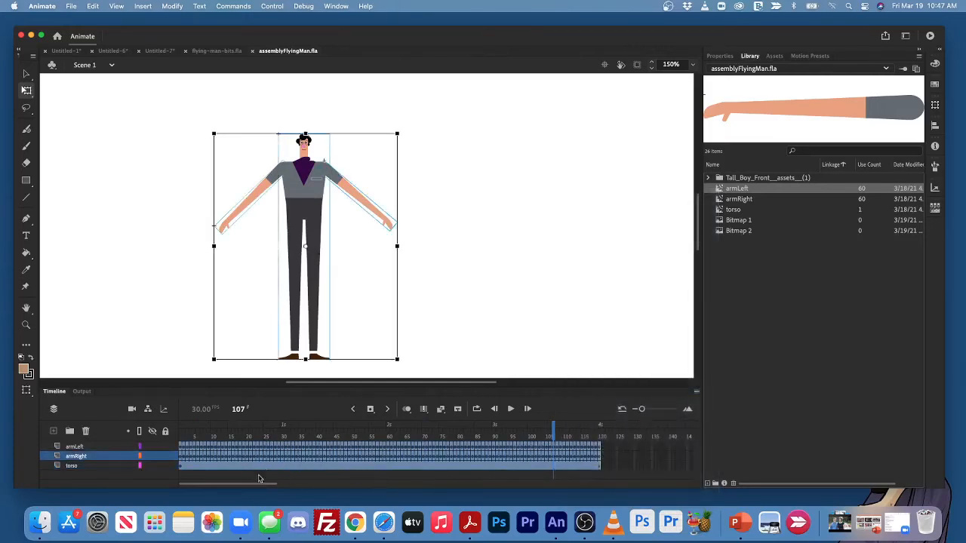
{"action": "right_click", "coordinate": [199, 463]}
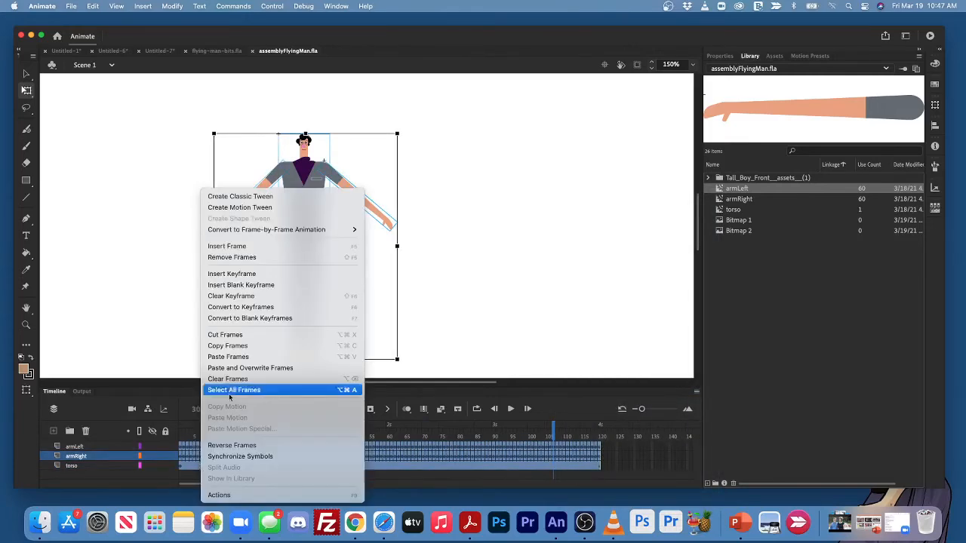
{"action": "left_click", "coordinate": [238, 346]}
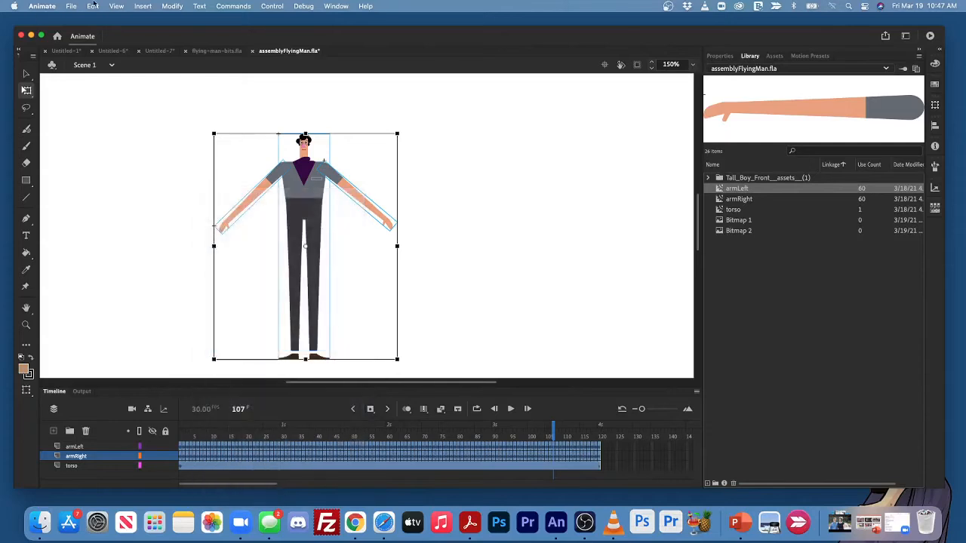
Step: Create a new movie clip symbol named nManFlying
{"action": "left_click", "coordinate": [141, 5]}
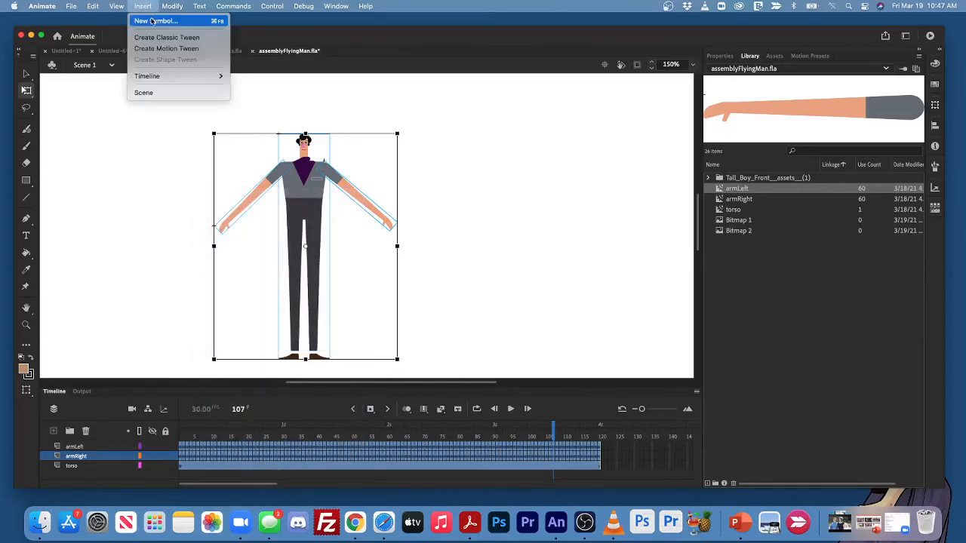
{"action": "left_click", "coordinate": [153, 20]}
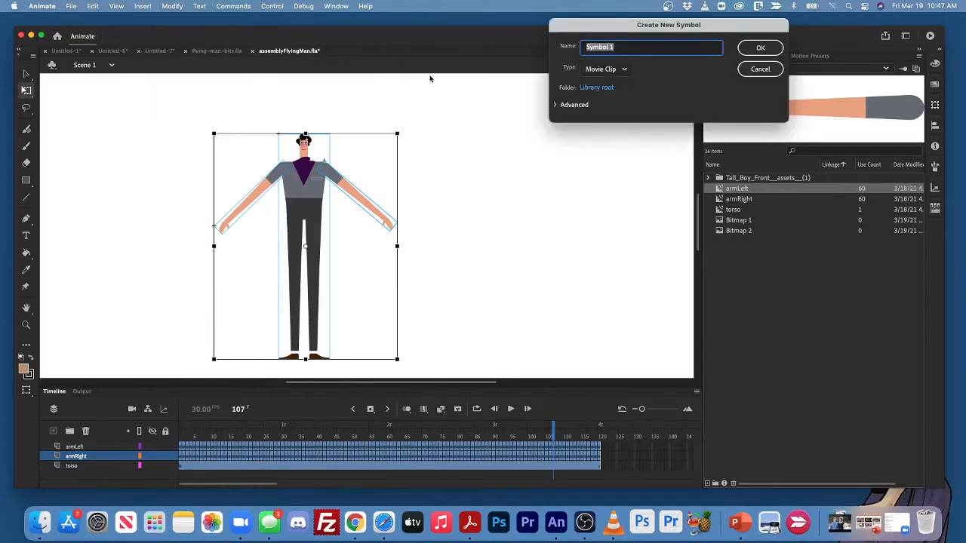
{"action": "type", "text": "N"}
{"action": "key", "text": "BackSpace"}
{"action": "type", "text": "n"}
{"action": "type", "text": "ManFlying"}
{"action": "left_click", "coordinate": [767, 51]}
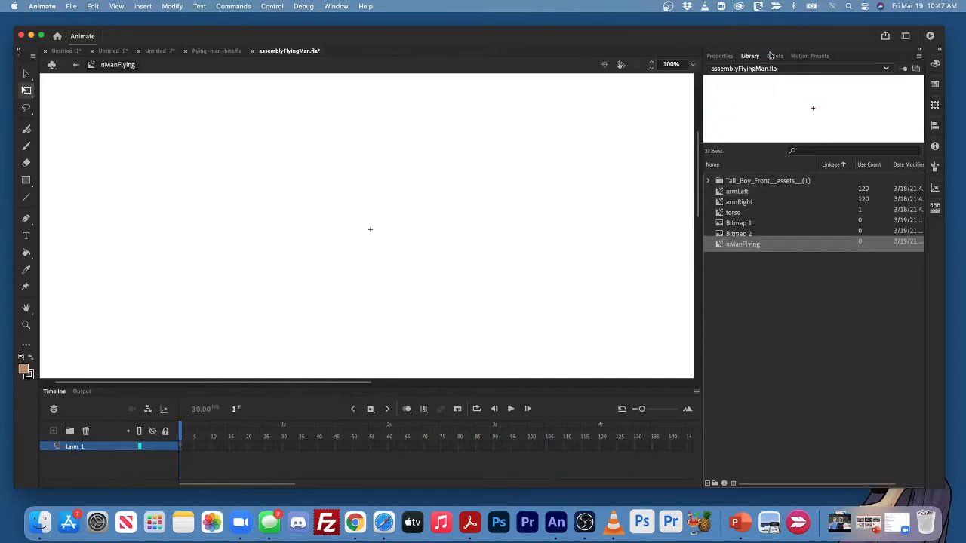
Step: Paste the copied frames at frame 1 of the nManFlying symbol's timeline
{"action": "left_click", "coordinate": [93, 6]}
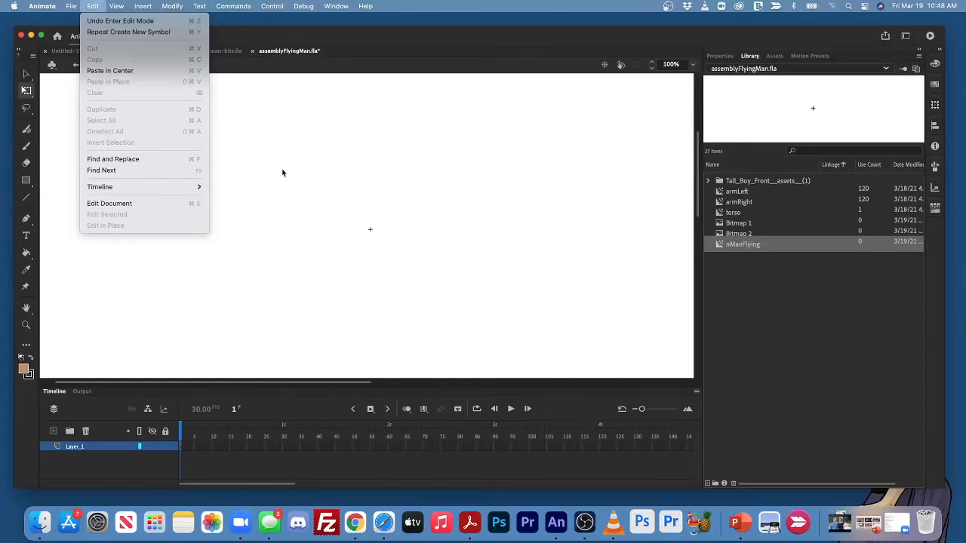
{"action": "left_click", "coordinate": [180, 449]}
{"action": "right_click", "coordinate": [181, 450]}
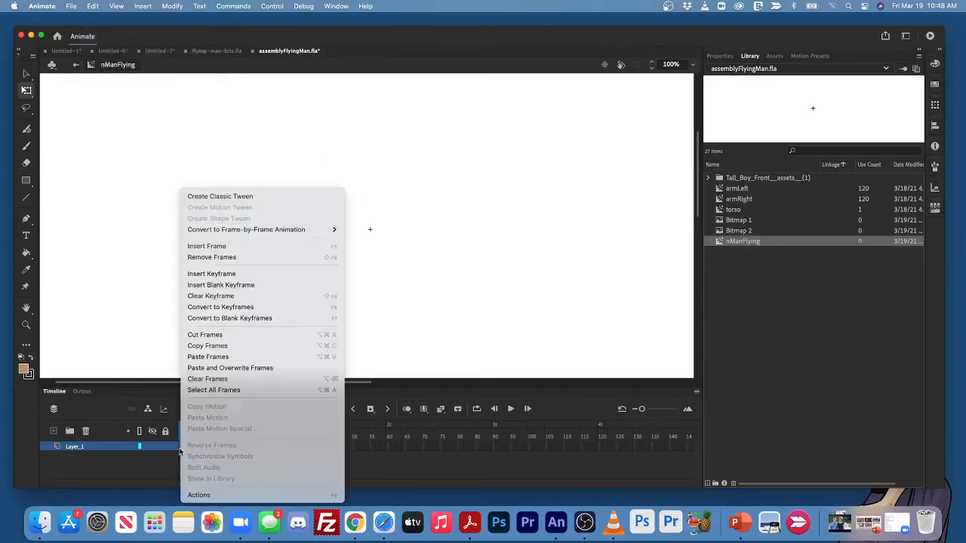
{"action": "left_click", "coordinate": [218, 357]}
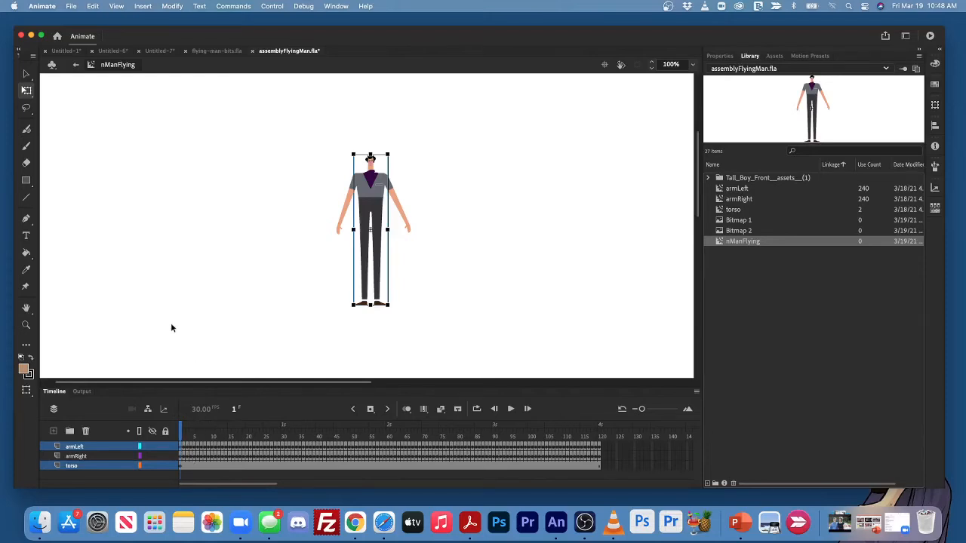
{"action": "left_click", "coordinate": [427, 327]}
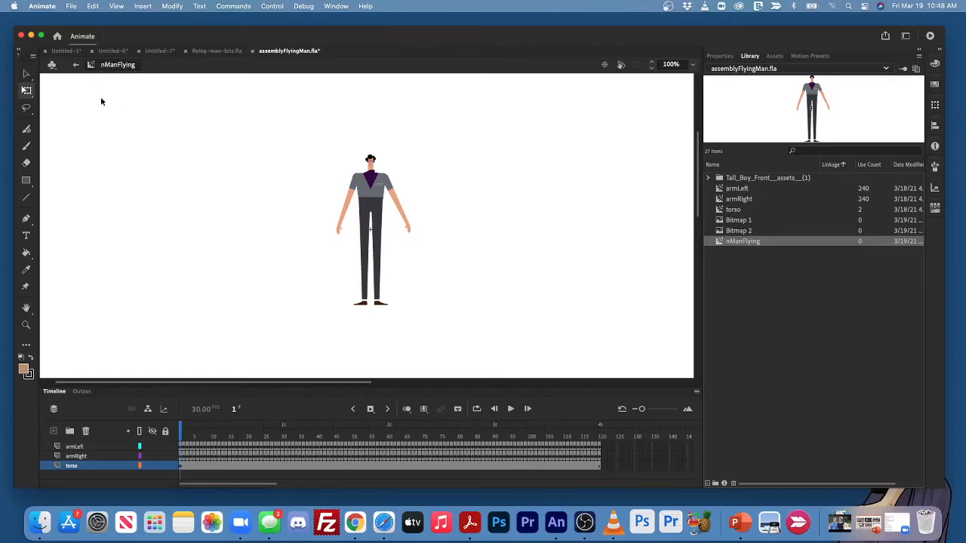
Step: Leave the nManFlying symbol for Scene 1 and save the document
{"action": "left_click", "coordinate": [75, 64]}
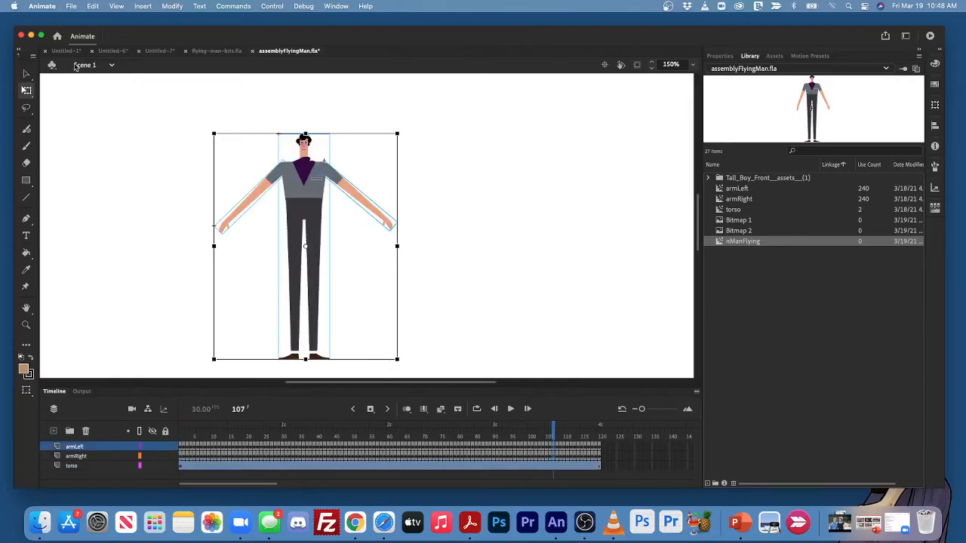
{"action": "left_click", "coordinate": [109, 181]}
{"action": "key", "text": "super+s"}
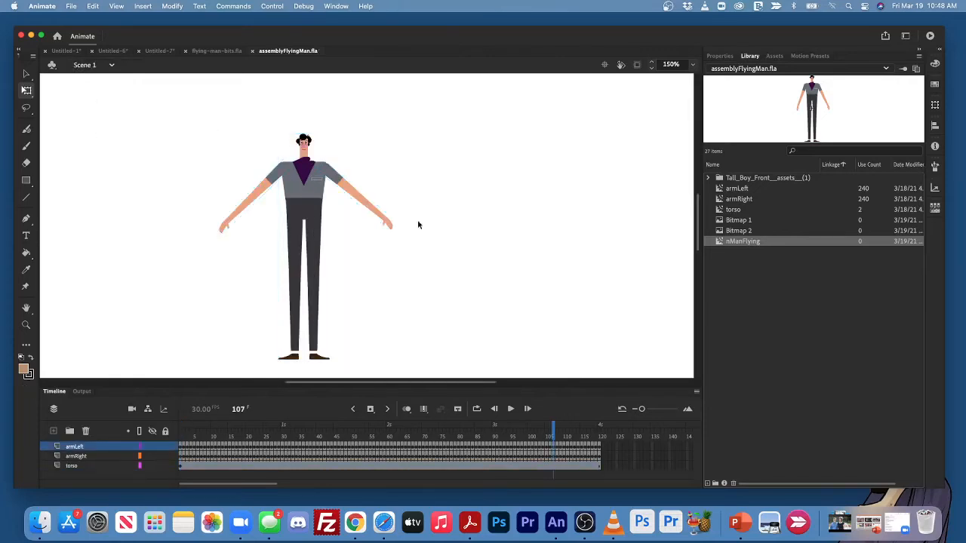
Step: Create a new HD character animation document, 1280 x 720 at 30 fps, for ActionScript 3.0
{"action": "left_click", "coordinate": [794, 343]}
{"action": "left_click", "coordinate": [726, 242]}
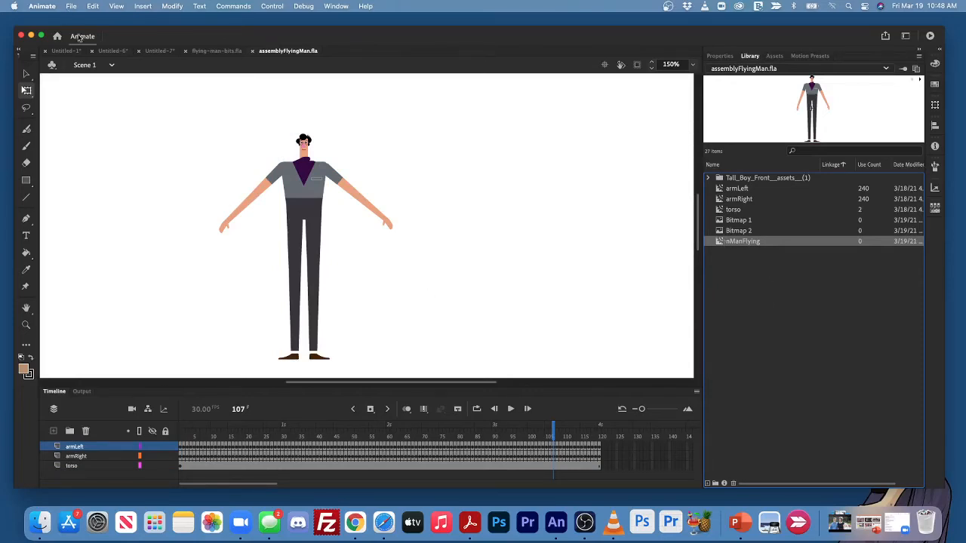
{"action": "left_click", "coordinate": [71, 6]}
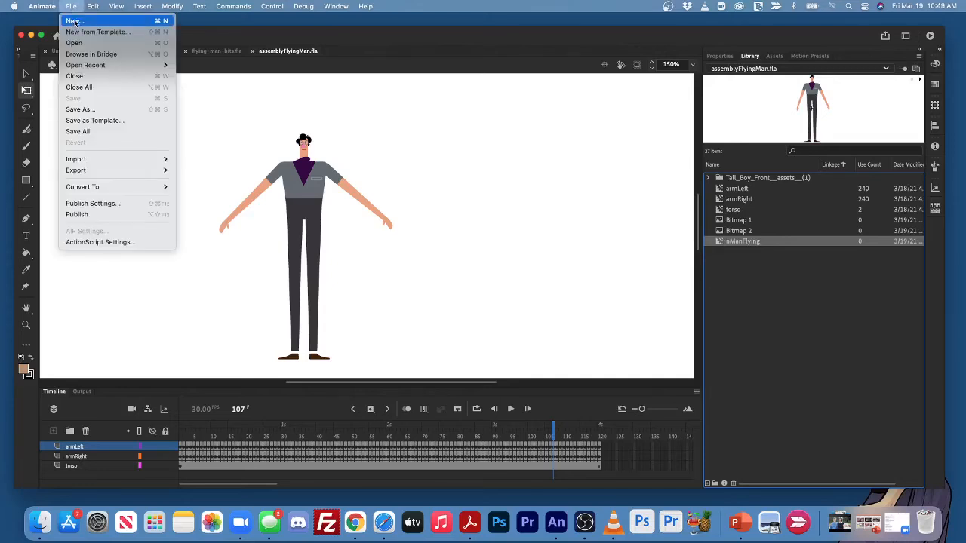
{"action": "left_click", "coordinate": [73, 21]}
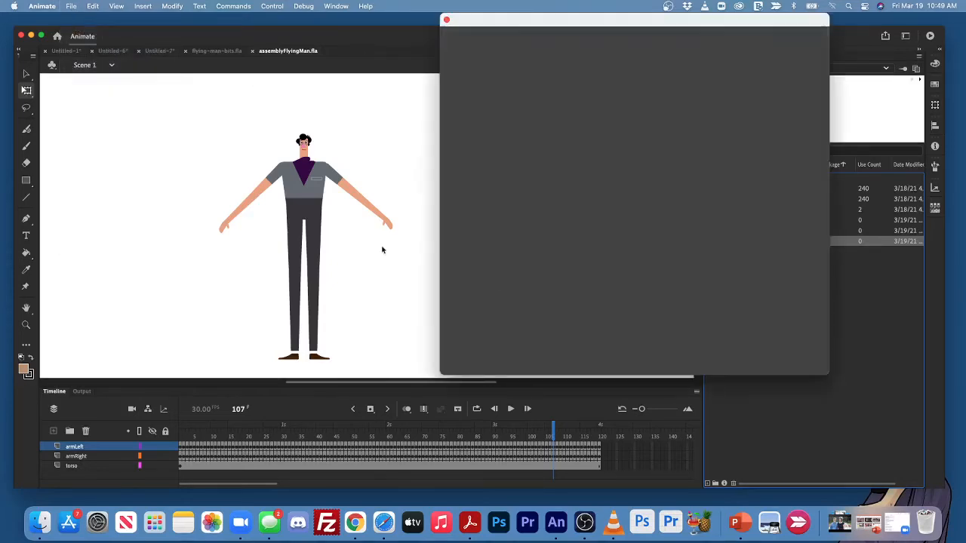
{"action": "left_click_drag", "start_coordinate": [597, 22], "coordinate": [502, 33]}
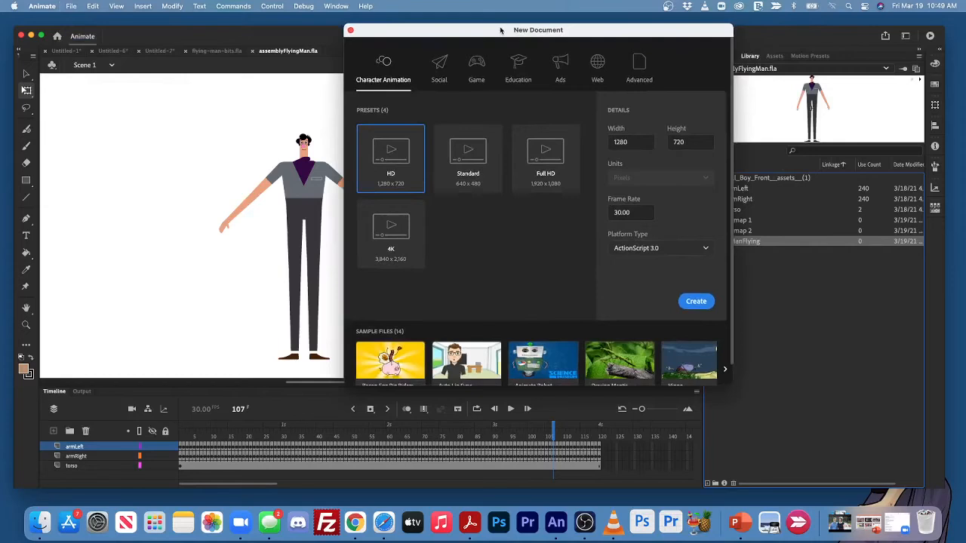
{"action": "left_click", "coordinate": [452, 175]}
{"action": "left_click", "coordinate": [394, 151]}
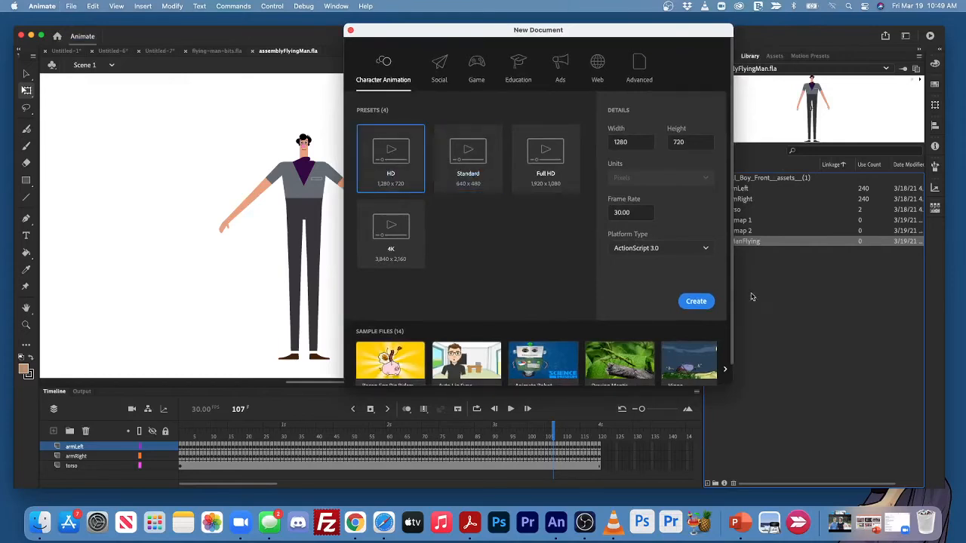
{"action": "left_click", "coordinate": [696, 302]}
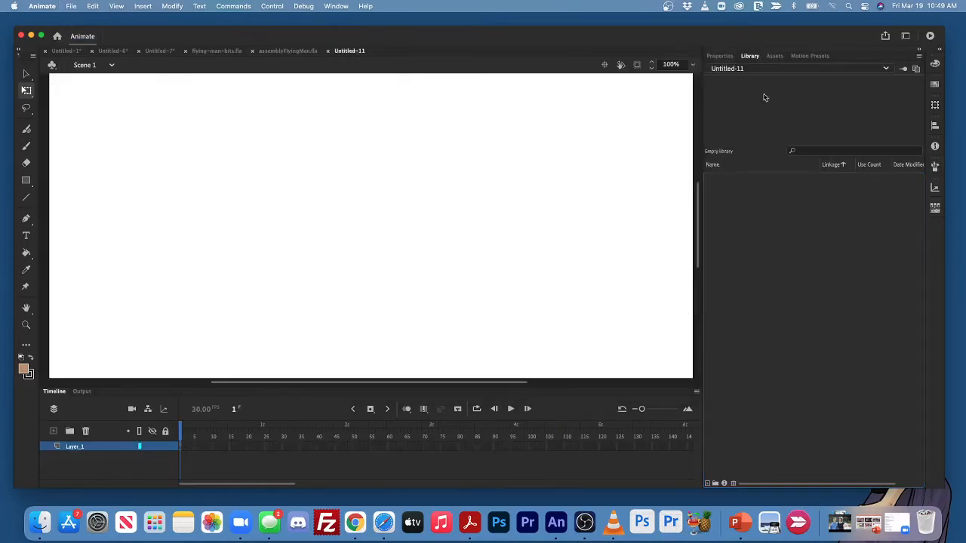
{"action": "left_click", "coordinate": [692, 65]}
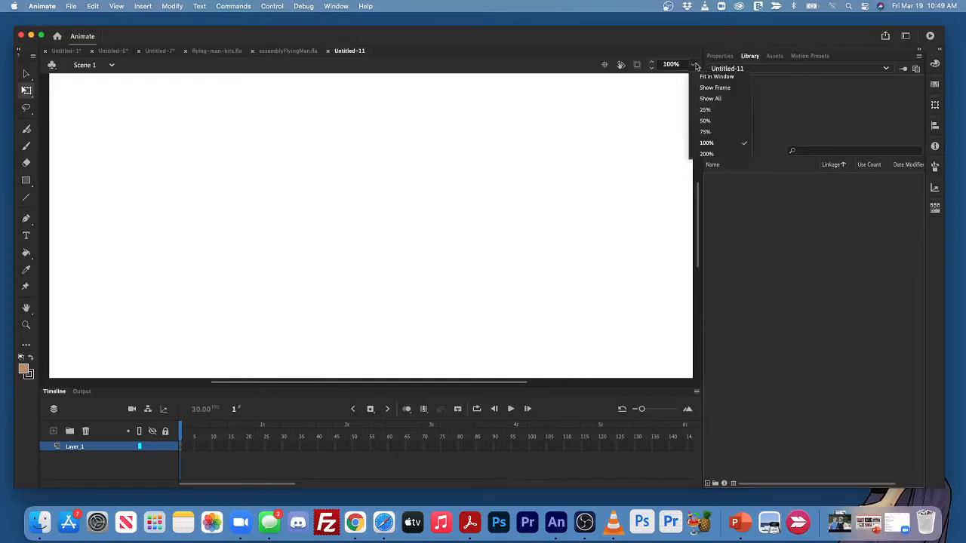
{"action": "left_click", "coordinate": [714, 132]}
{"action": "right_click", "coordinate": [789, 218]}
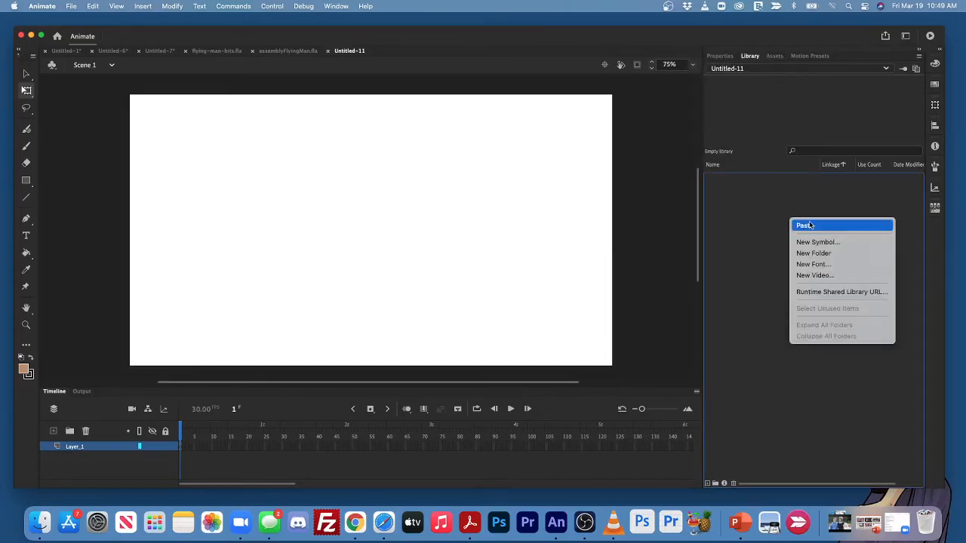
{"action": "left_click", "coordinate": [809, 225]}
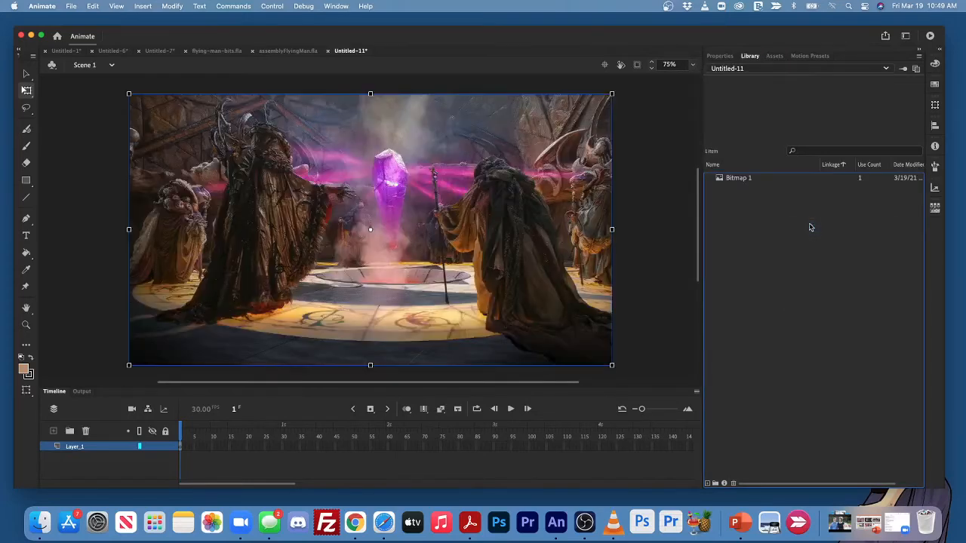
{"action": "key", "text": "Delete"}
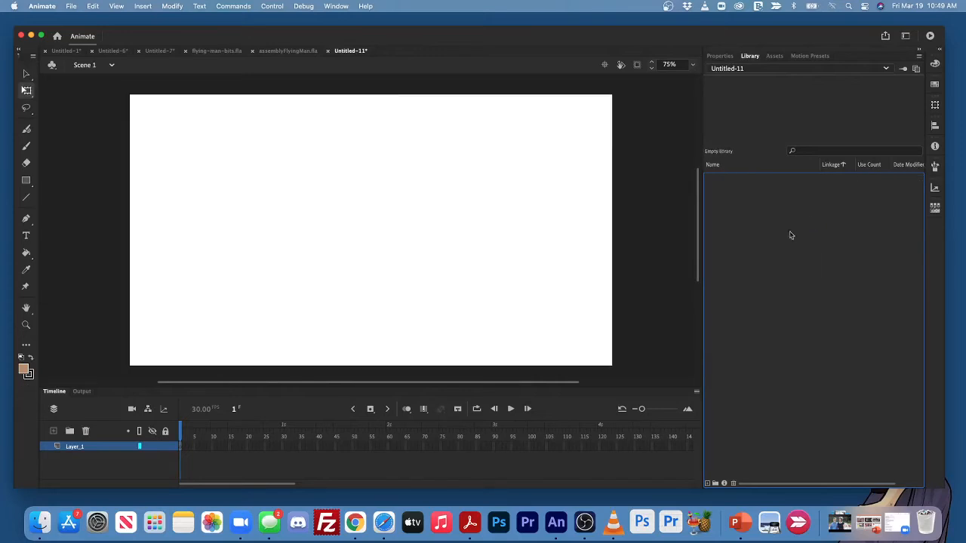
Step: Copy the nManFlying symbol from the library of assemblyFlyingMan.fla
{"action": "left_click", "coordinate": [286, 52]}
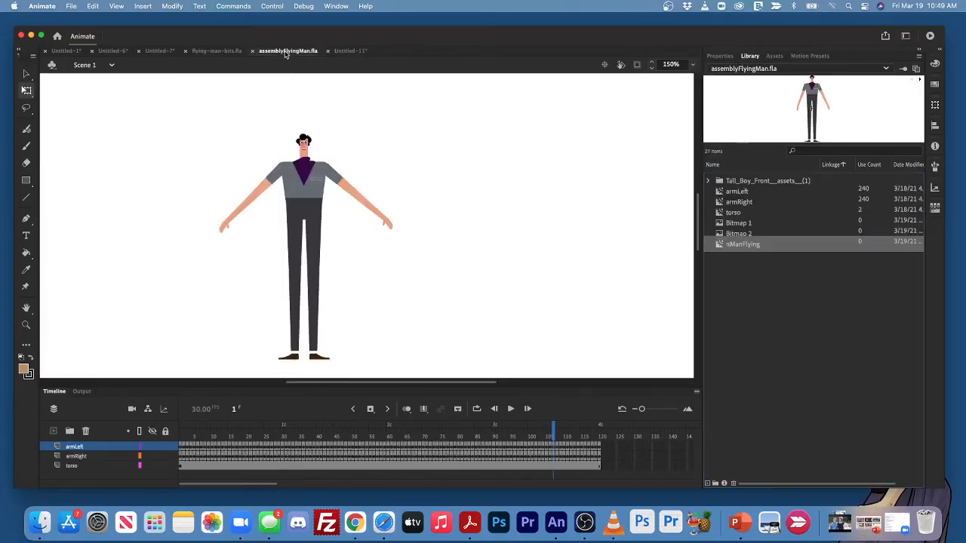
{"action": "left_click", "coordinate": [810, 288]}
{"action": "left_click", "coordinate": [733, 242]}
{"action": "right_click", "coordinate": [737, 246]}
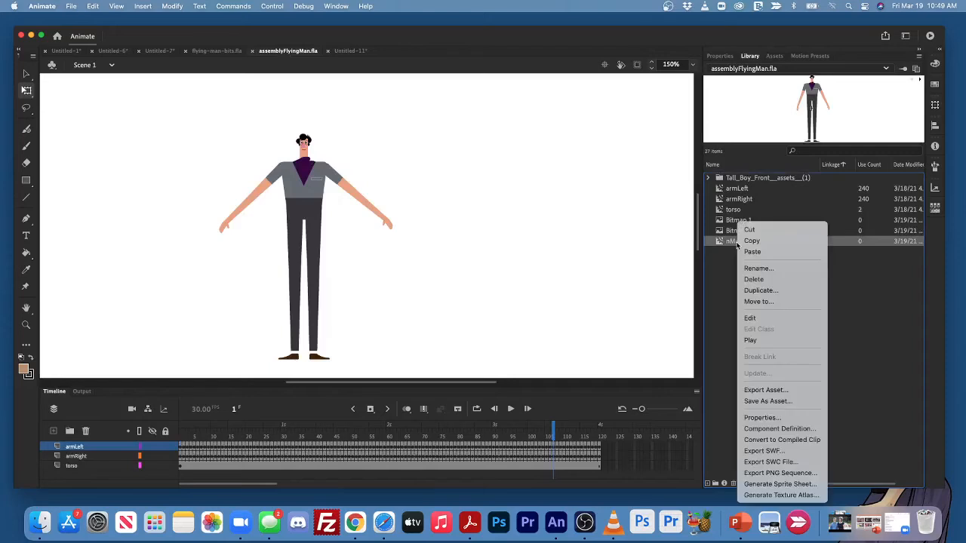
{"action": "left_click", "coordinate": [742, 241]}
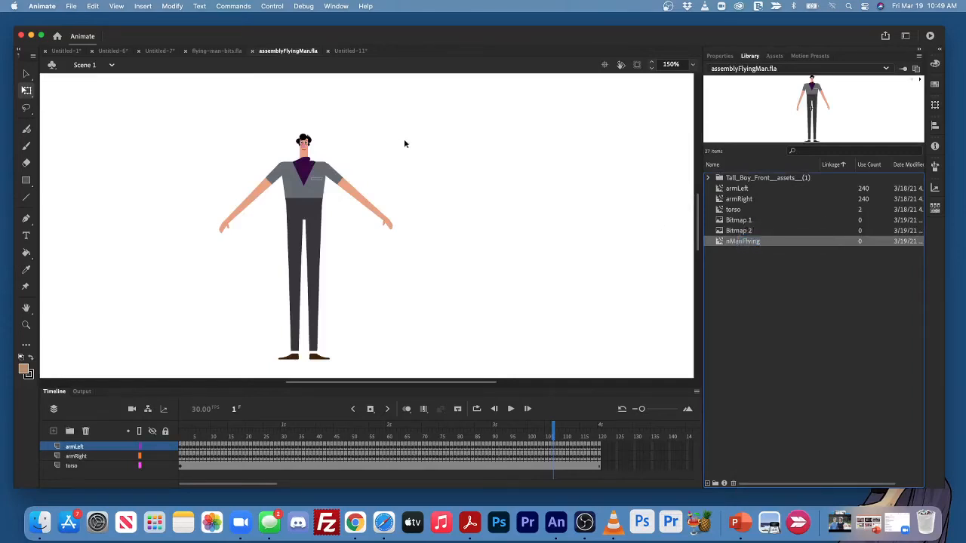
Step: Paste the copied nManFlying symbol into the library of the new Untitled-11 document
{"action": "left_click", "coordinate": [349, 50]}
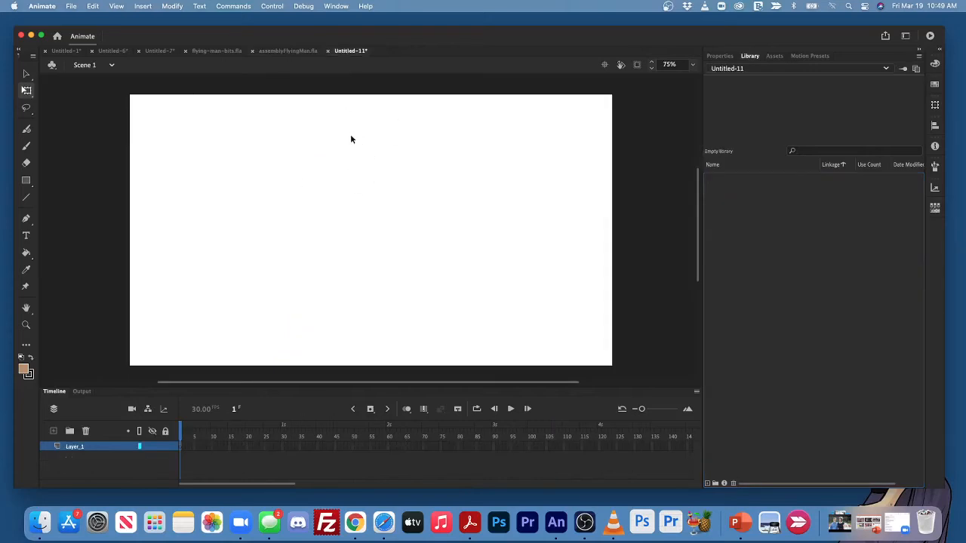
{"action": "left_click", "coordinate": [817, 233]}
{"action": "right_click", "coordinate": [784, 229]}
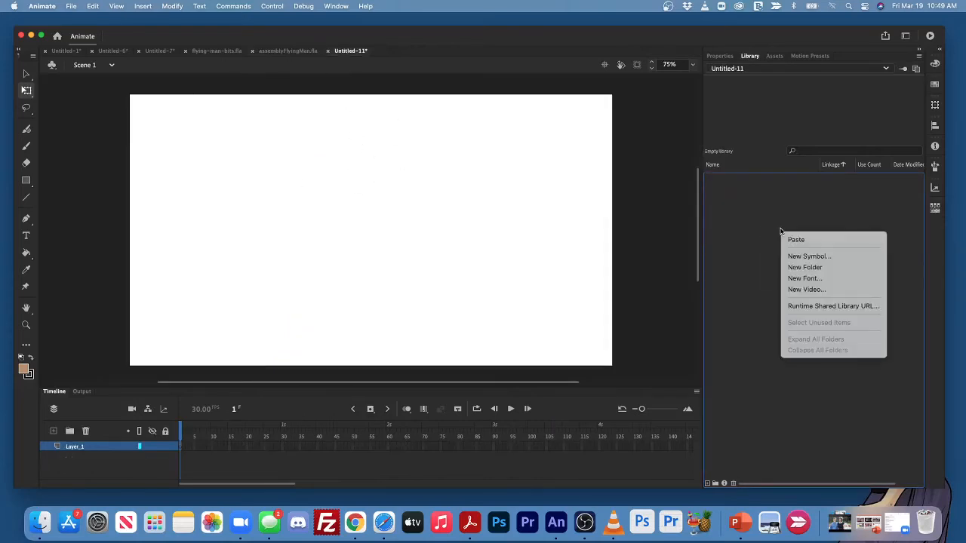
{"action": "left_click", "coordinate": [791, 240]}
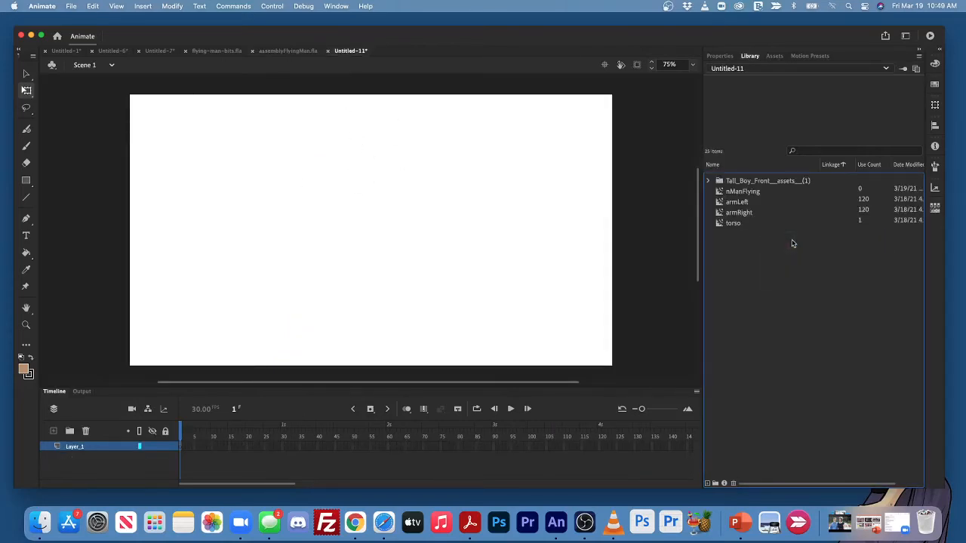
{"action": "left_click", "coordinate": [752, 190]}
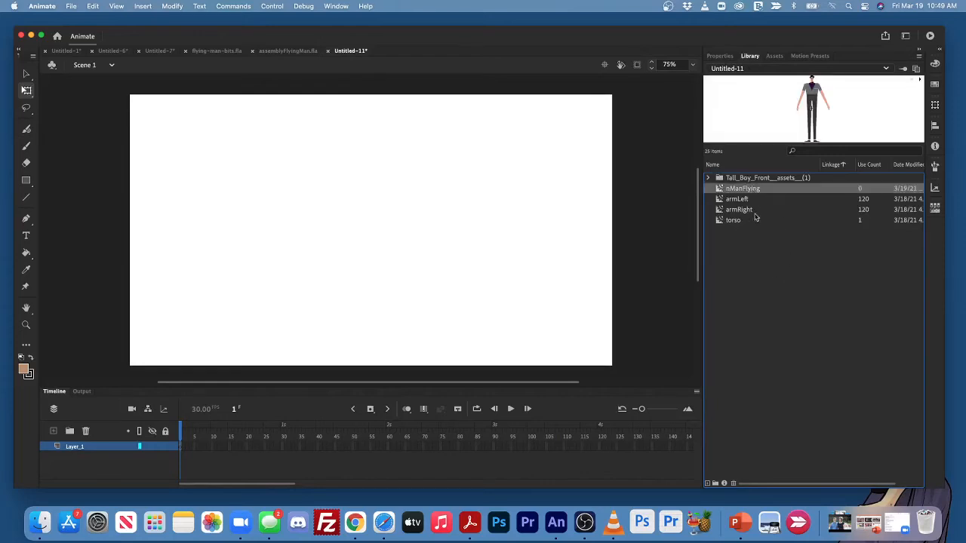
{"action": "left_click", "coordinate": [756, 277]}
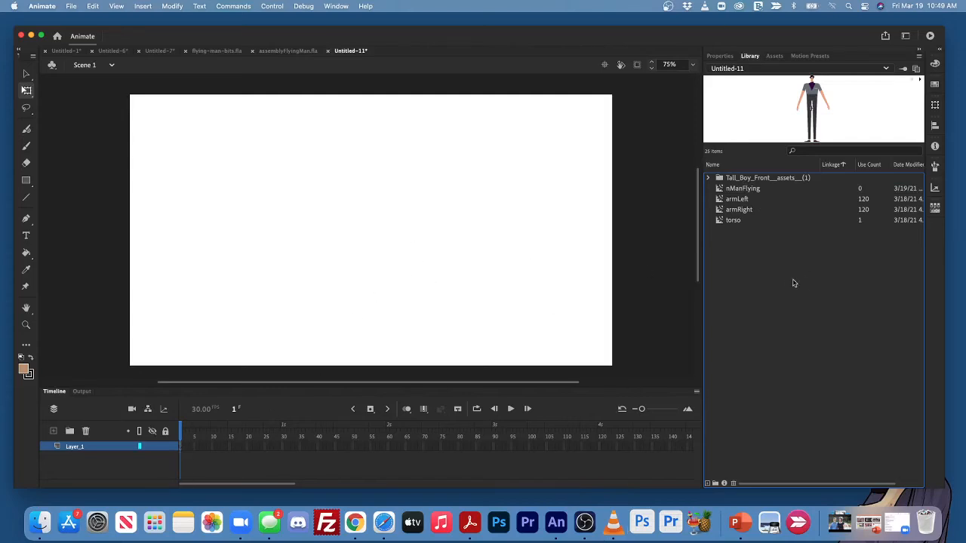
Step: Place an instance of nManFlying on the stage, slightly left of centre
{"action": "left_click", "coordinate": [721, 189]}
{"action": "left_click_drag", "start_coordinate": [721, 189], "coordinate": [345, 254]}
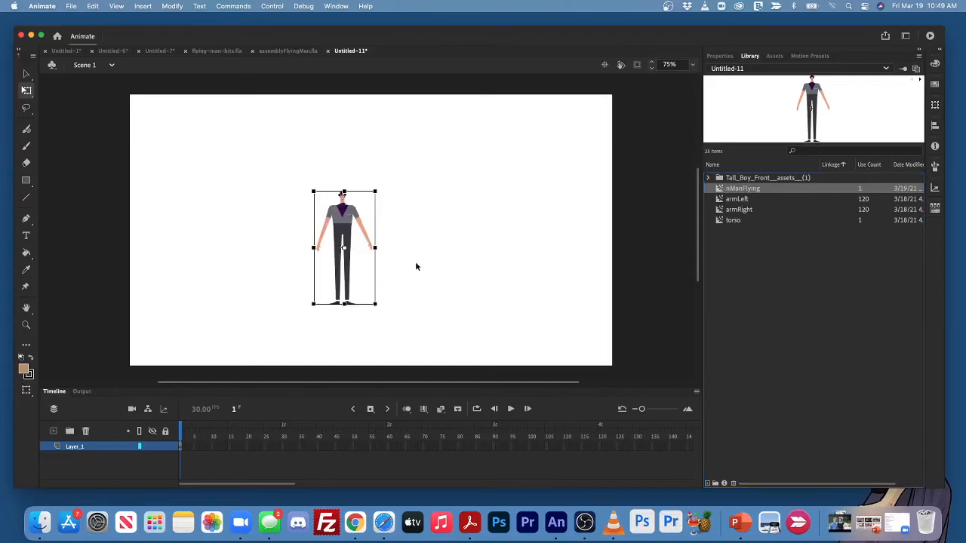
{"action": "left_click", "coordinate": [456, 281]}
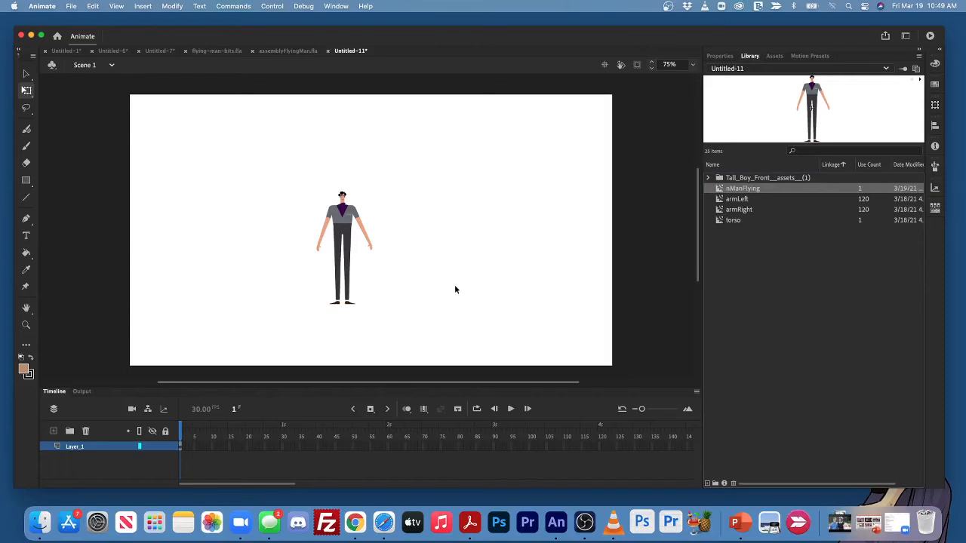
Step: Test the movie to watch the man's arms move in a smaller preview window, and close the preview
{"action": "key", "text": "super+Return"}
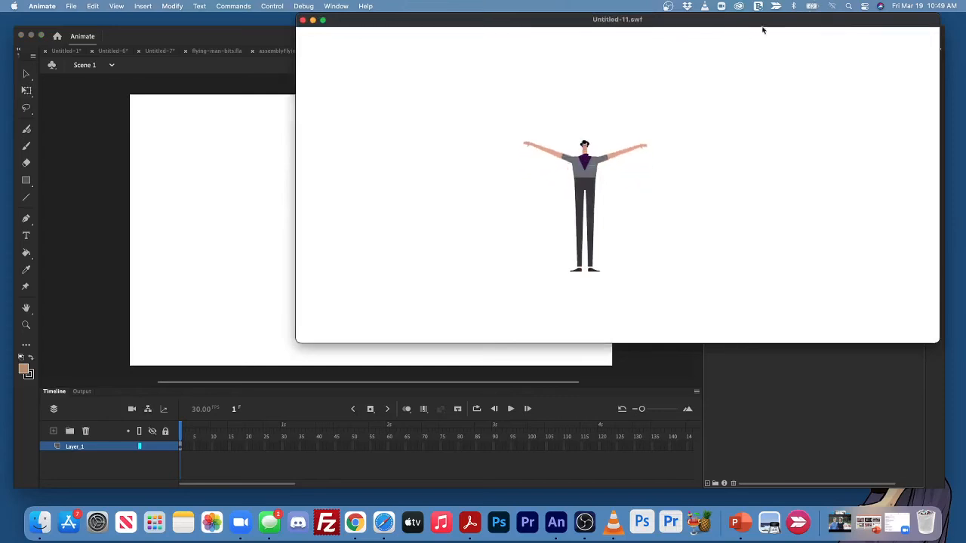
{"action": "left_click_drag", "start_coordinate": [762, 30], "coordinate": [519, 71]}
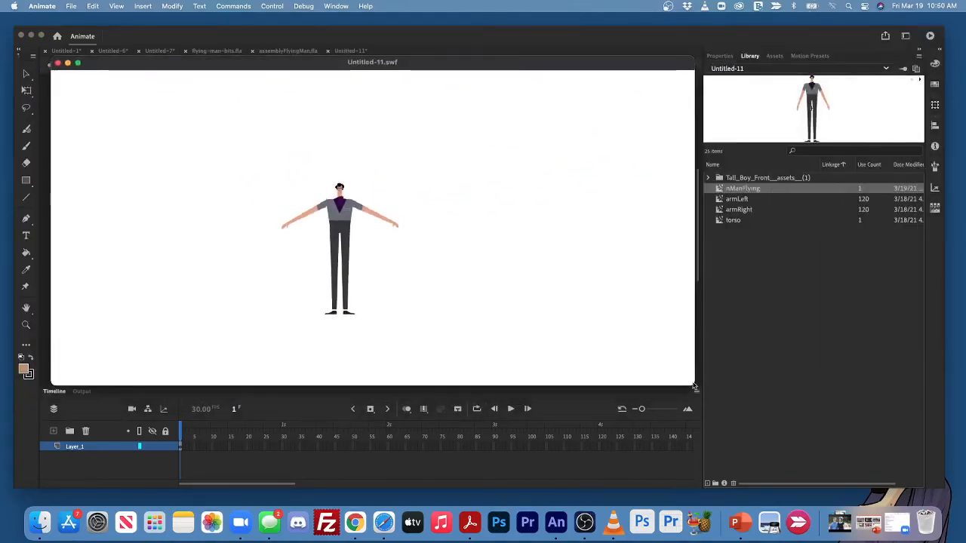
{"action": "left_click_drag", "start_coordinate": [694, 387], "coordinate": [366, 337]}
{"action": "left_click_drag", "start_coordinate": [271, 68], "coordinate": [584, 98]}
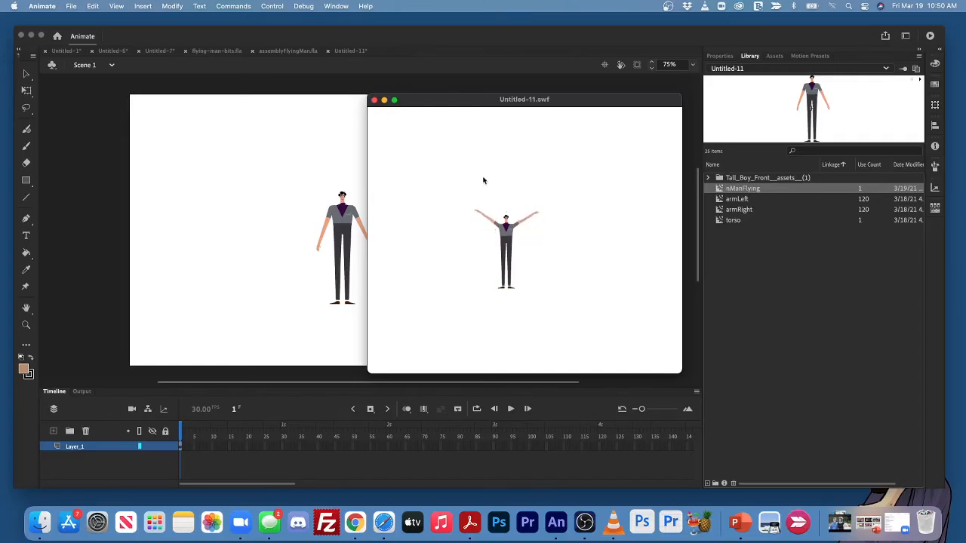
{"action": "key", "text": "super+w"}
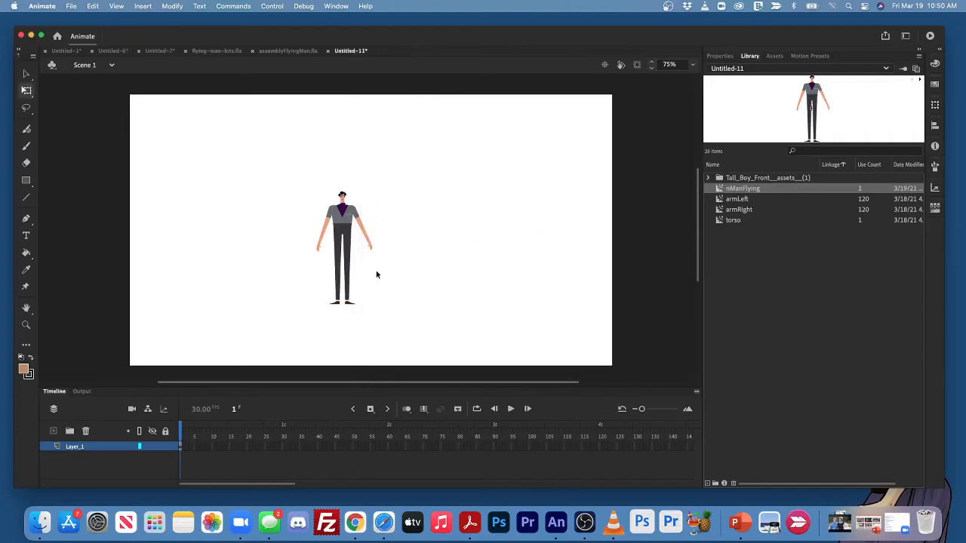
Step: Move the man down to stand on the stage's bottom edge and rename his layer Flying_Man
{"action": "left_click_drag", "start_coordinate": [344, 226], "coordinate": [365, 286]}
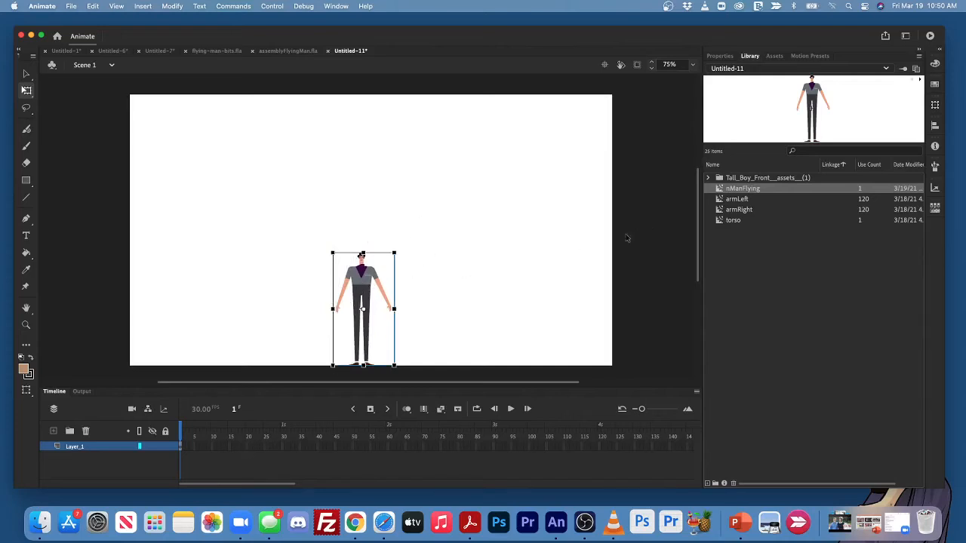
{"action": "double_click", "coordinate": [80, 446]}
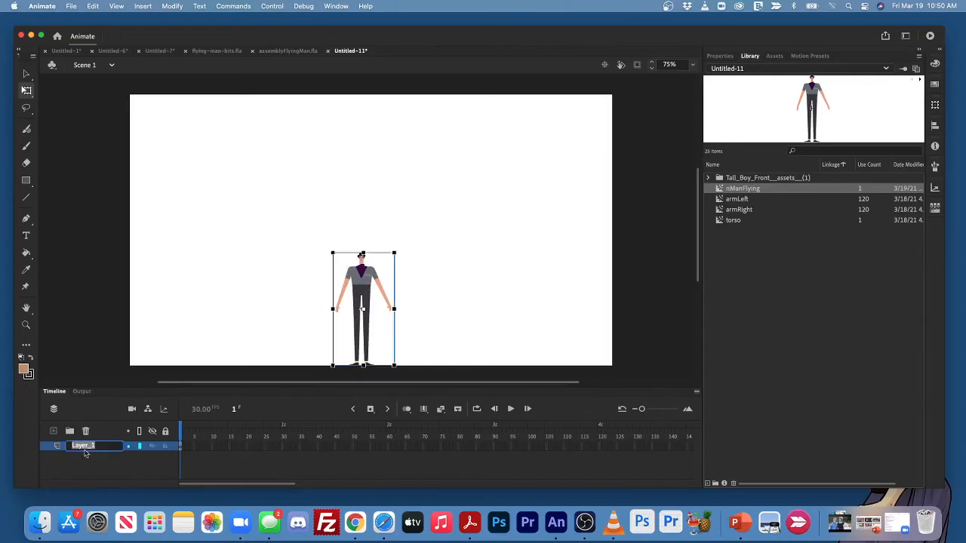
{"action": "type", "text": "Flying_Man"}
{"action": "key", "text": "Return"}
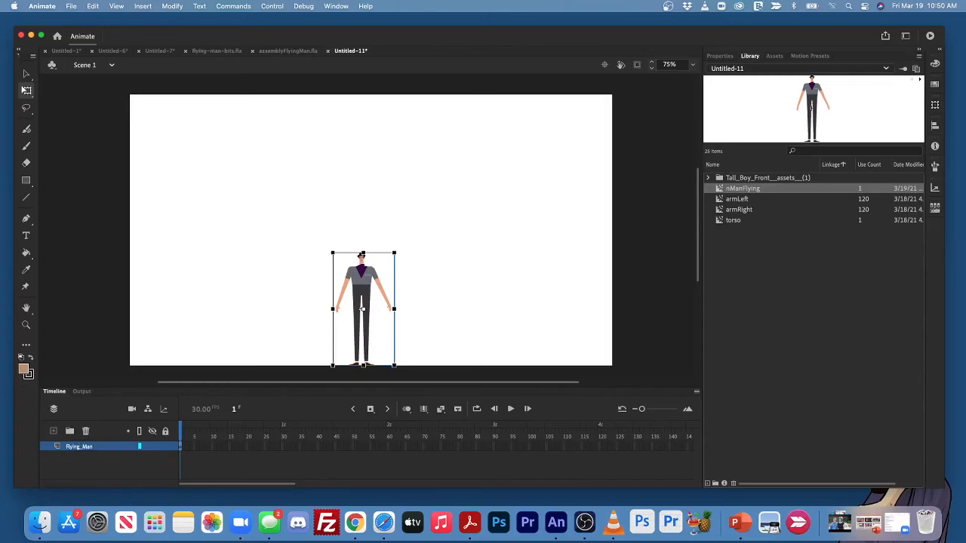
Step: Create a motion tween on the man and extend the tween span to frame 120
{"action": "right_click", "coordinate": [365, 286]}
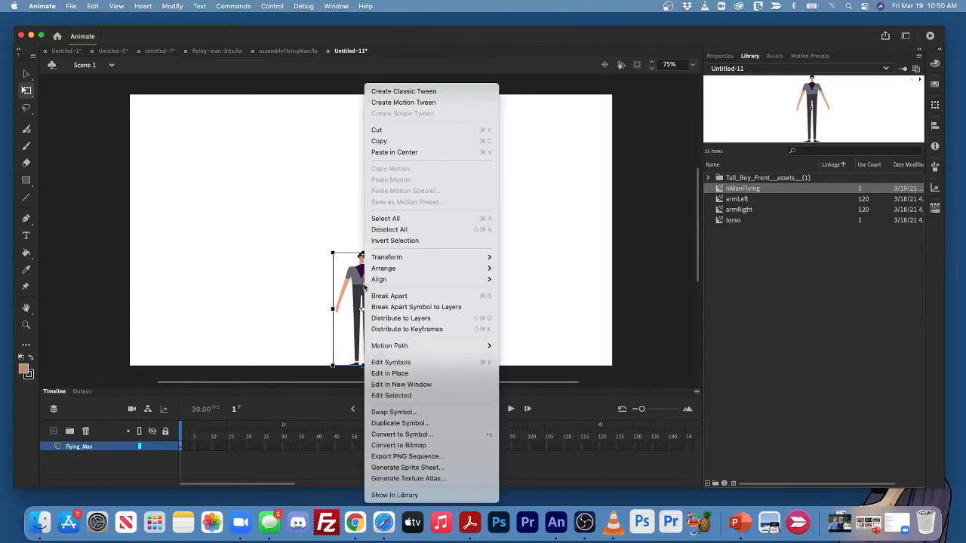
{"action": "left_click", "coordinate": [399, 103]}
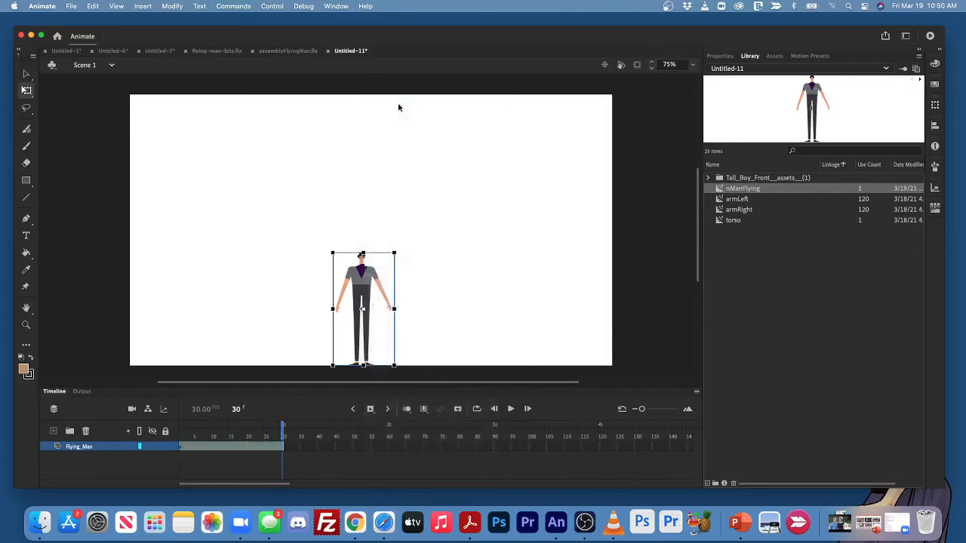
{"action": "left_click", "coordinate": [692, 64]}
{"action": "left_click", "coordinate": [722, 121]}
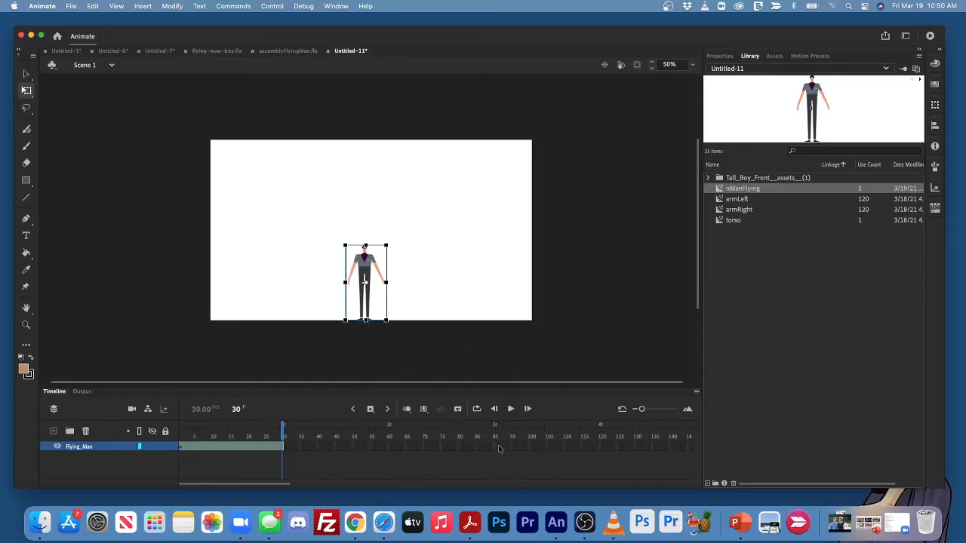
{"action": "left_click", "coordinate": [599, 448]}
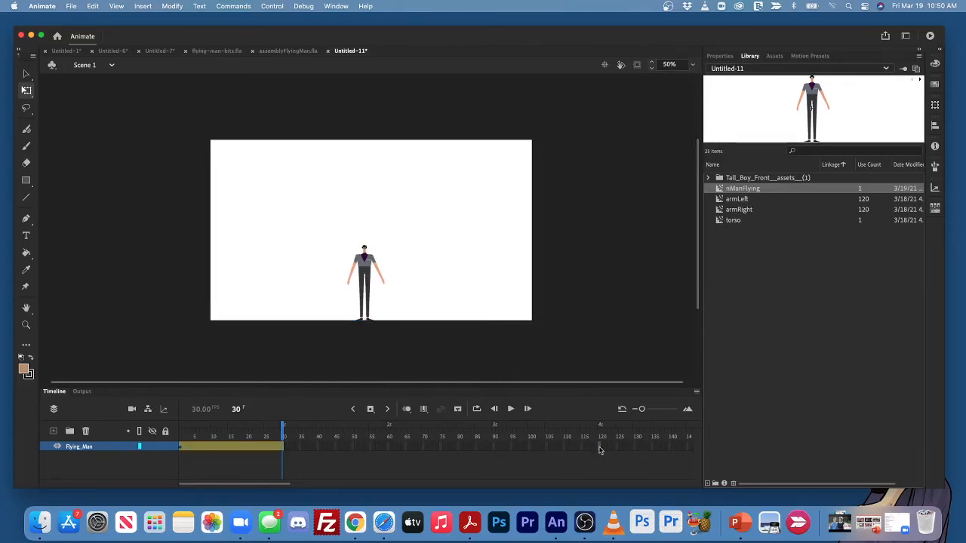
{"action": "left_click_drag", "start_coordinate": [284, 437], "coordinate": [601, 447]}
Step: At frame 120, move the man straight up beyond the stage's top edge, and test the movie
{"action": "left_click", "coordinate": [601, 447]}
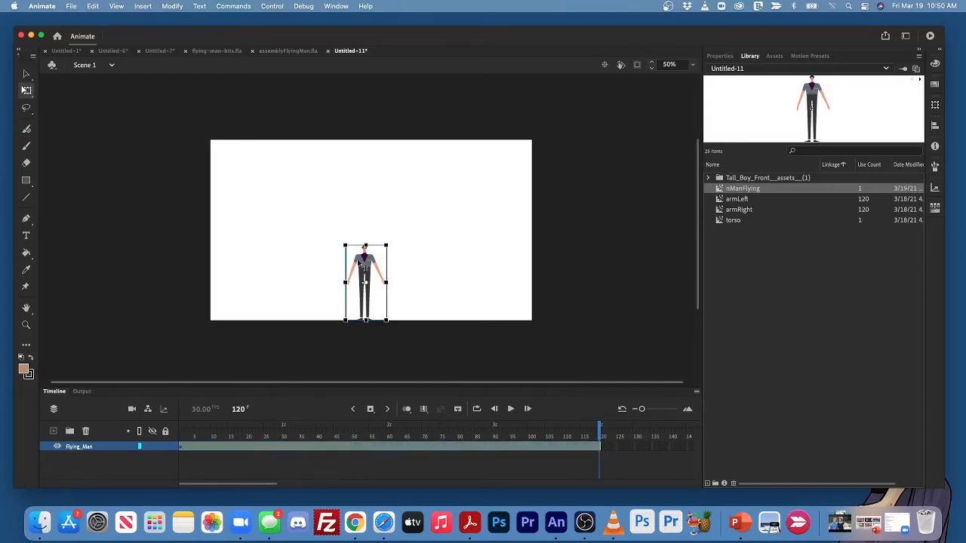
{"action": "left_click_drag", "start_coordinate": [369, 267], "coordinate": [369, 100]}
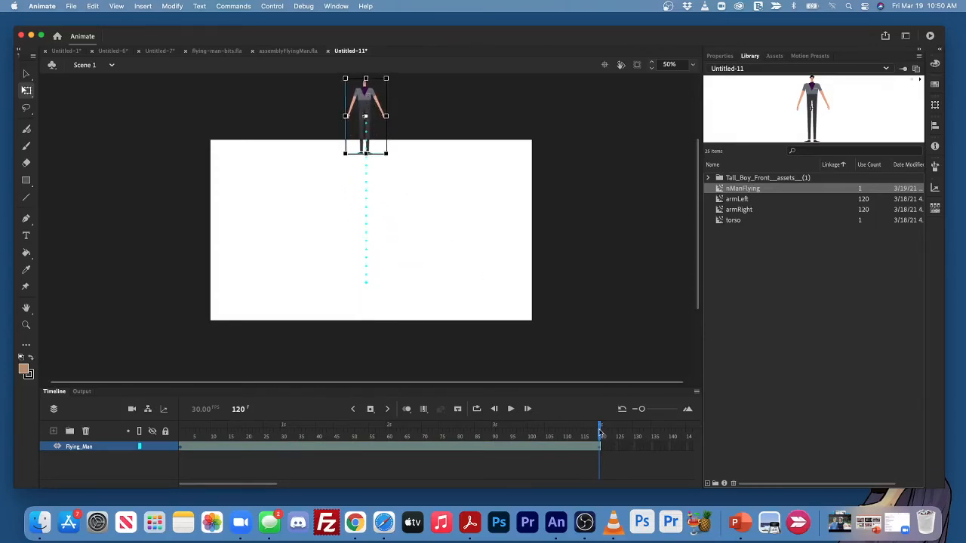
{"action": "left_click_drag", "start_coordinate": [600, 428], "coordinate": [131, 410]}
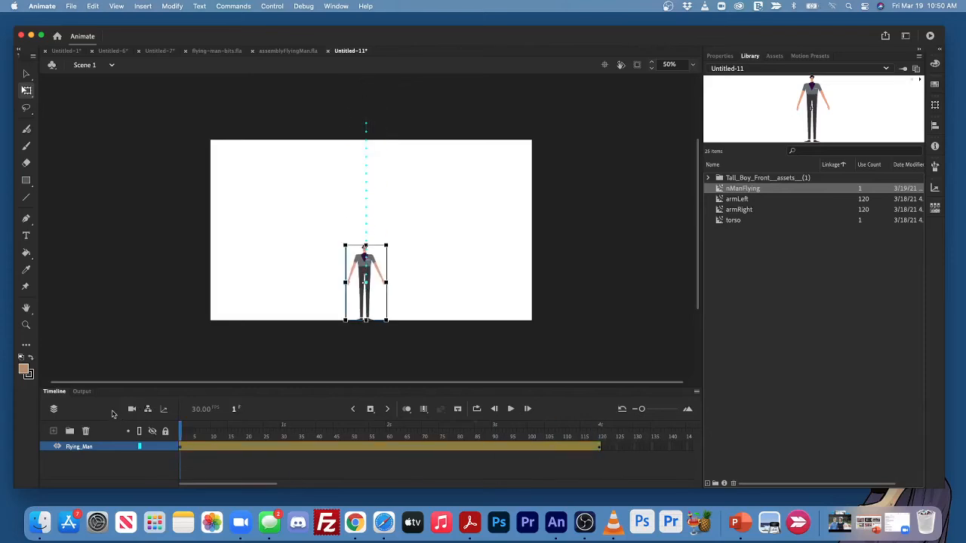
{"action": "key", "text": "super+Return"}
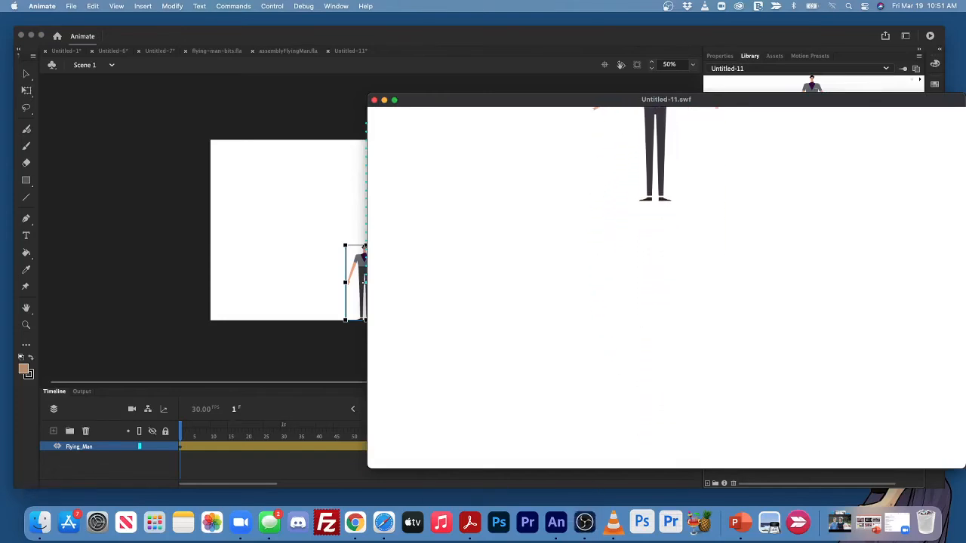
Step: Close the movie preview, bring up the assemblyFlyingMan.fla document and make its timeline area taller
{"action": "left_click", "coordinate": [584, 522]}
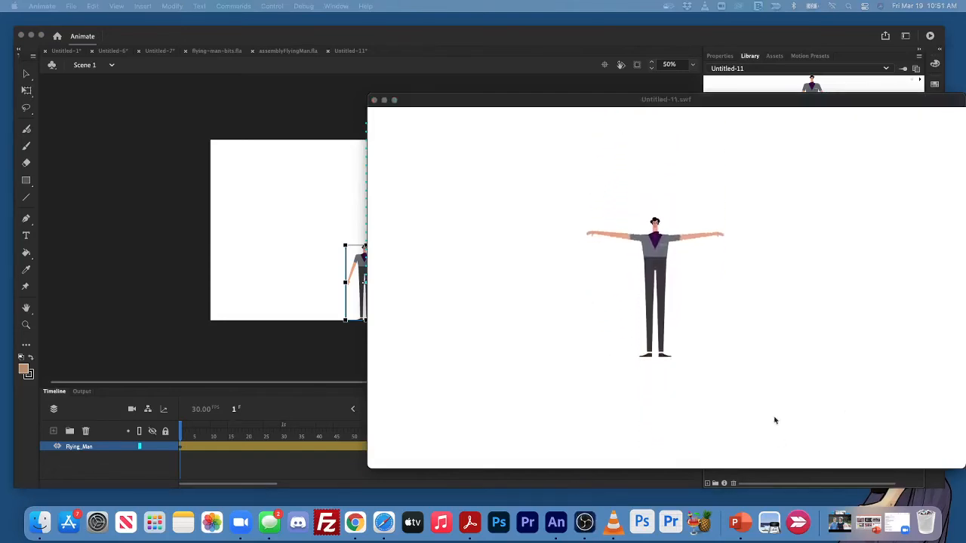
{"action": "left_click", "coordinate": [374, 100]}
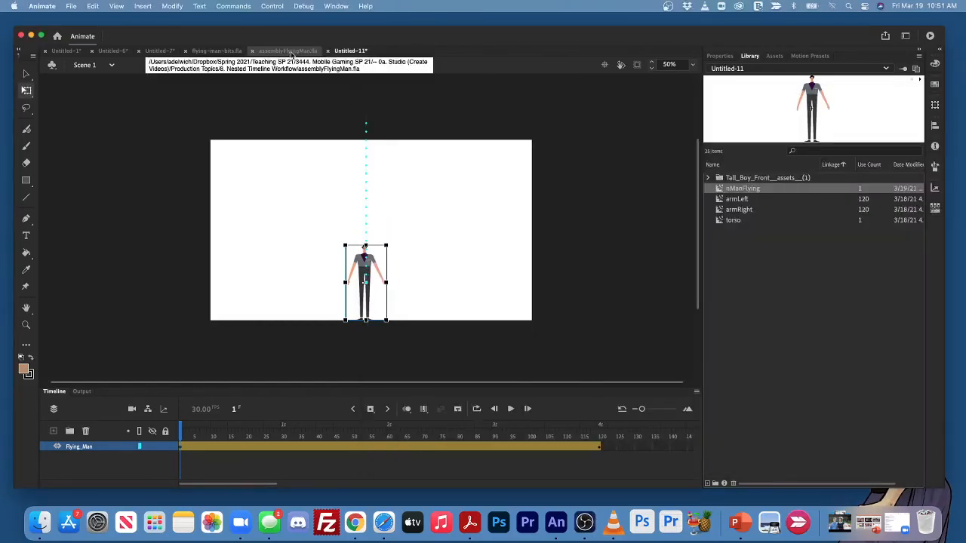
{"action": "left_click", "coordinate": [291, 52]}
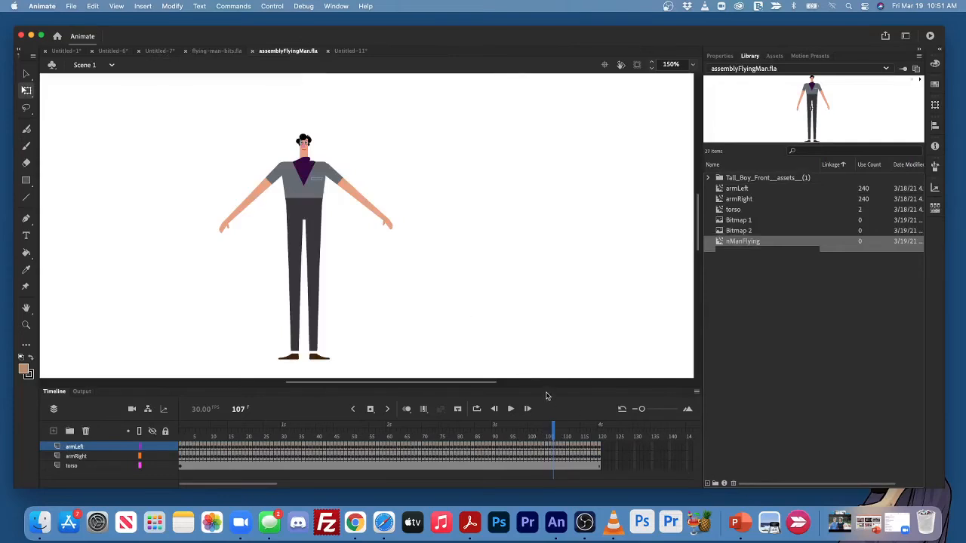
{"action": "left_click_drag", "start_coordinate": [549, 384], "coordinate": [548, 358]}
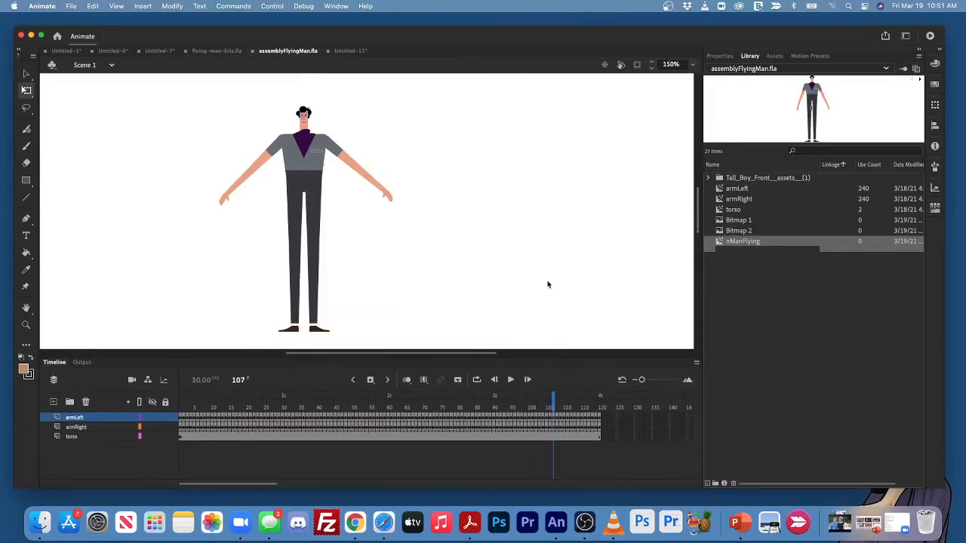
Step: Review the armLeft, armRight and torso symbols in the library, selecting all three together
{"action": "left_click", "coordinate": [768, 318]}
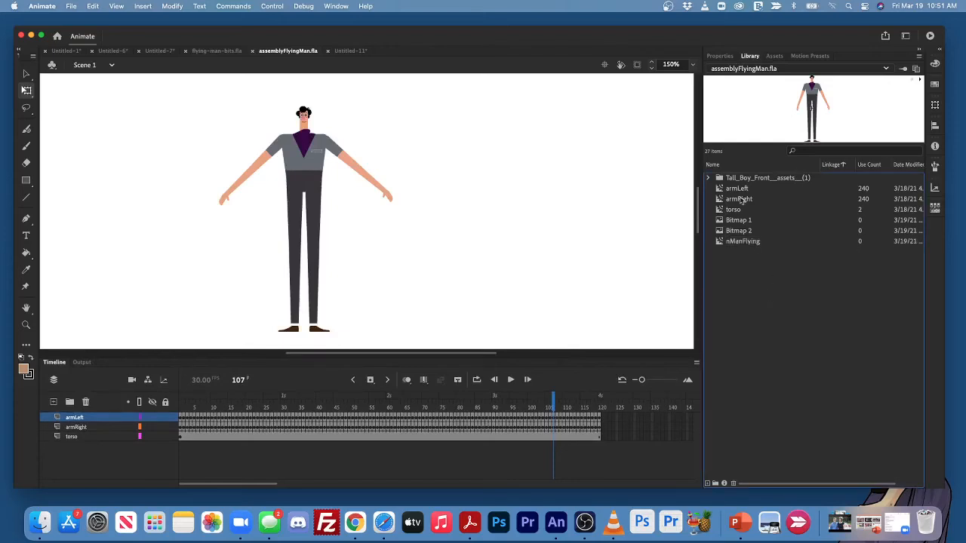
{"action": "left_click", "coordinate": [742, 191]}
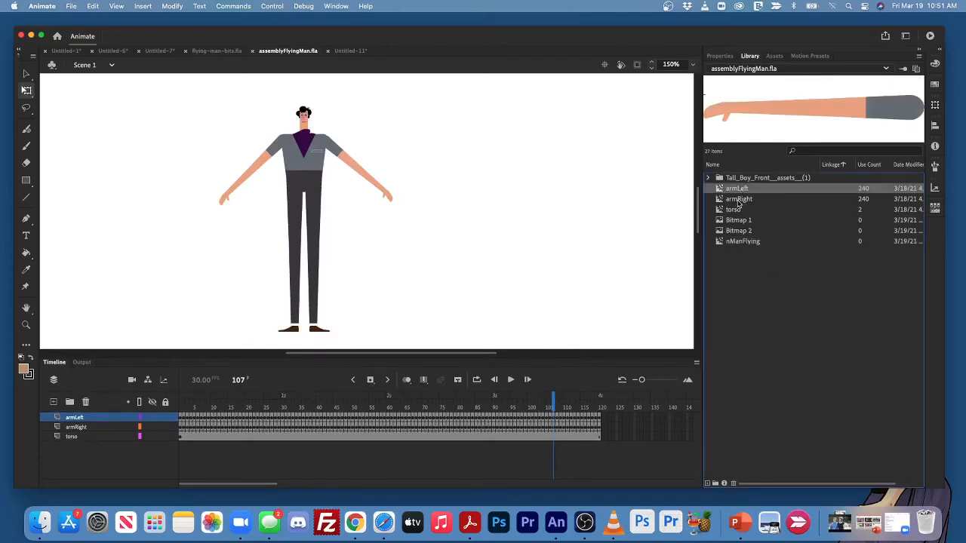
{"action": "left_click", "coordinate": [738, 200], "text": "shift"}
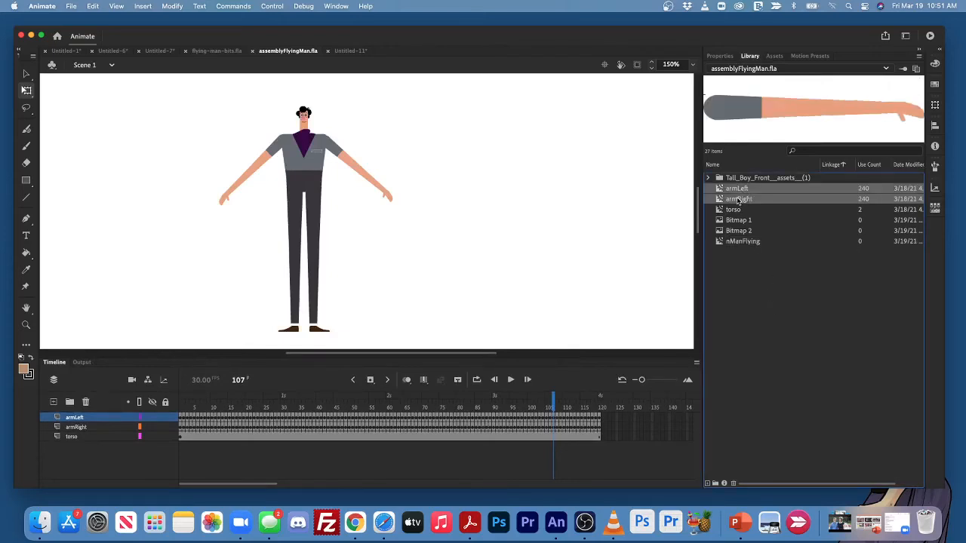
{"action": "left_click", "coordinate": [736, 210], "text": "shift"}
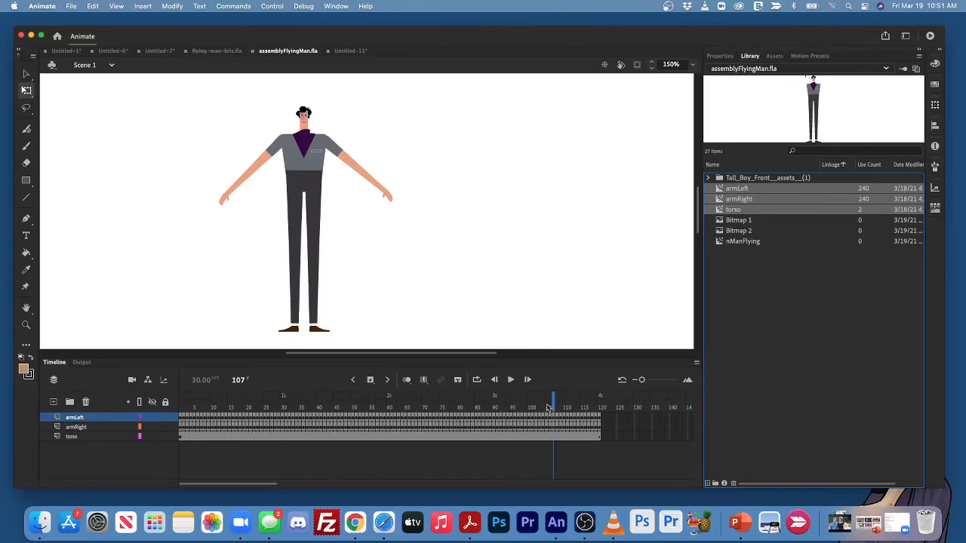
Step: Scrub the timeline back to frame 60 and inspect the arm keyframes in the first half of the flapping animation
{"action": "left_click_drag", "start_coordinate": [555, 403], "coordinate": [388, 397]}
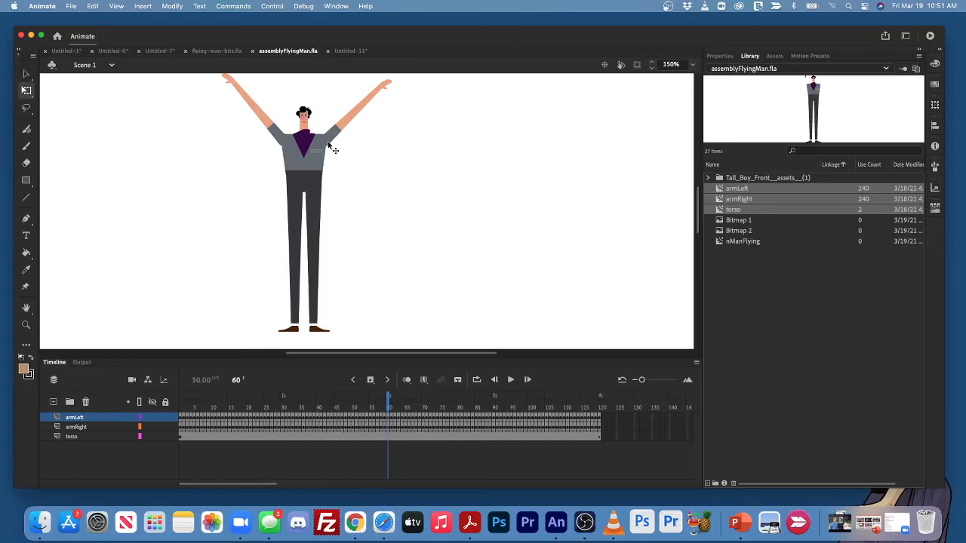
{"action": "mouse_move", "coordinate": [388, 400]}
{"action": "left_mouse_down"}
{"action": "mouse_move", "coordinate": [212, 400]}
{"action": "mouse_move", "coordinate": [388, 397]}
{"action": "left_mouse_up"}
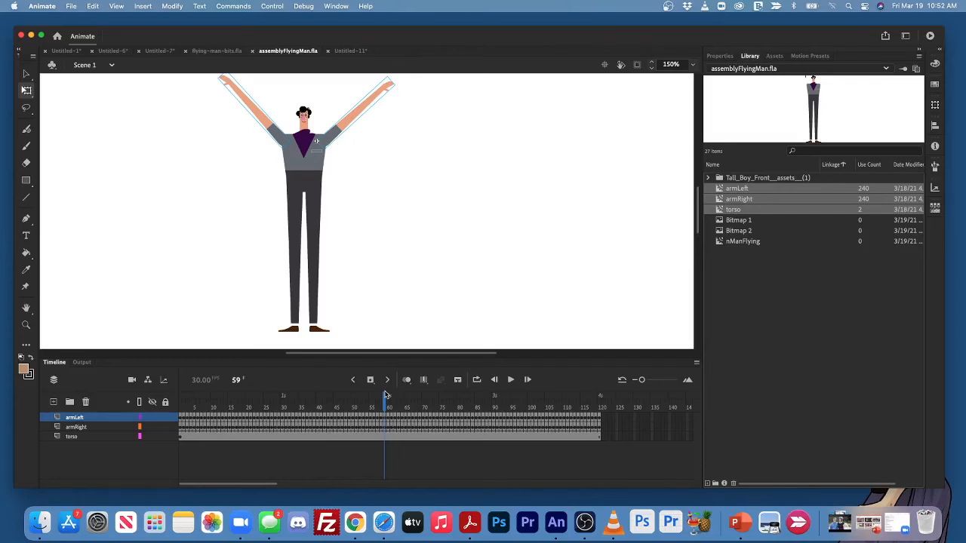
{"action": "left_click_drag", "start_coordinate": [181, 421], "coordinate": [385, 429]}
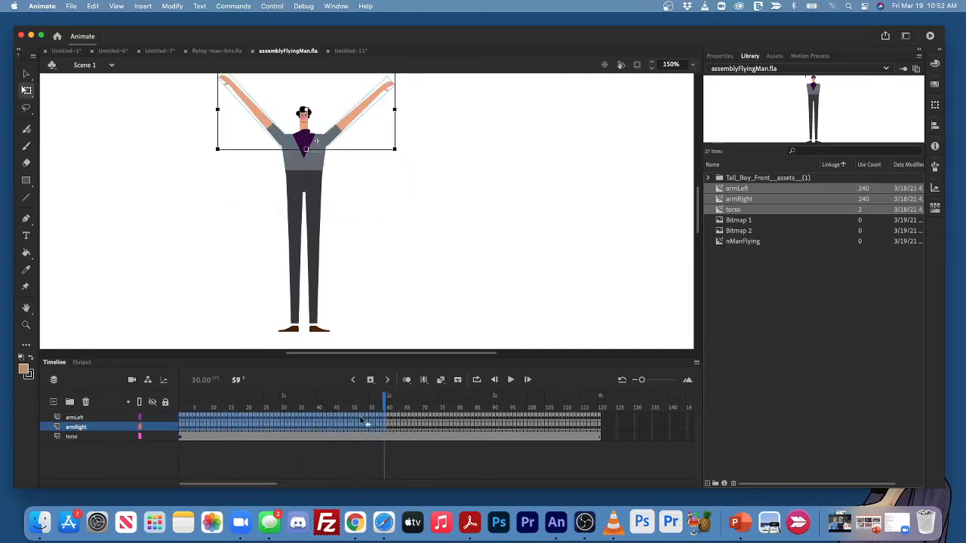
{"action": "left_click", "coordinate": [389, 417]}
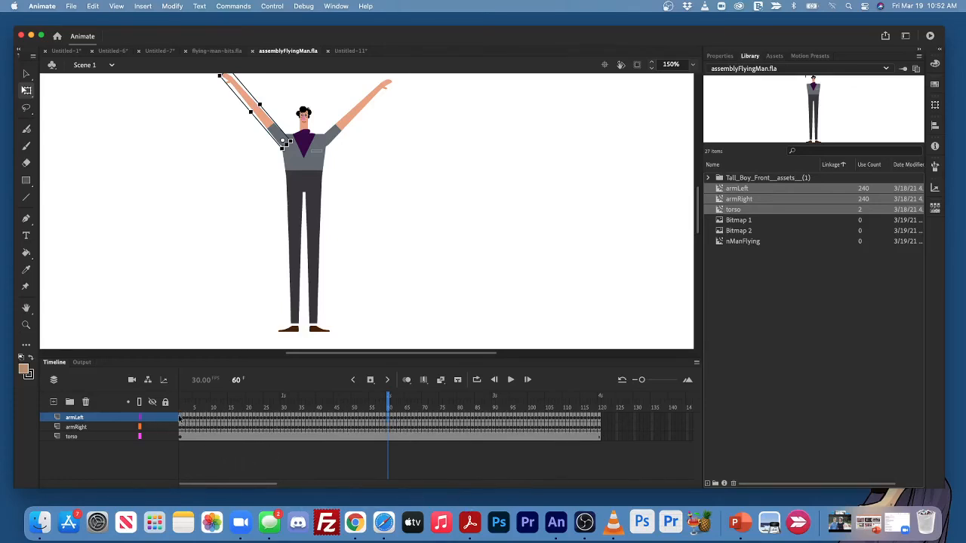
Step: Copy frames 1 to 120 of the armLeft, armRight and torso layers together
{"action": "left_click_drag", "start_coordinate": [181, 420], "coordinate": [602, 444]}
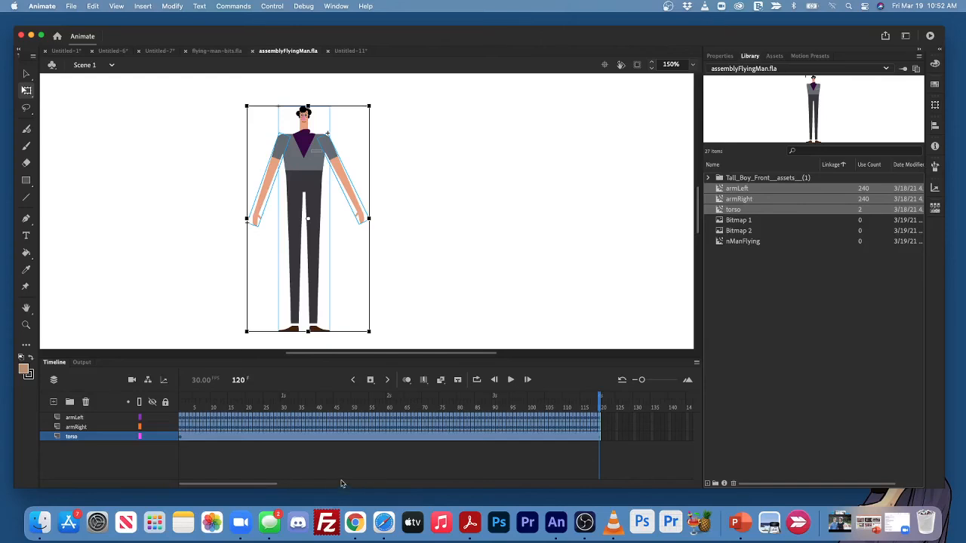
{"action": "right_click", "coordinate": [273, 428]}
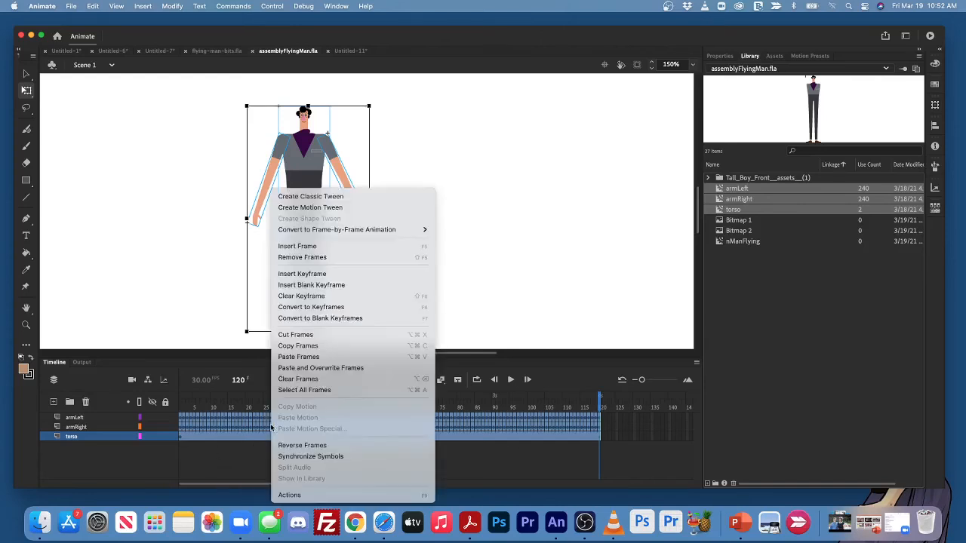
{"action": "left_click", "coordinate": [310, 346]}
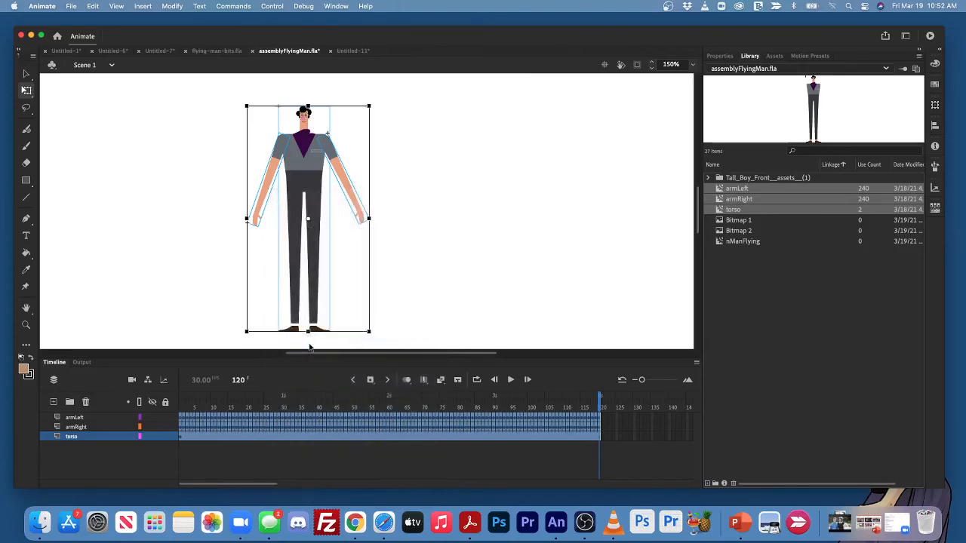
Step: Create a new movie clip symbol named nSameDudeAlsoFlying
{"action": "left_click", "coordinate": [77, 9]}
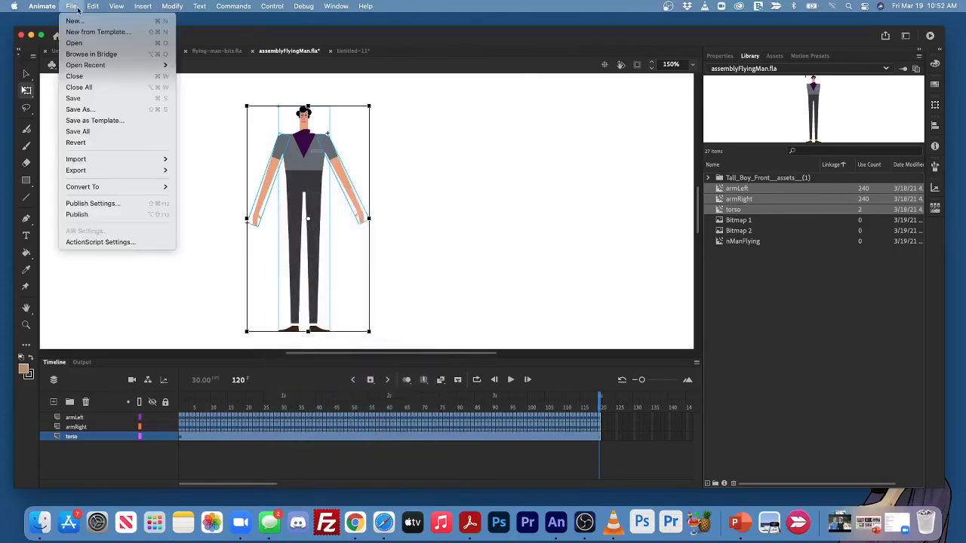
{"action": "left_click", "coordinate": [154, 20]}
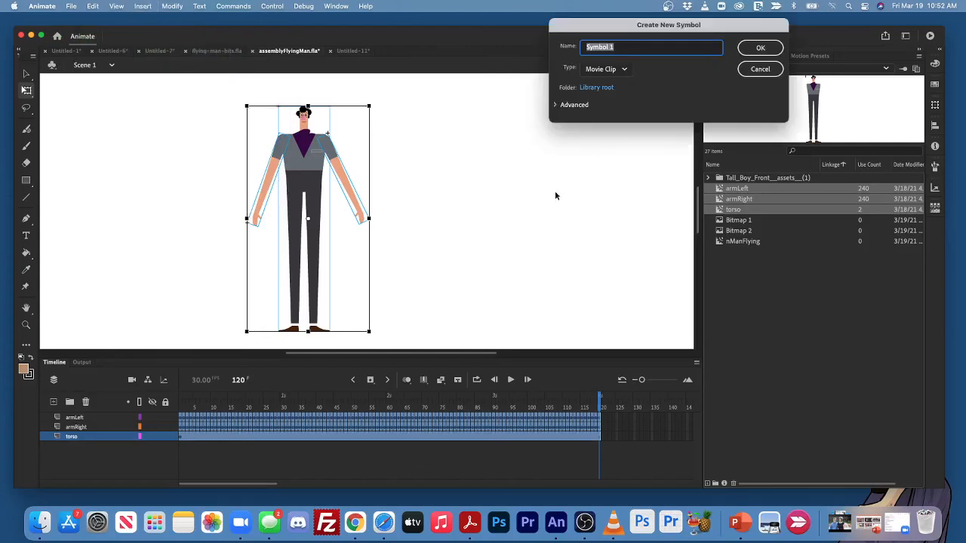
{"action": "type", "text": "nSameDudeAlsoFlying"}
{"action": "left_click", "coordinate": [771, 51]}
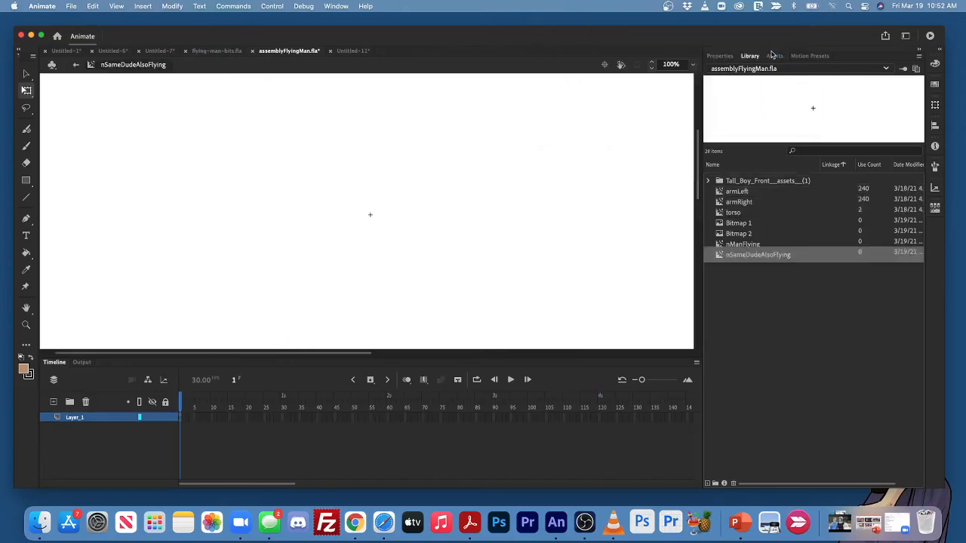
Step: Paste the copied frames into frame 1 of the empty movie clip's timeline and return to Scene 1
{"action": "right_click", "coordinate": [320, 202]}
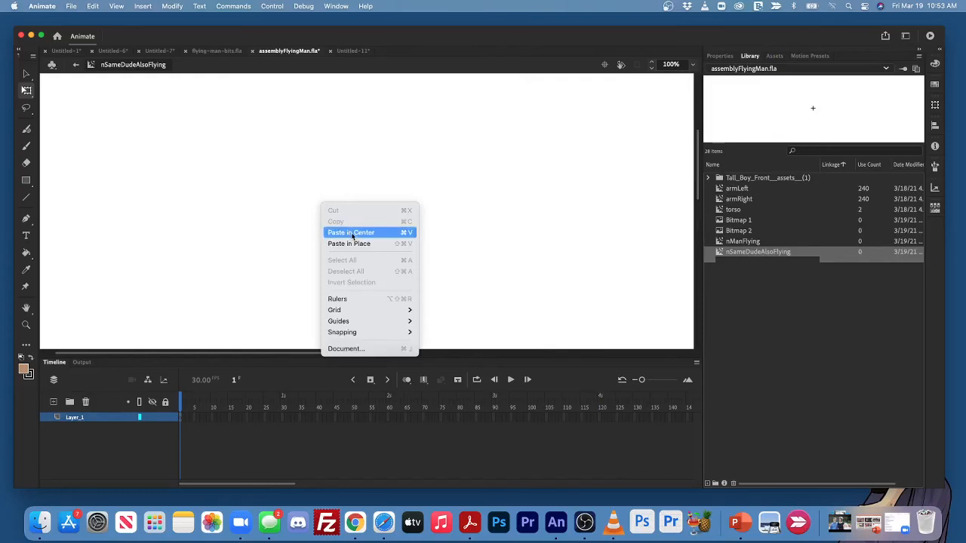
{"action": "left_click", "coordinate": [535, 246]}
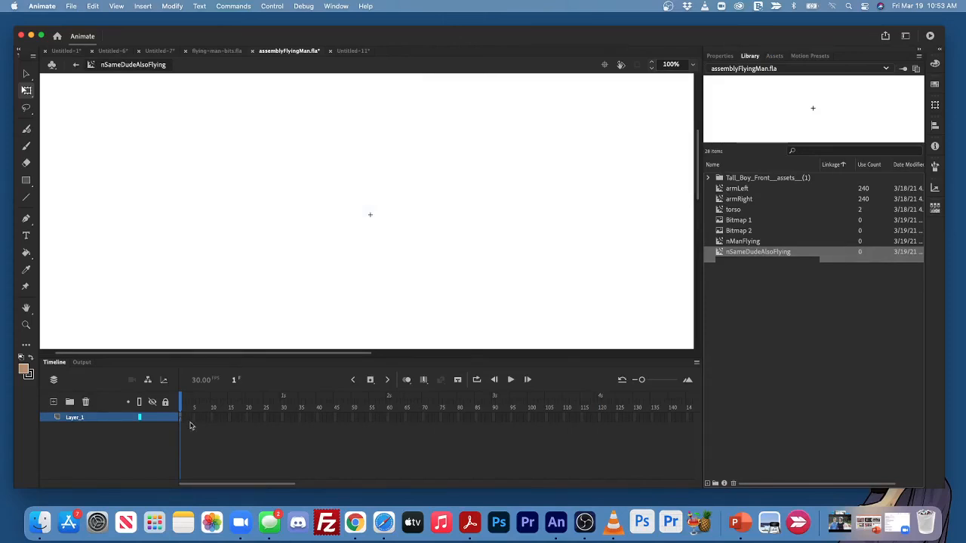
{"action": "right_click", "coordinate": [180, 421]}
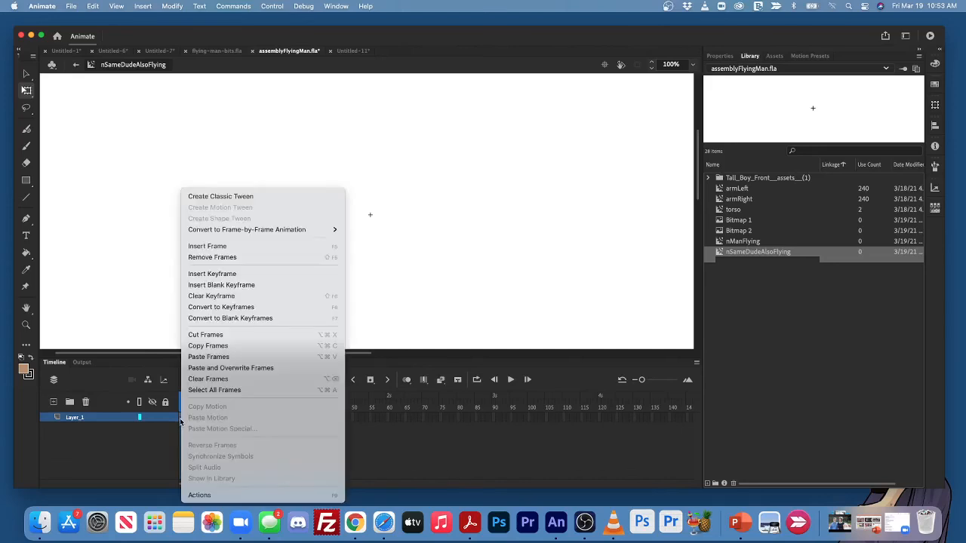
{"action": "left_click", "coordinate": [218, 357]}
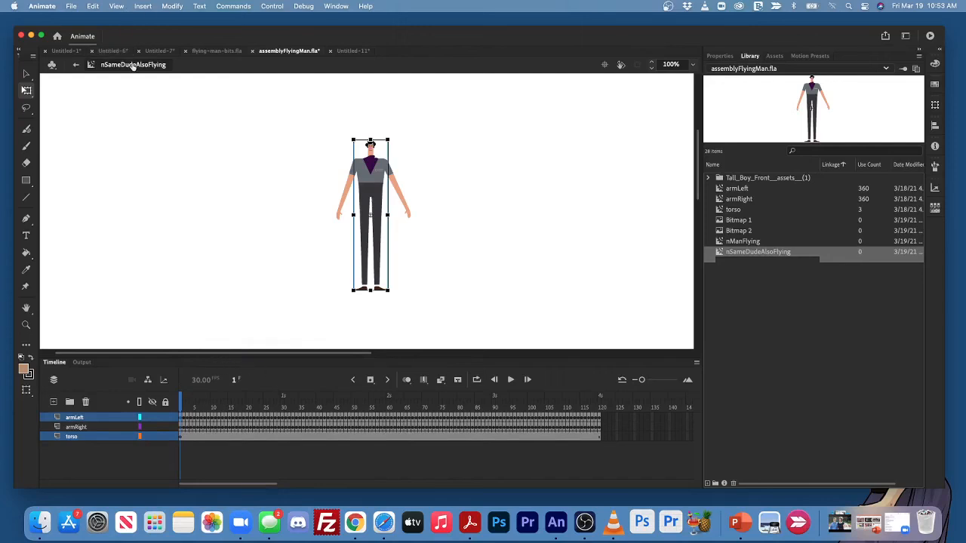
{"action": "left_click", "coordinate": [550, 293]}
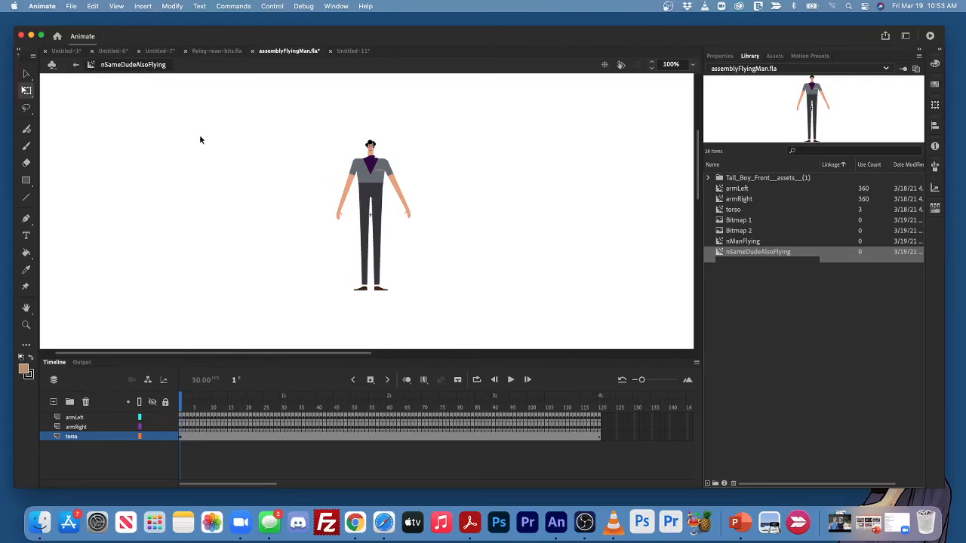
{"action": "left_click", "coordinate": [76, 64]}
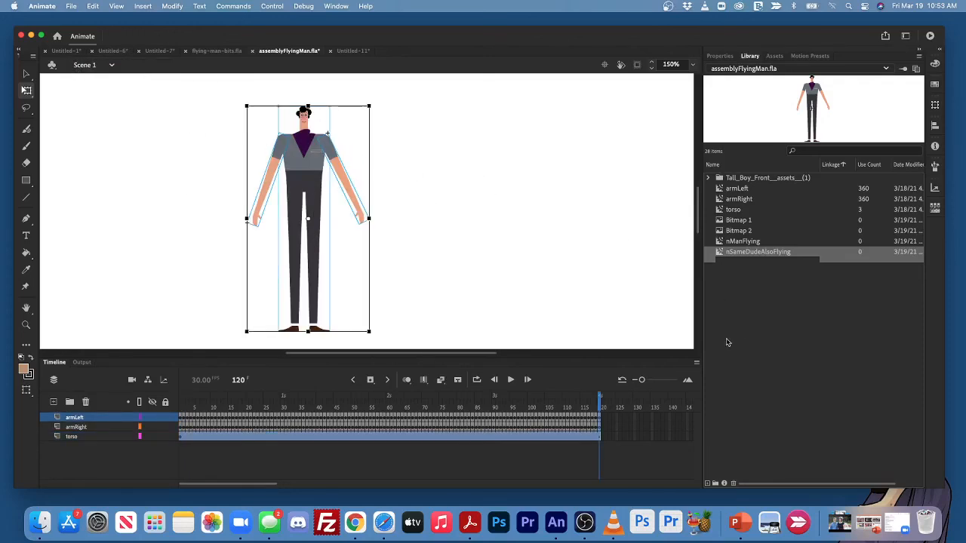
Step: Create a new HD 1280 x 720 ActionScript 3.0 document at 30 fps
{"action": "left_click", "coordinate": [776, 337]}
{"action": "left_click", "coordinate": [747, 251]}
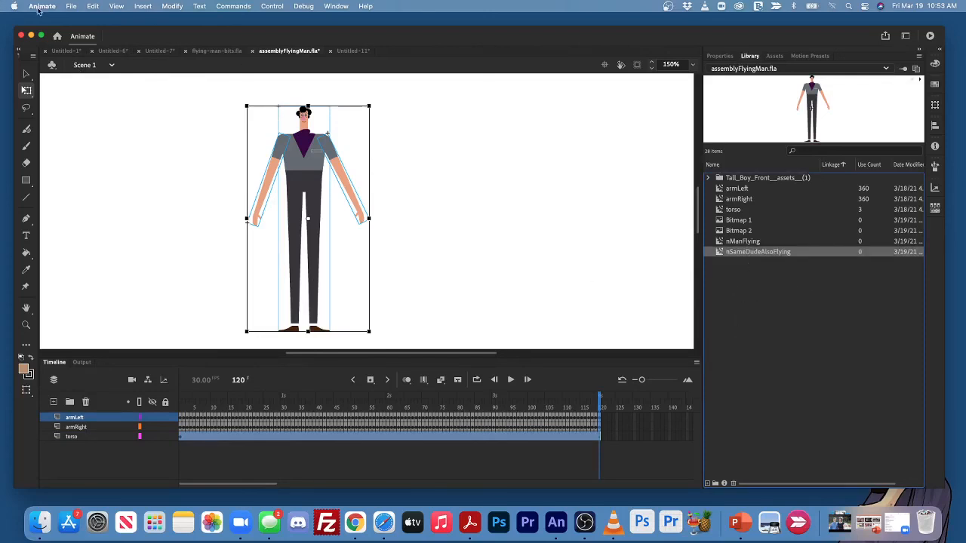
{"action": "left_click", "coordinate": [70, 7]}
{"action": "left_click", "coordinate": [78, 21]}
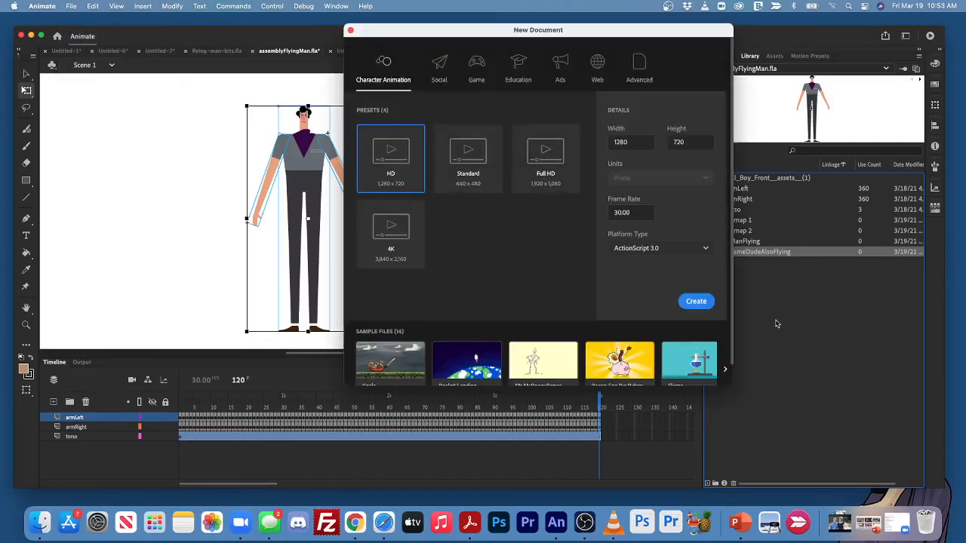
{"action": "left_click", "coordinate": [698, 301]}
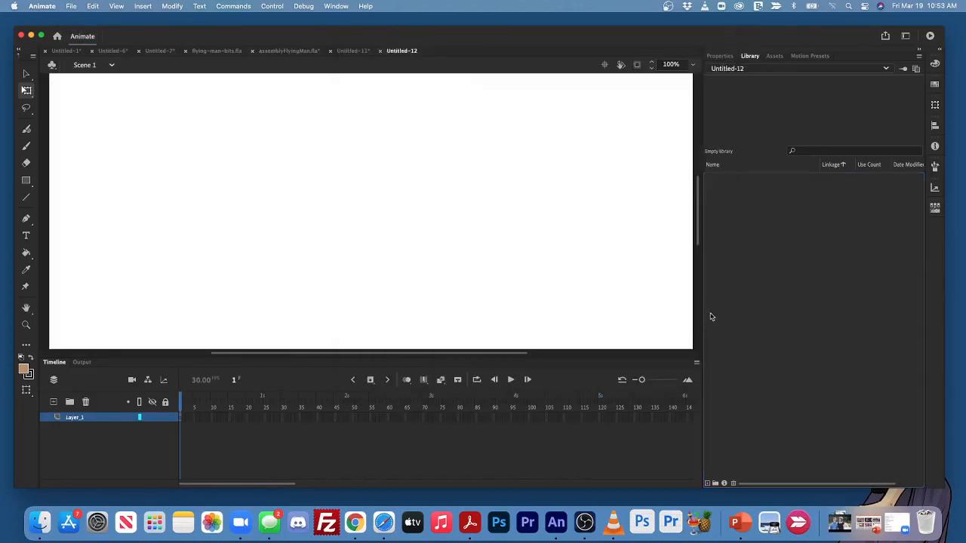
Step: Go back to assemblyFlyingMan.fla and copy the nSameDudeAlsoFlying symbol from its library
{"action": "left_click", "coordinate": [353, 51]}
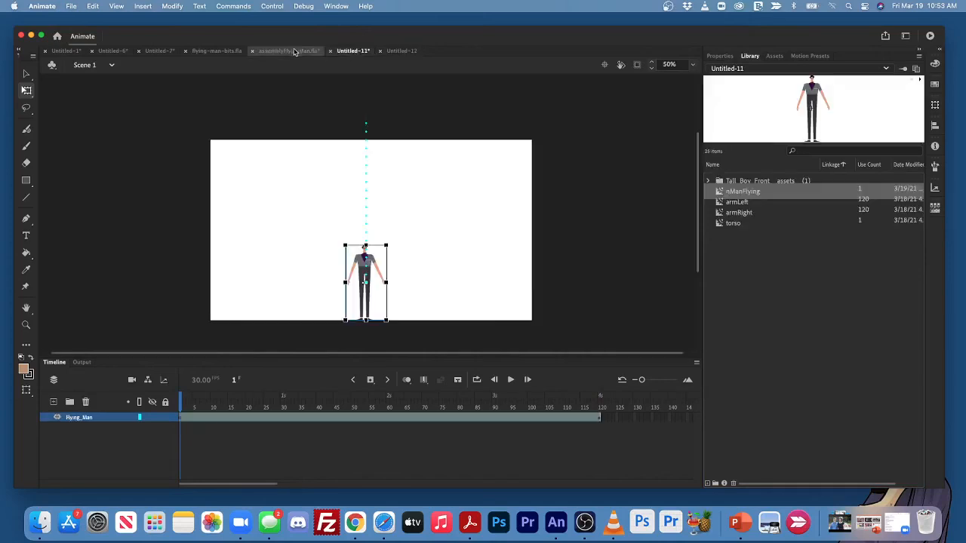
{"action": "left_click", "coordinate": [289, 50]}
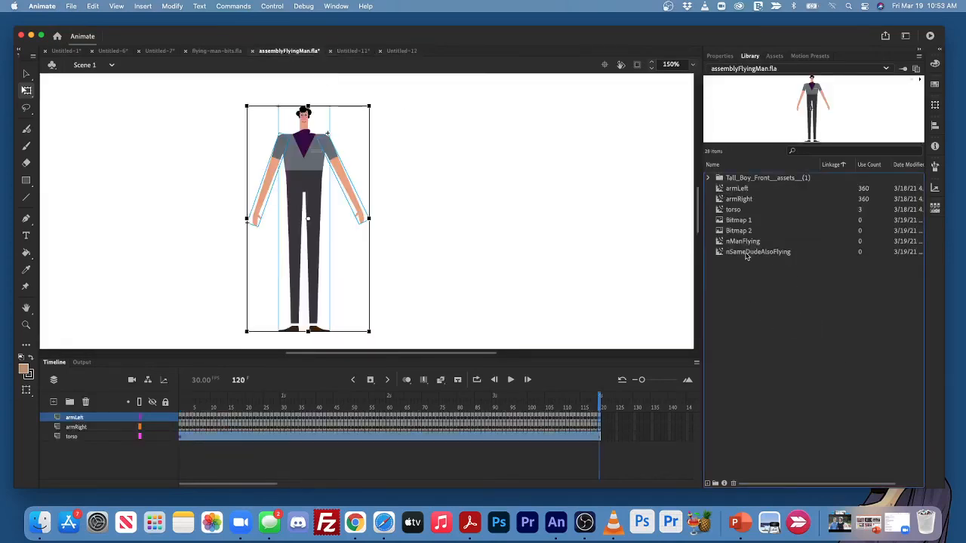
{"action": "right_click", "coordinate": [746, 254]}
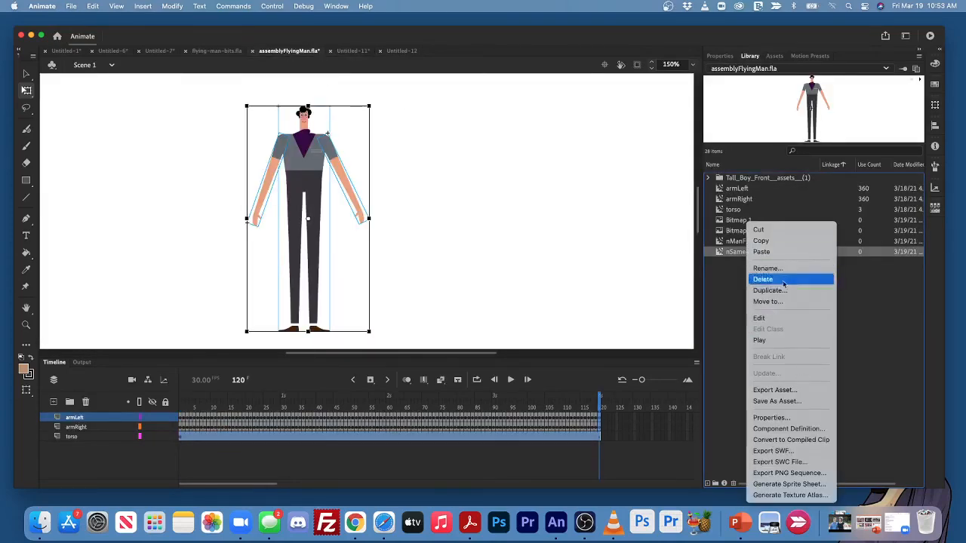
{"action": "left_click", "coordinate": [761, 240]}
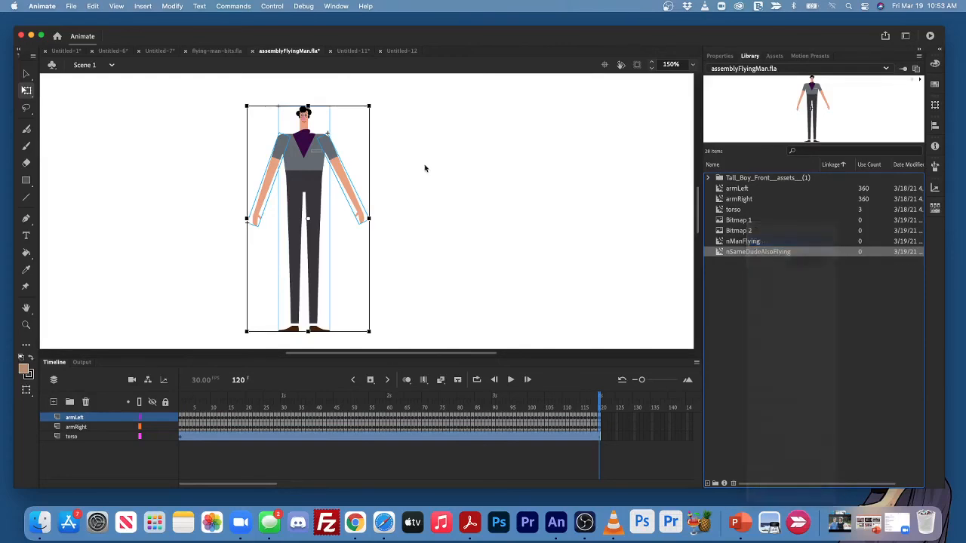
Step: Paste the copied nSameDudeAlsoFlying symbol into the library of the new Untitled-12 document
{"action": "left_click", "coordinate": [403, 50]}
{"action": "right_click", "coordinate": [374, 181]}
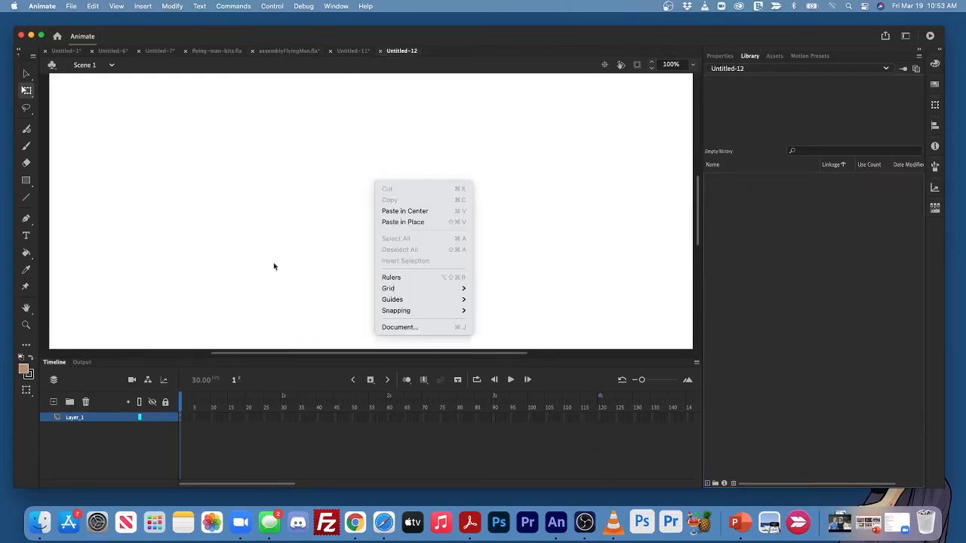
{"action": "left_click", "coordinate": [778, 233]}
{"action": "right_click", "coordinate": [808, 226]}
{"action": "left_click", "coordinate": [855, 236]}
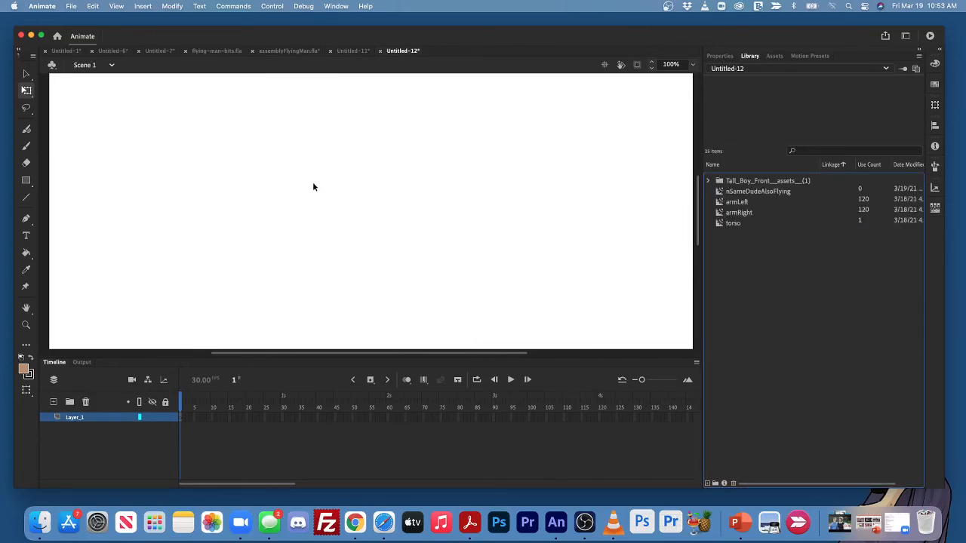
Step: Place an instance of nSameDudeAlsoFlying near the middle of the stage and test the movie
{"action": "left_click", "coordinate": [732, 189]}
{"action": "left_click_drag", "start_coordinate": [722, 194], "coordinate": [412, 264]}
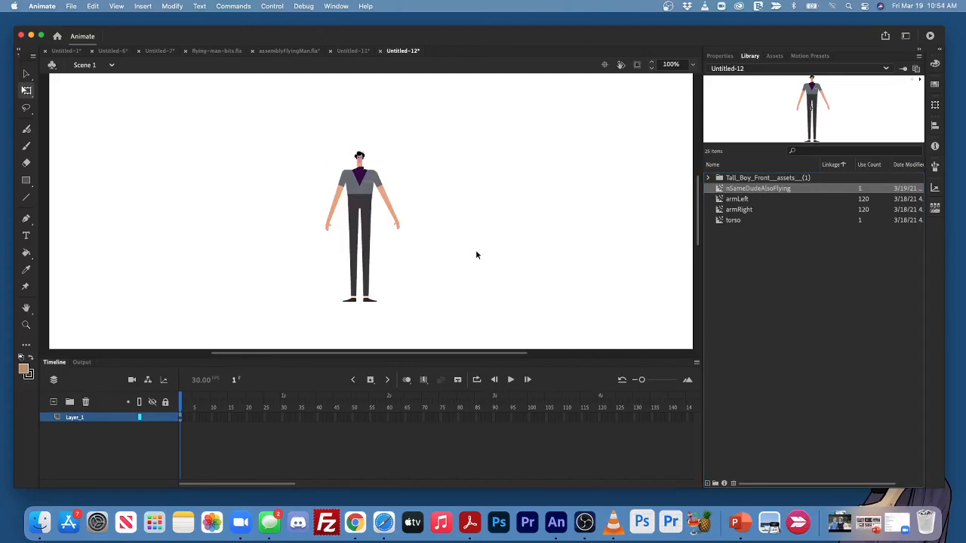
{"action": "key", "text": "super+Return"}
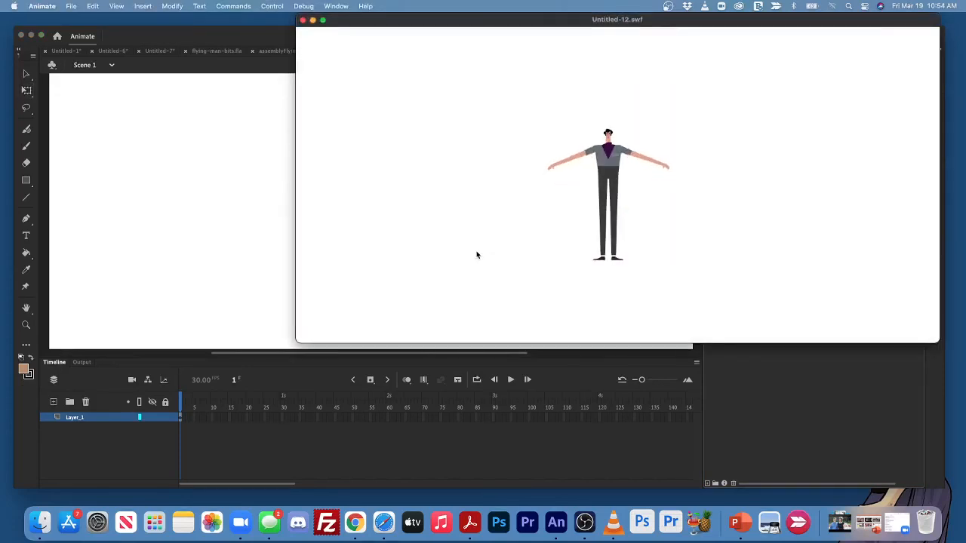
Step: Close the test movie and preview the armLeft, armRight and nSameDudeAlsoFlying symbols in the Untitled-12 library
{"action": "left_click", "coordinate": [301, 20]}
{"action": "left_click", "coordinate": [731, 200]}
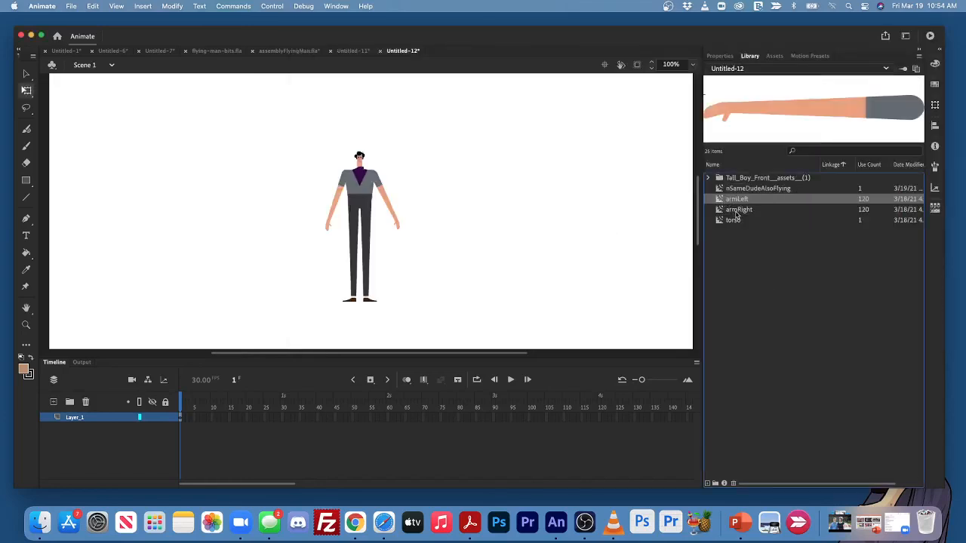
{"action": "left_click", "coordinate": [736, 212]}
{"action": "left_click", "coordinate": [734, 199]}
{"action": "left_click", "coordinate": [747, 189]}
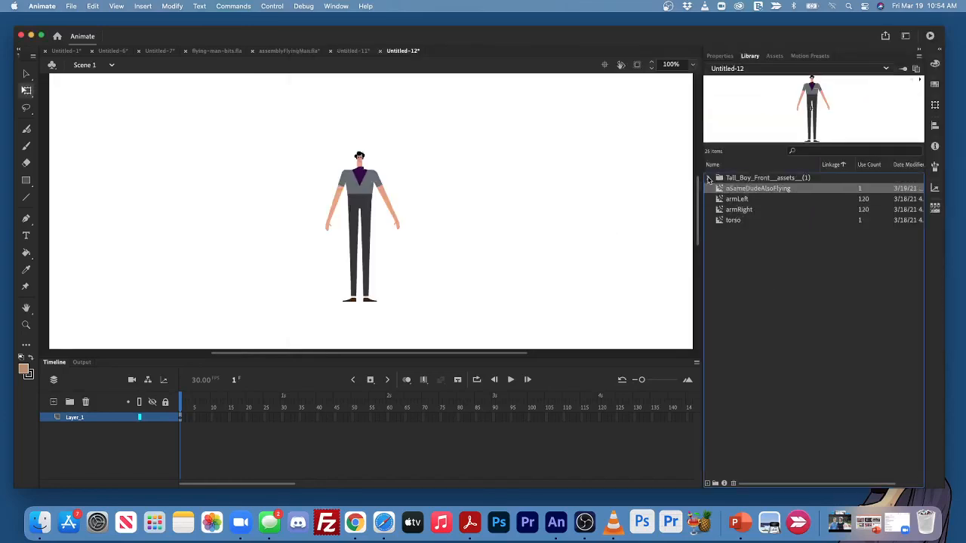
Step: Expand the Tall_Boy_Front__assets__(1) folder and its subfolder, preview several of the nested symbols, collapse the subfolder and select nSameDudeAlsoFlying
{"action": "left_click", "coordinate": [708, 178]}
{"action": "left_click", "coordinate": [720, 188]}
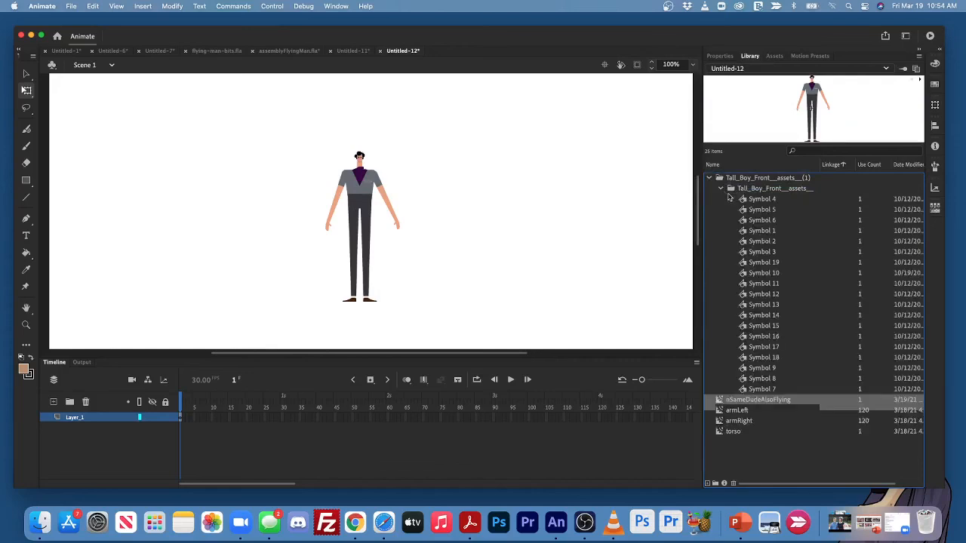
{"action": "left_click", "coordinate": [765, 220]}
{"action": "left_click", "coordinate": [775, 273]}
{"action": "left_click", "coordinate": [764, 335]}
{"action": "left_click", "coordinate": [765, 264]}
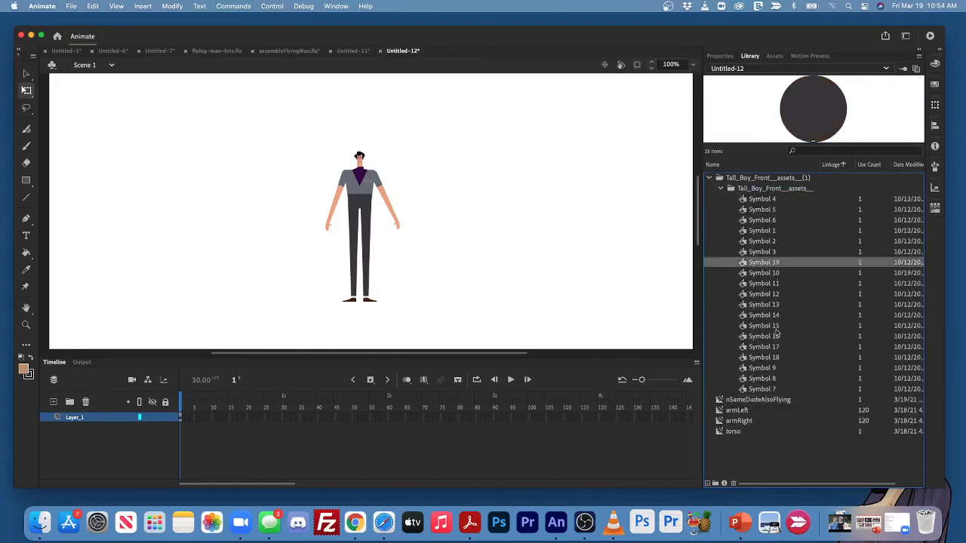
{"action": "left_click", "coordinate": [768, 347]}
{"action": "left_click", "coordinate": [764, 378]}
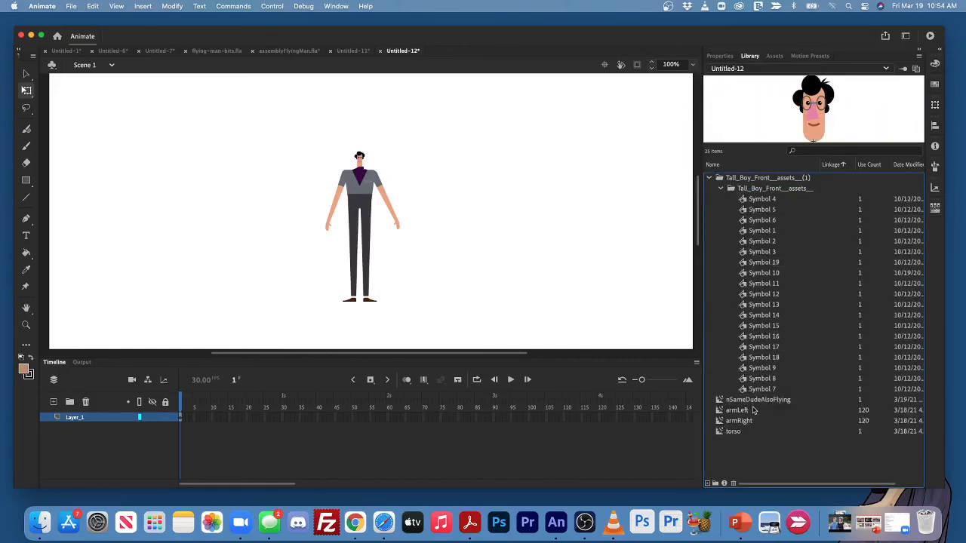
{"action": "left_click", "coordinate": [722, 190]}
{"action": "left_click", "coordinate": [738, 200]}
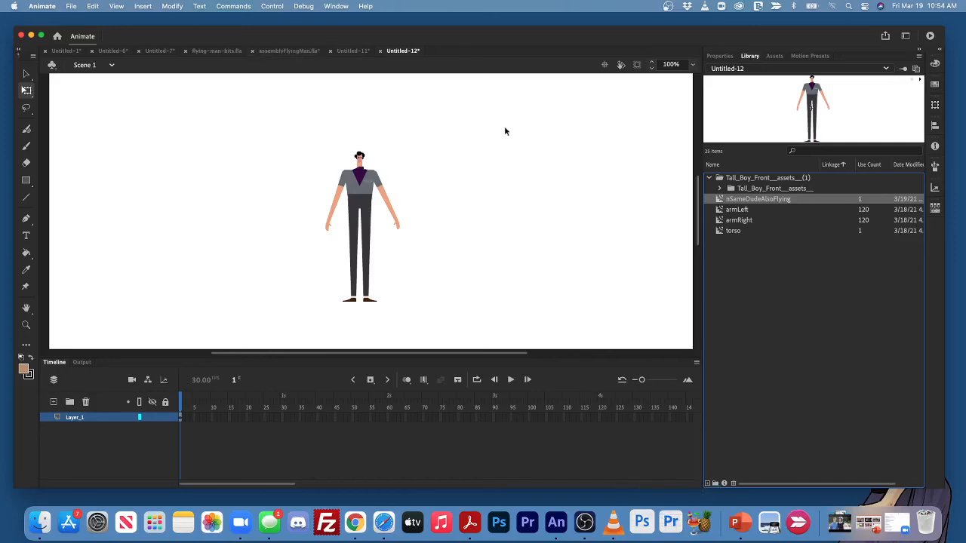
Step: Go back to assemblyFlyingMan.fla and place Bitmap 2 and Bitmap 1 from its library on the stage in the armLeft layer
{"action": "left_click", "coordinate": [294, 51]}
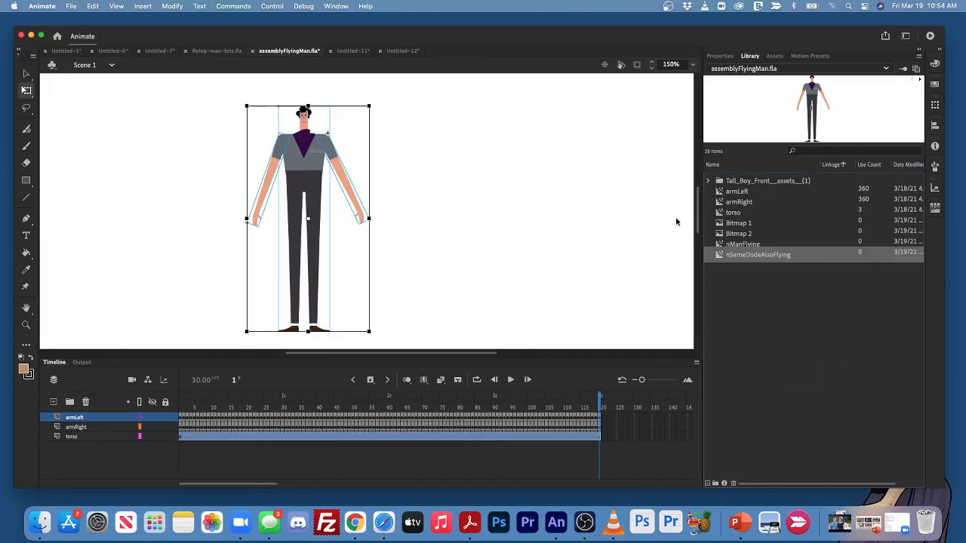
{"action": "left_click", "coordinate": [771, 304]}
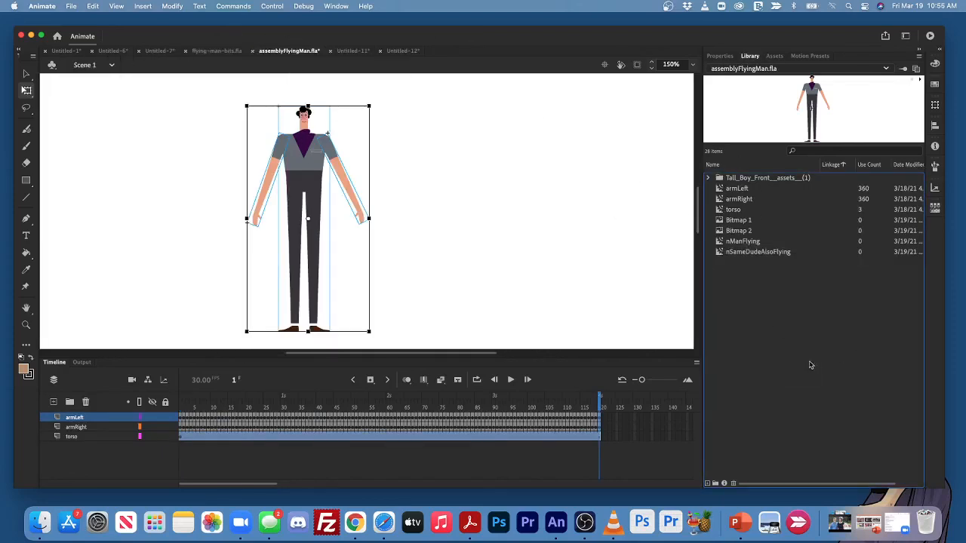
{"action": "left_click", "coordinate": [730, 221]}
{"action": "left_click_drag", "start_coordinate": [728, 230], "coordinate": [367, 208]}
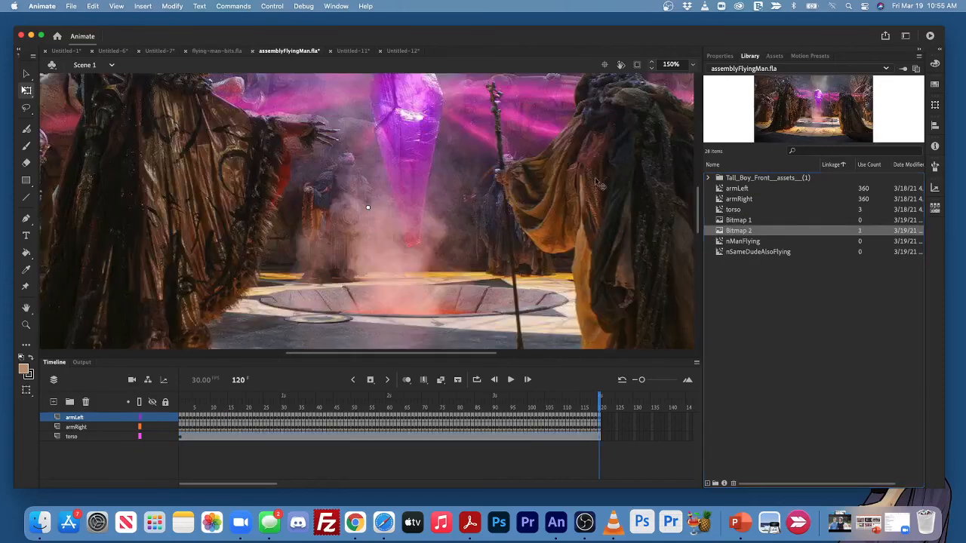
{"action": "left_click_drag", "start_coordinate": [722, 224], "coordinate": [336, 186]}
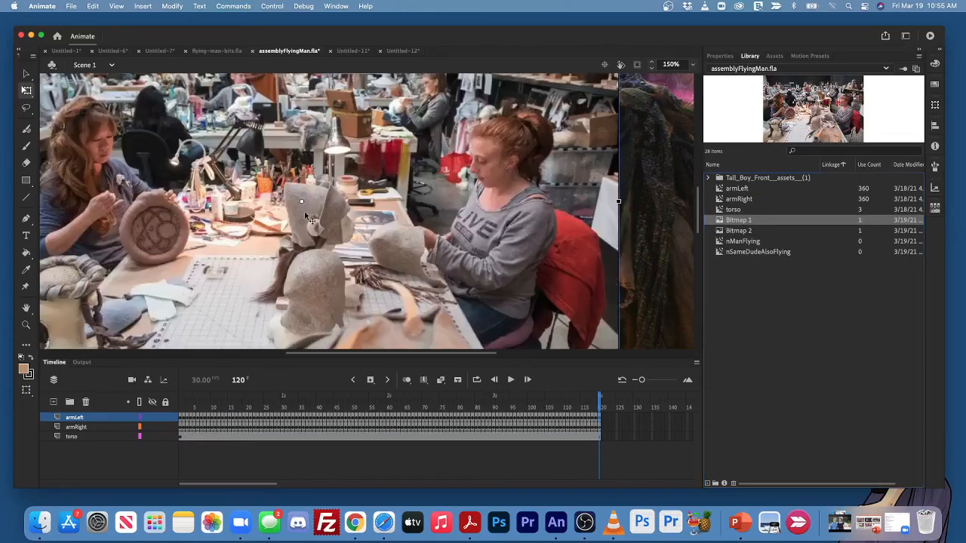